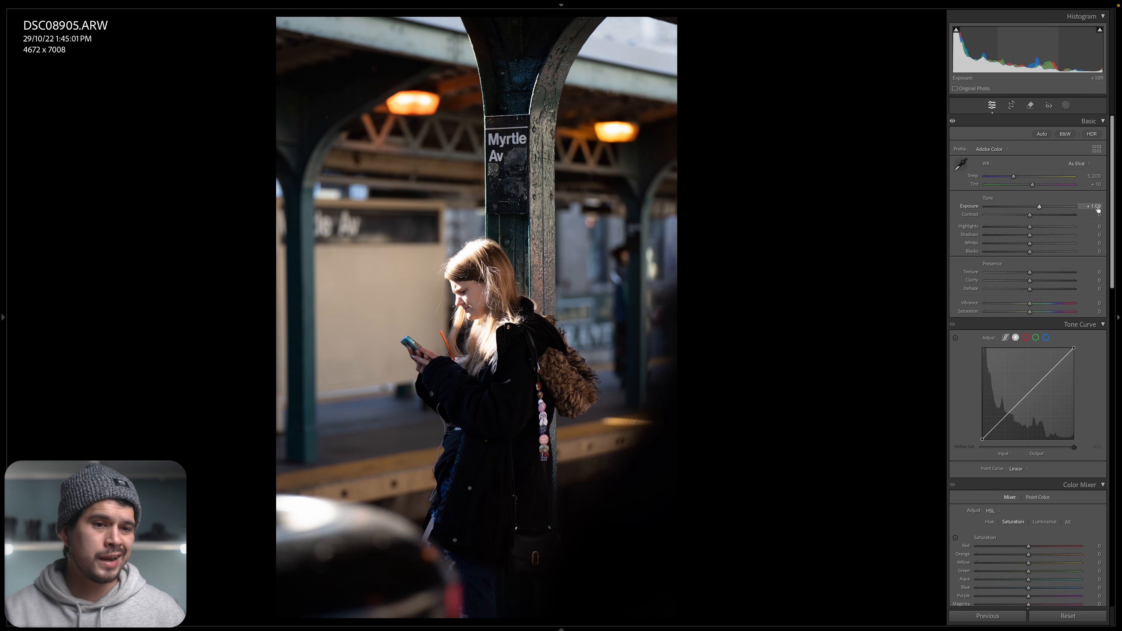
Step: Preview the photo with Exposure reset, restore the exposure boost, and lower Highlights to -15
double_click(973, 209)
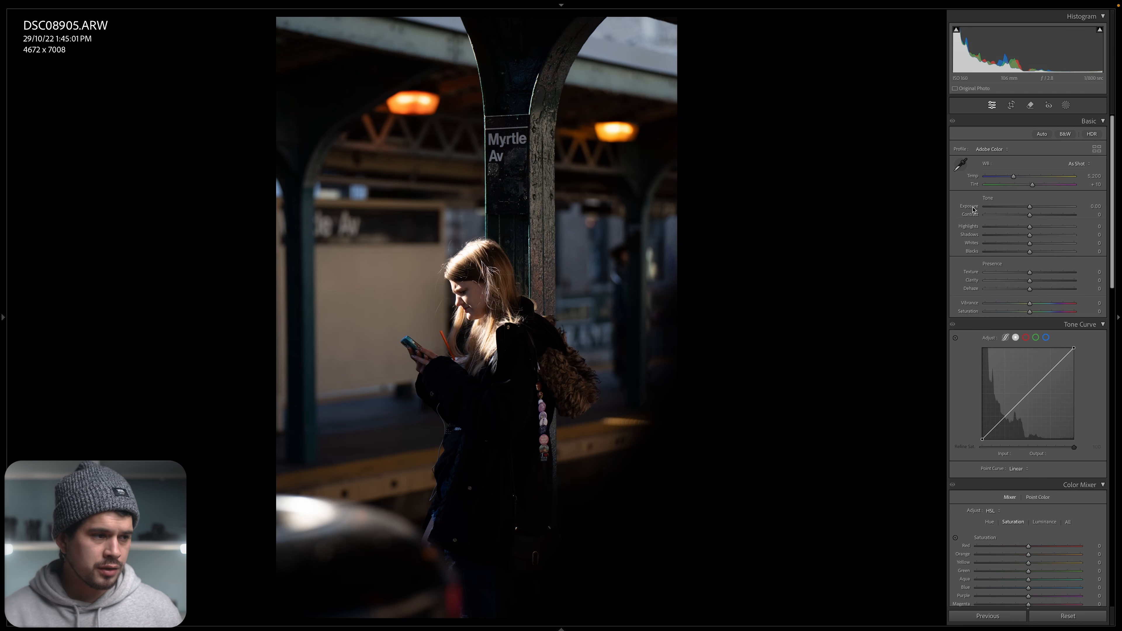
key(ctrl+z)
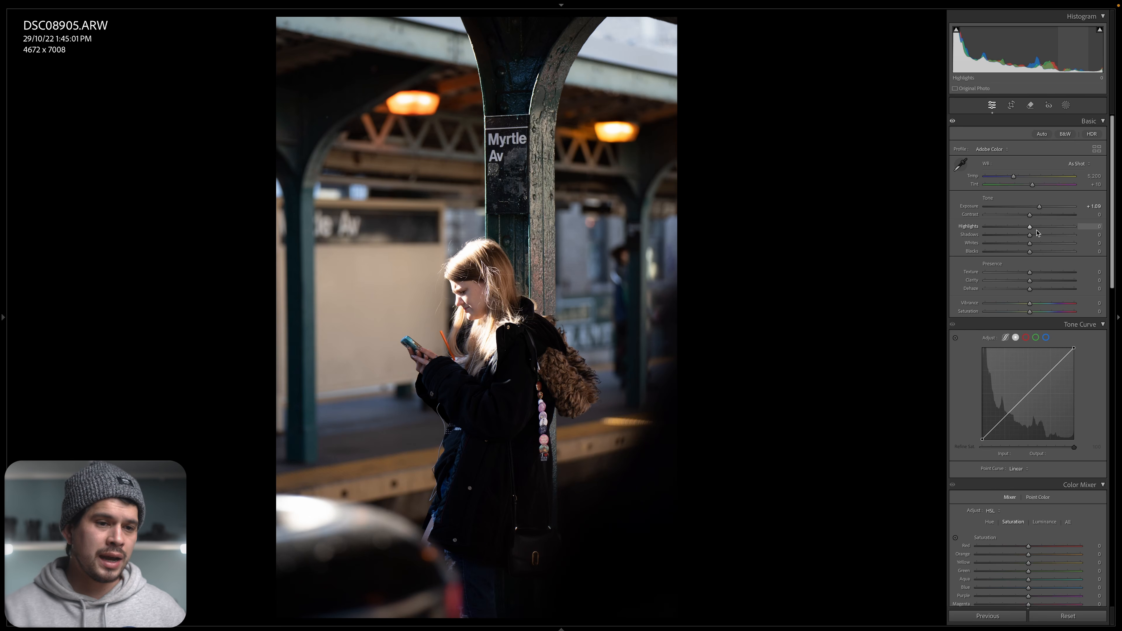
mouse_move(1032, 229)
mouse_down()
mouse_move(1071, 227)
mouse_move(998, 235)
mouse_move(1025, 235)
mouse_up()
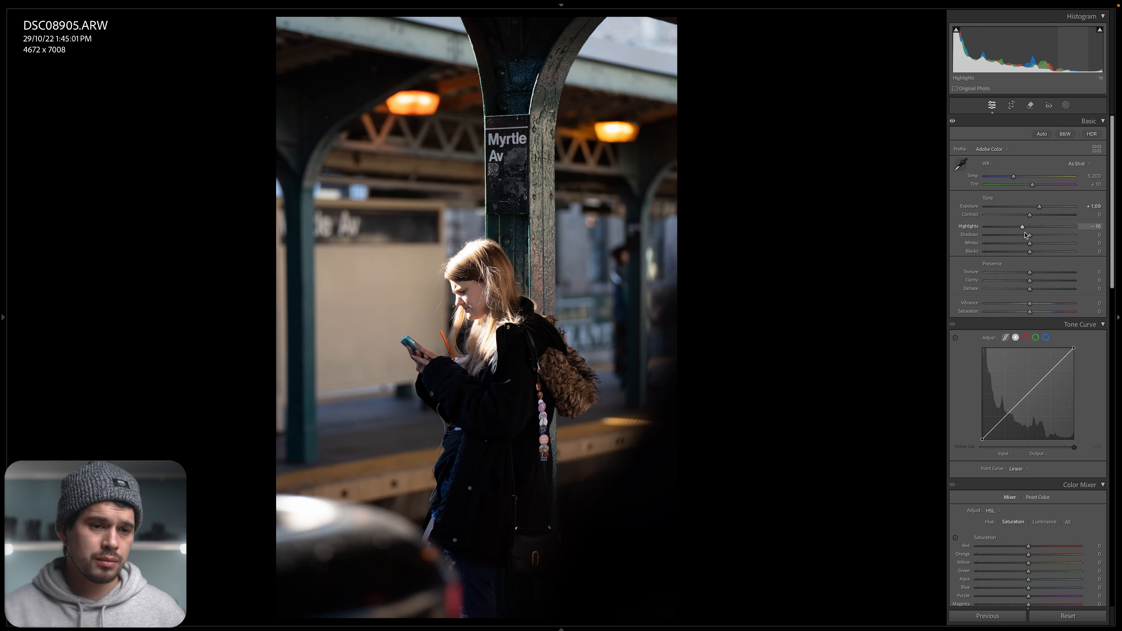
drag(1026, 236, 1026, 236)
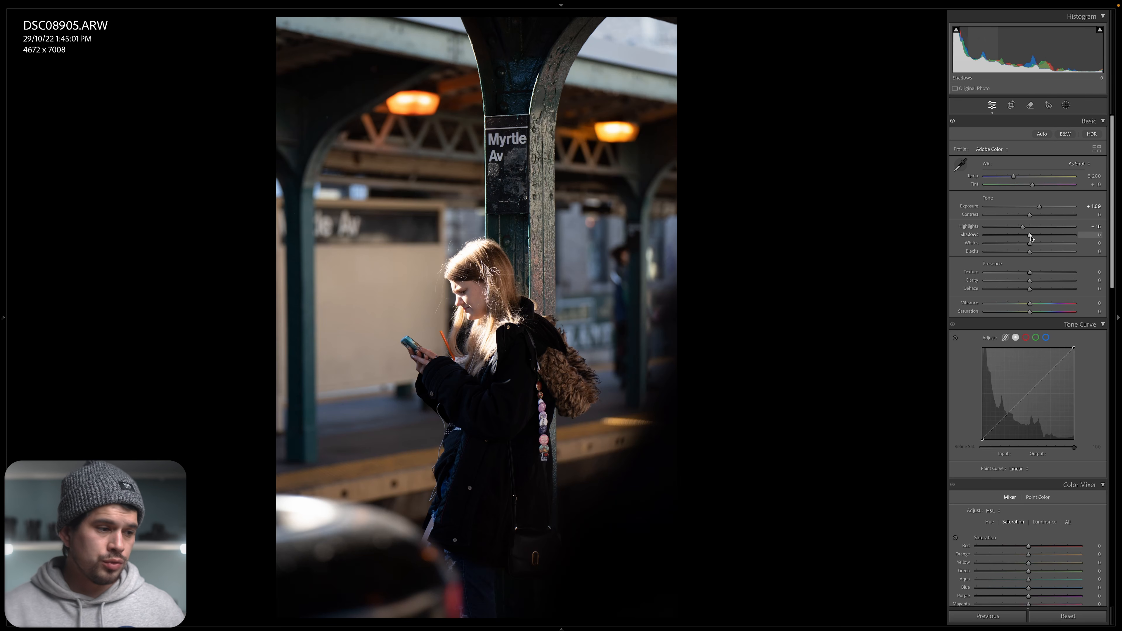
Step: Set Shadows to +15 and Blacks to -15, testing strongly darkened shadows along the way
mouse_move(1031, 238)
mouse_down()
mouse_move(1093, 238)
mouse_move(1041, 244)
mouse_up()
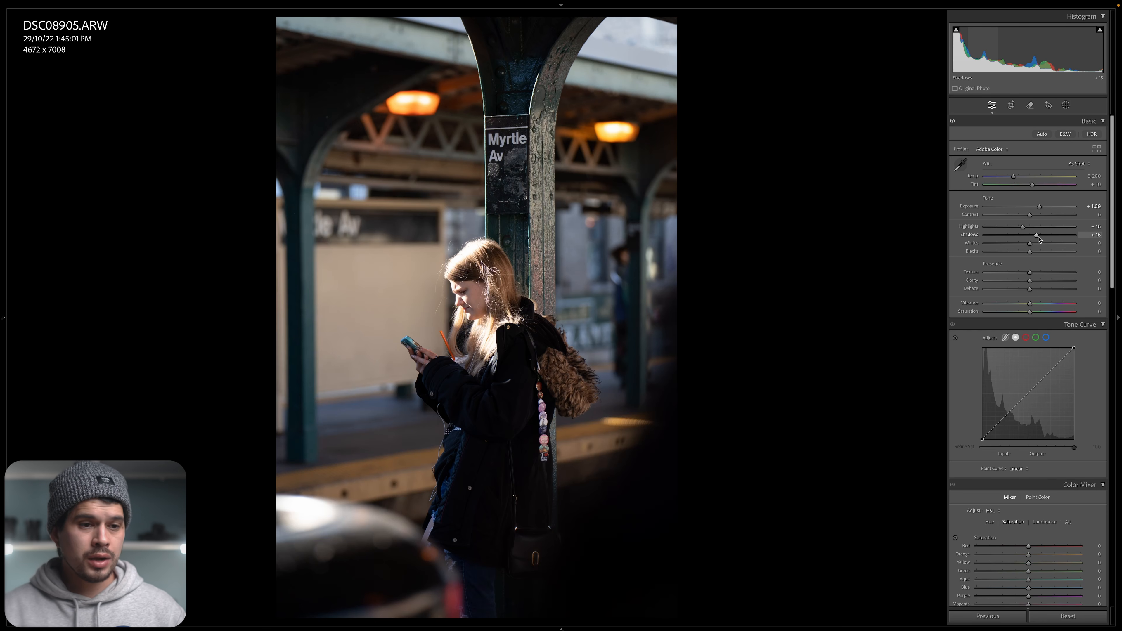
drag(1038, 239, 1012, 241)
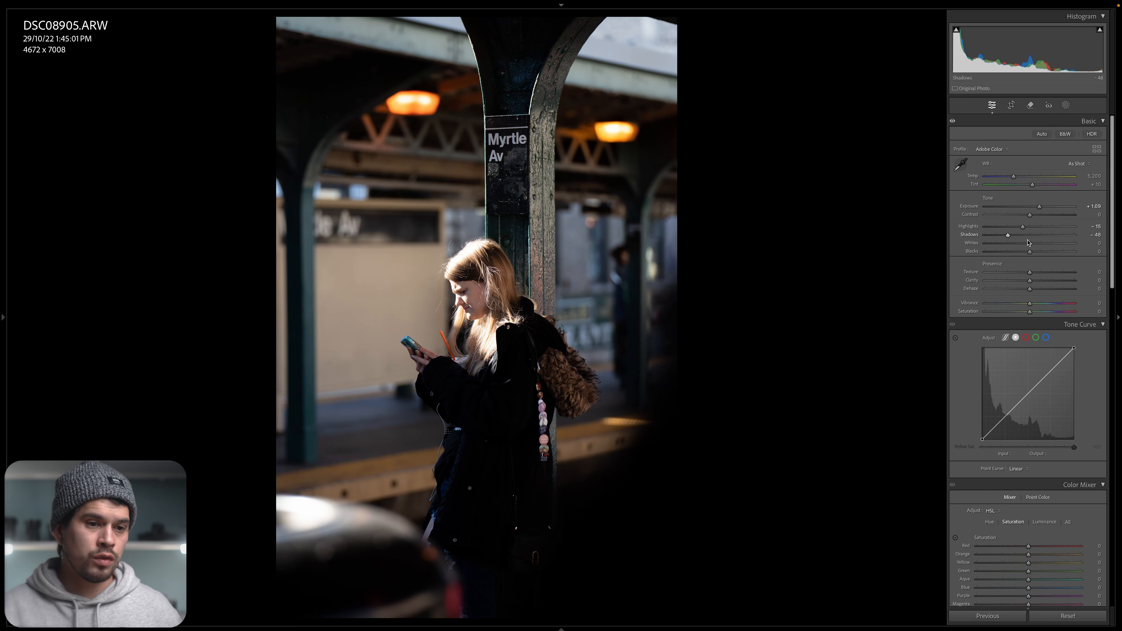
key(ctrl+z)
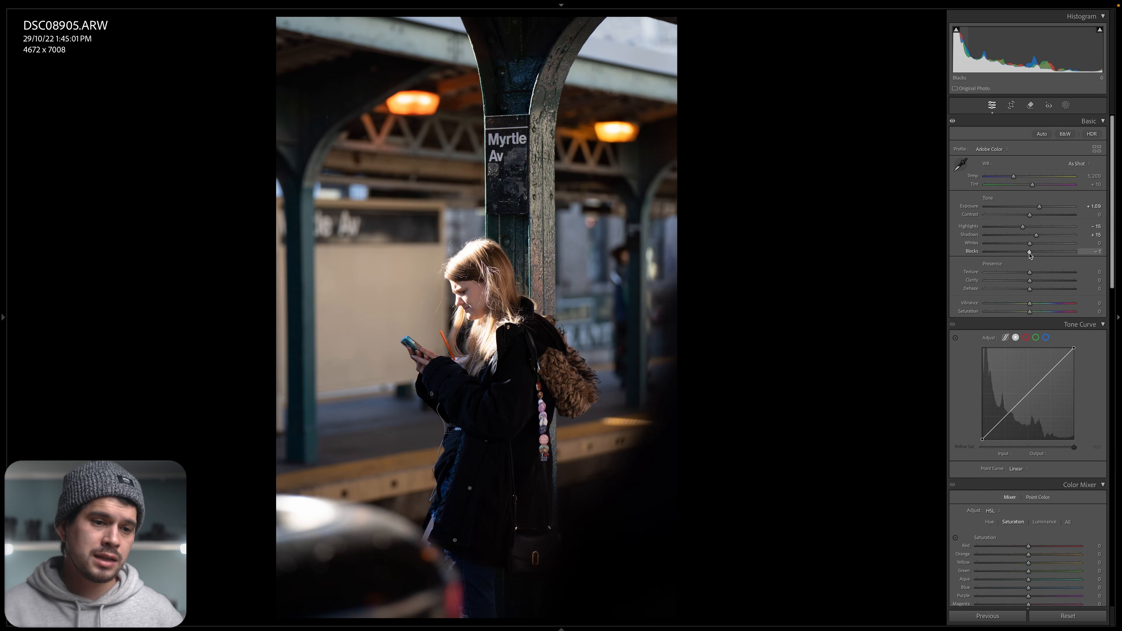
mouse_move(1029, 254)
mouse_down()
mouse_move(1003, 255)
mouse_move(1023, 254)
mouse_up()
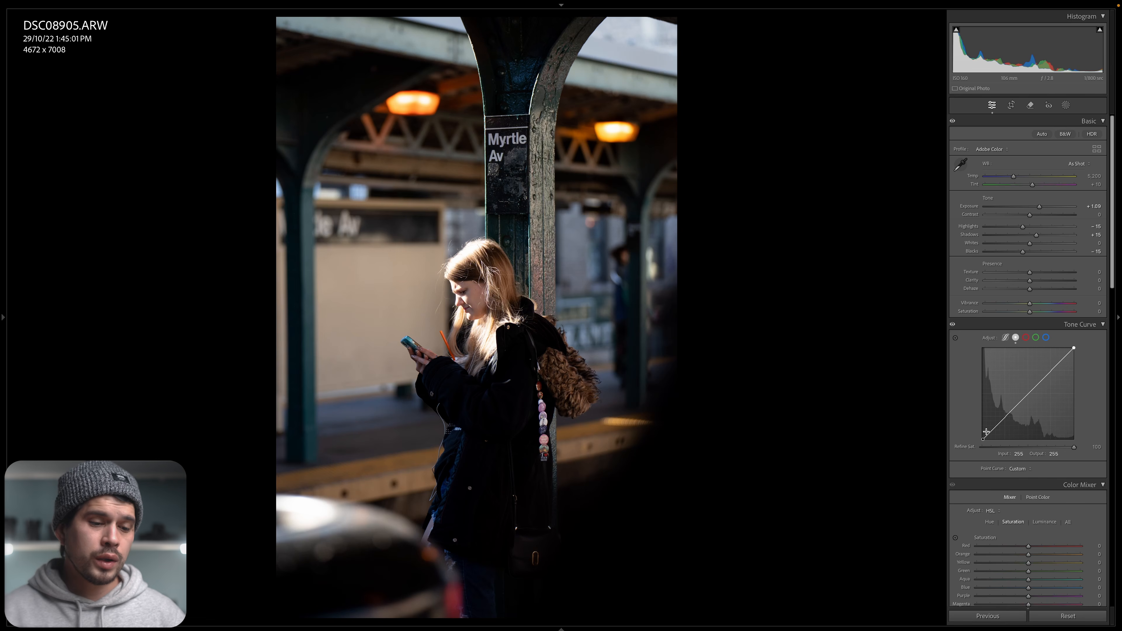
Step: Try adding several points along the tone curve and lifting the shadow point, and reset the curve to linear
click(1002, 421)
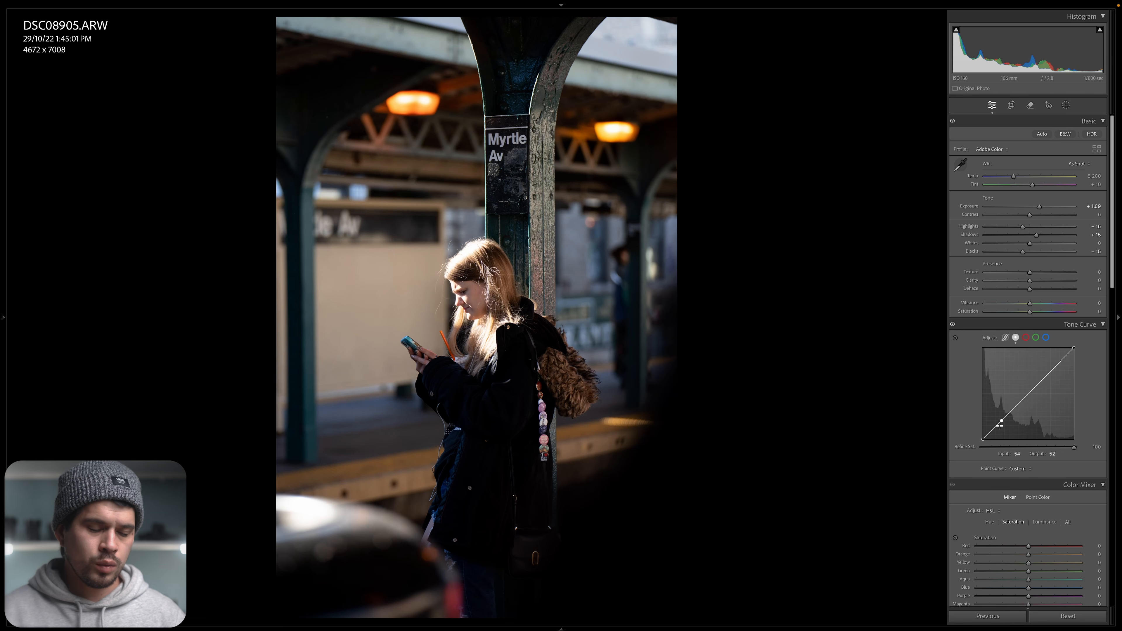
click(1022, 399)
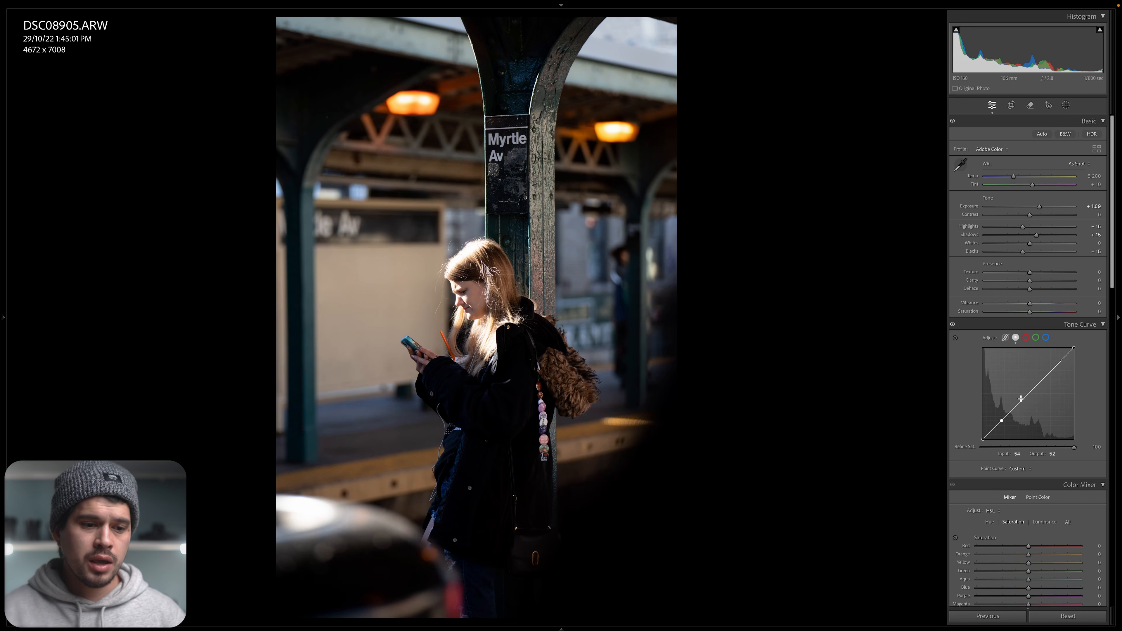
click(1030, 390)
click(1043, 377)
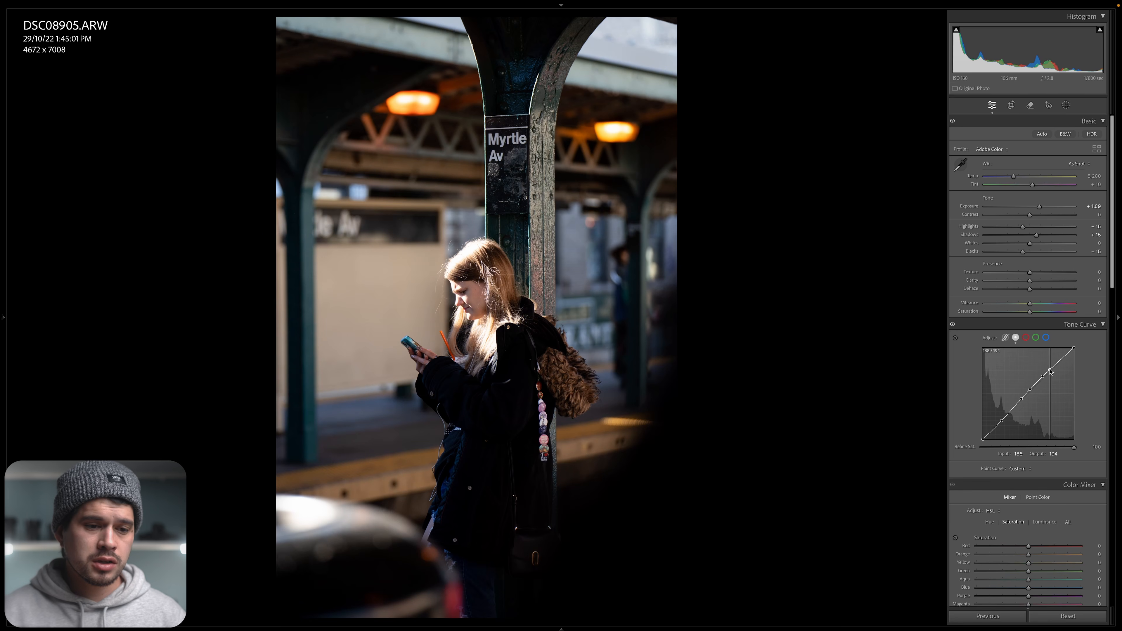
click(1050, 369)
click(1061, 359)
drag(1003, 421, 1004, 414)
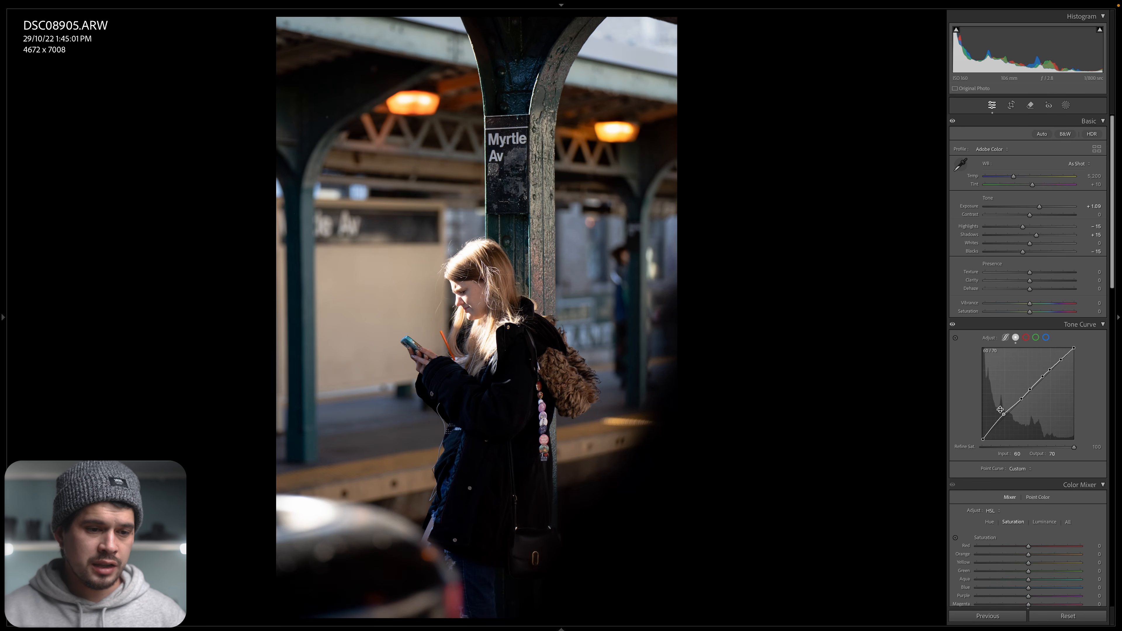
right_click(1006, 366)
click(1026, 387)
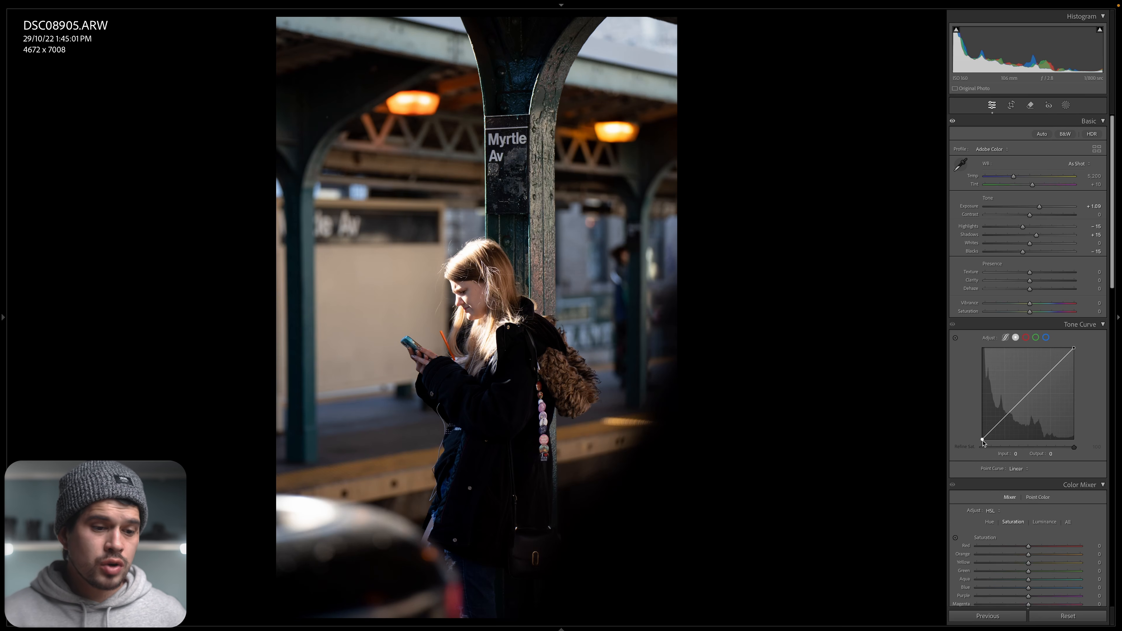
Step: Raise the tone curve's black point to output 10 and inspect the faded blacks in the photo's dark lower area
drag(984, 441, 975, 420)
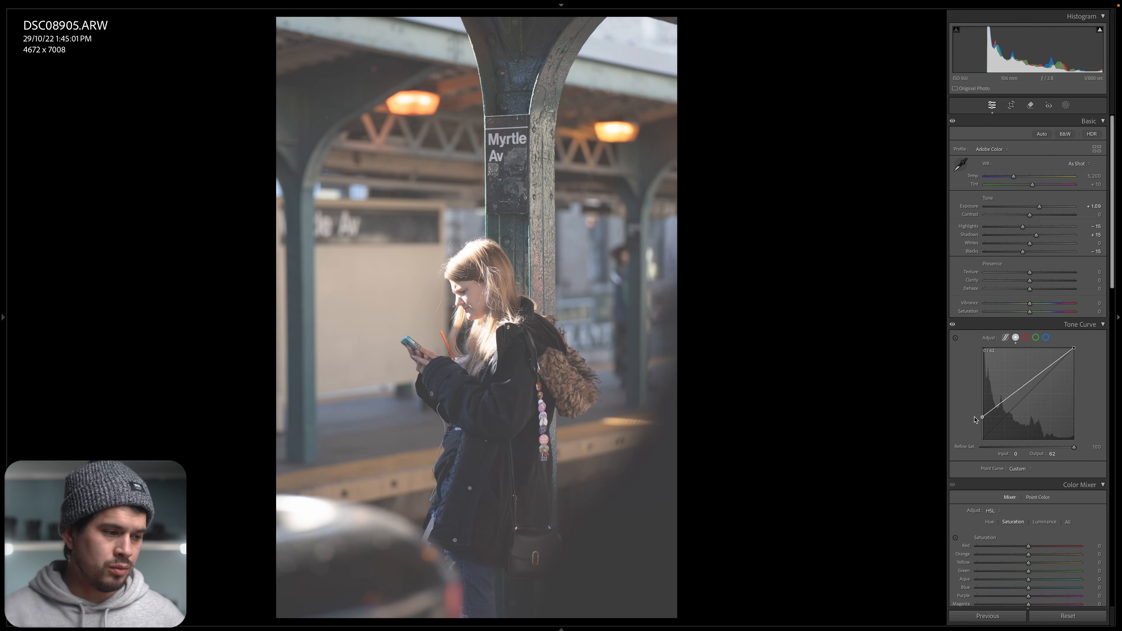
drag(976, 420, 975, 438)
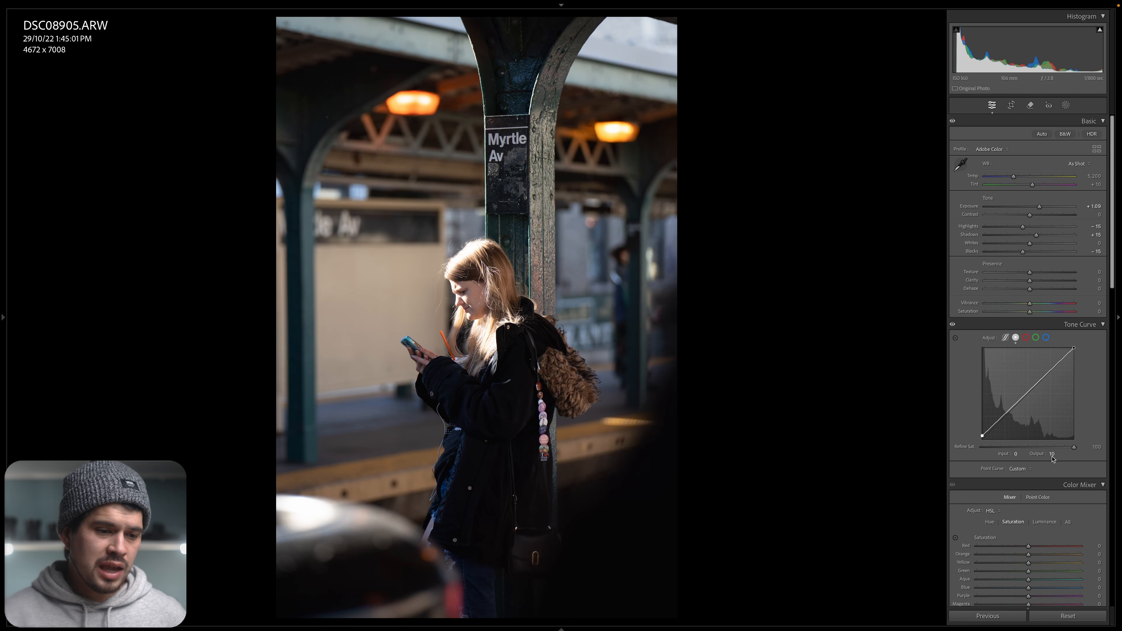
click(676, 500)
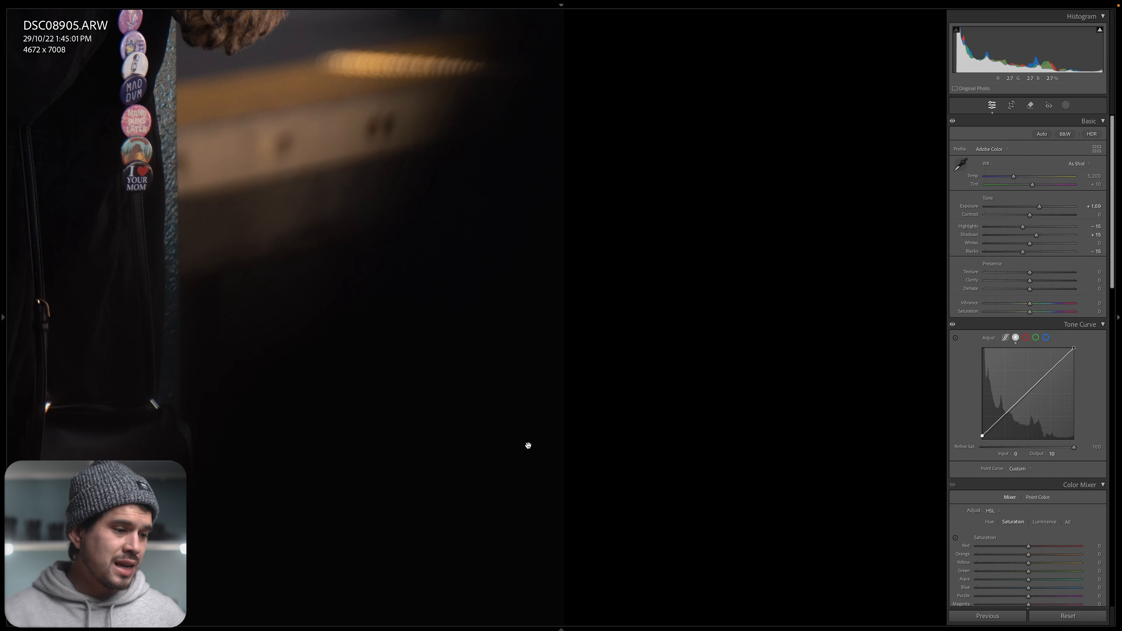
click(498, 406)
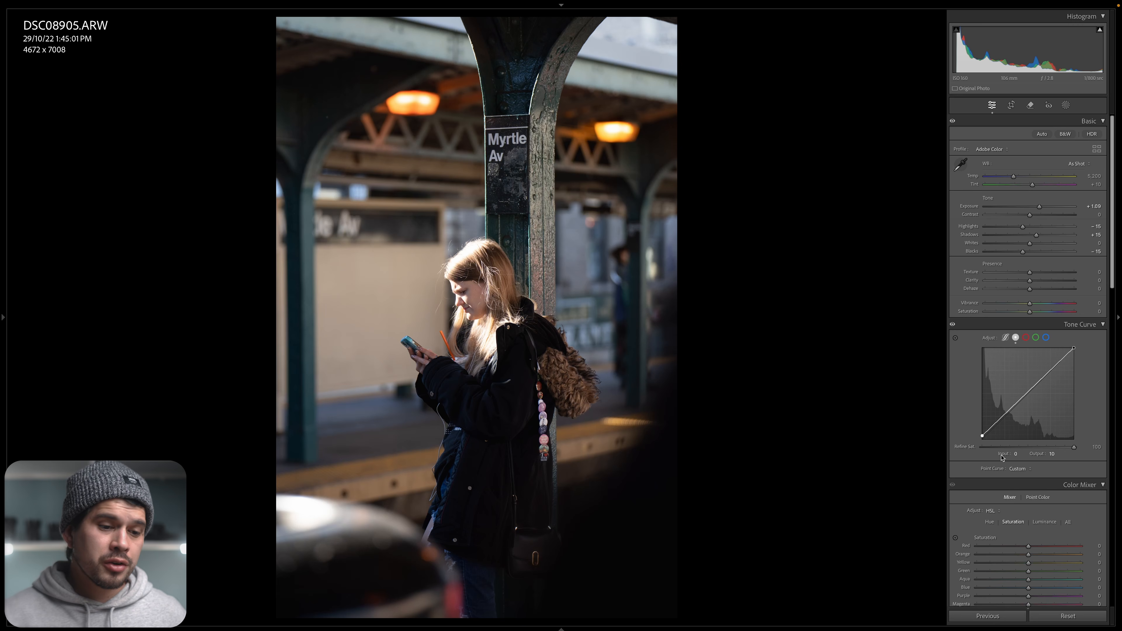
Step: Pull the tone curve down slightly at a shadow point near input 42 and lower the white point's output to about 239
click(997, 421)
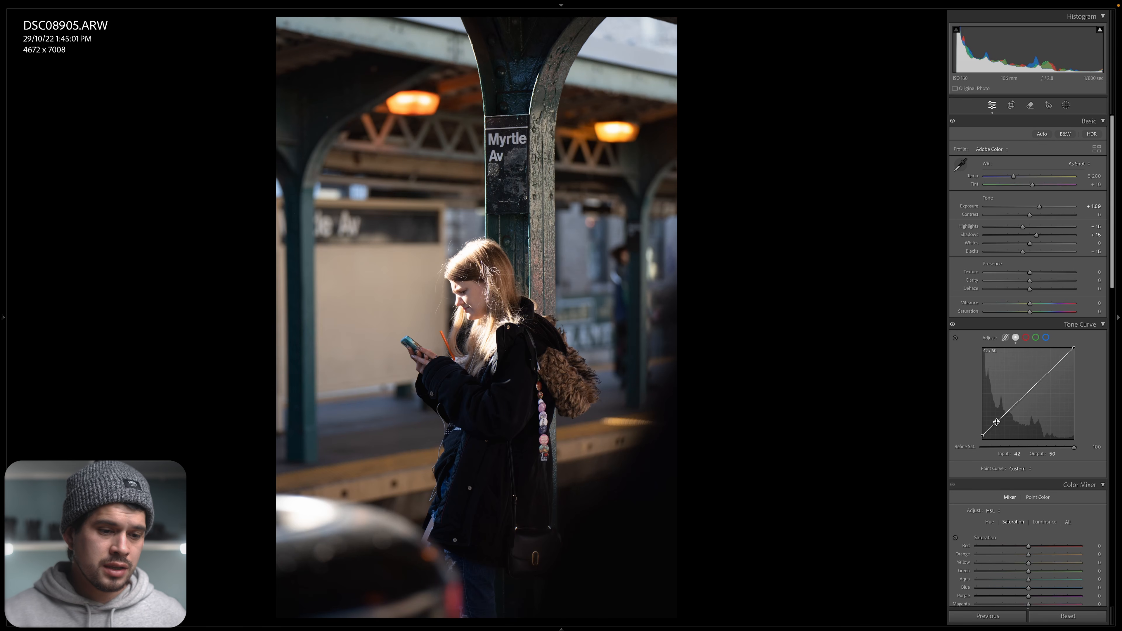
drag(997, 423, 997, 426)
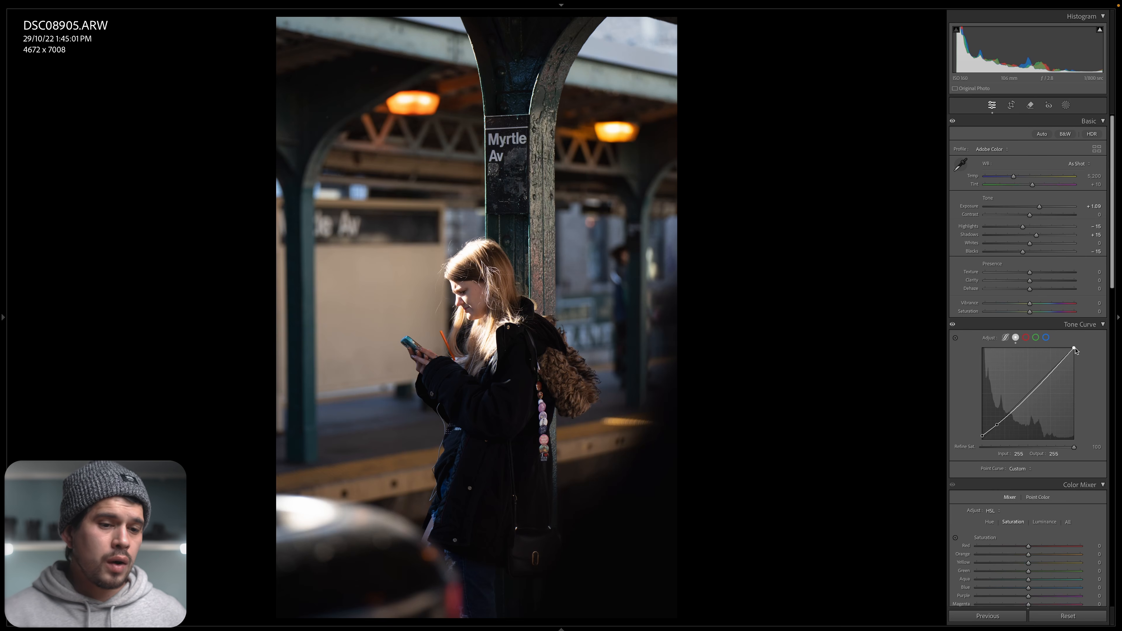
mouse_move(1074, 347)
mouse_down()
mouse_move(1063, 349)
mouse_move(1075, 348)
mouse_move(1079, 398)
mouse_move(1087, 354)
mouse_up()
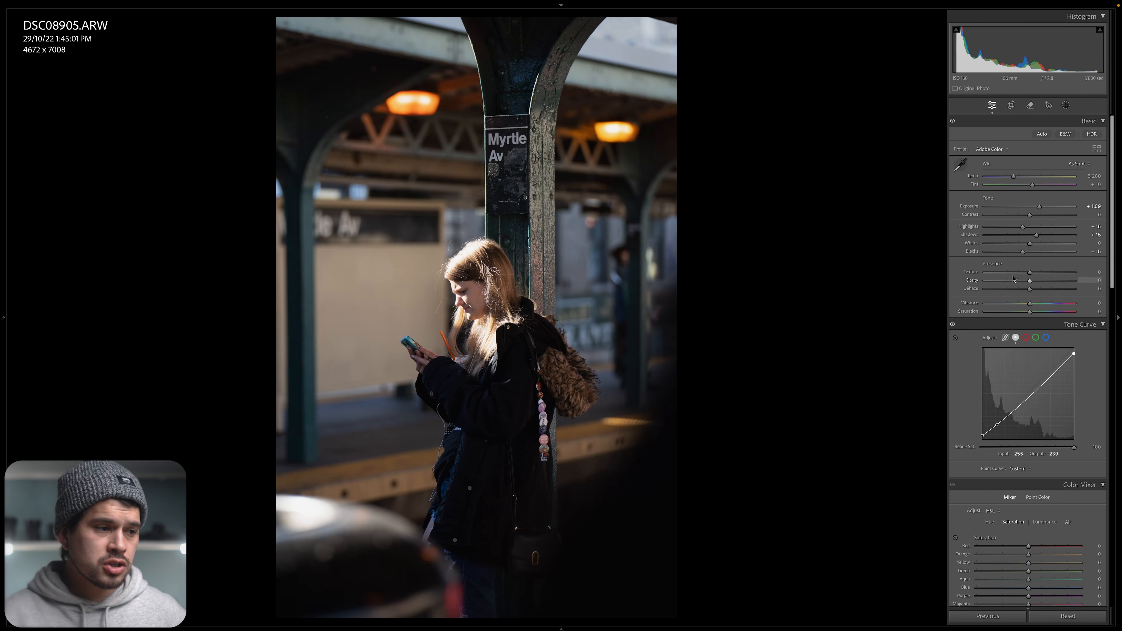
Step: Test extreme Texture values on a close-up of the sign and the woman, and set Texture to -15
click(634, 324)
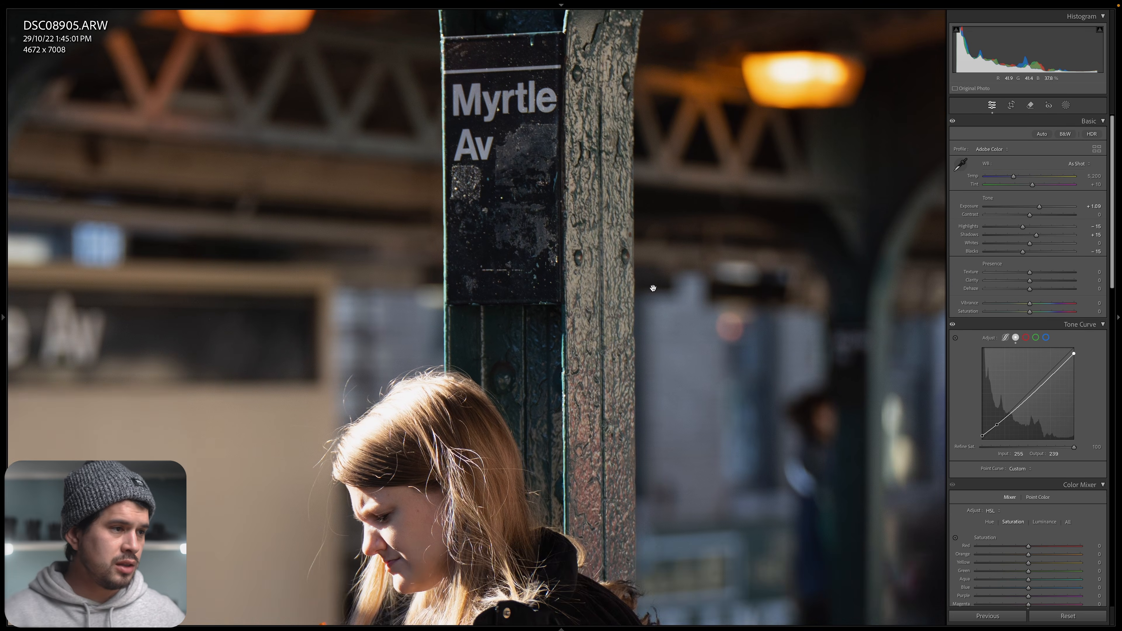
drag(602, 201, 598, 259)
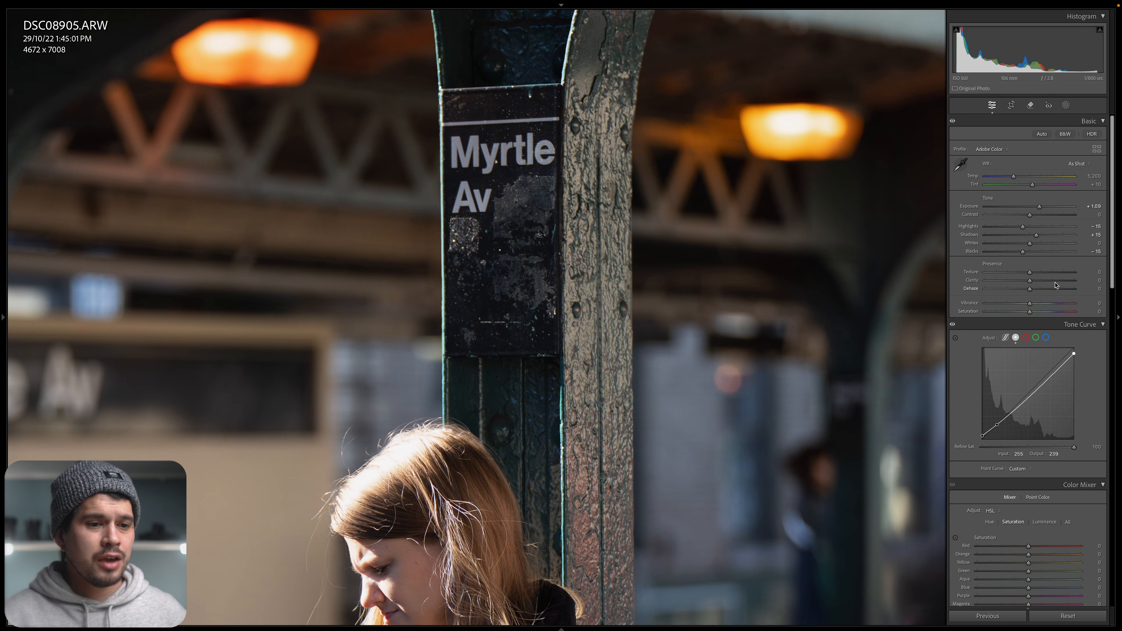
mouse_move(1055, 277)
mouse_down()
mouse_move(1090, 279)
mouse_move(1011, 279)
mouse_move(1075, 279)
mouse_up()
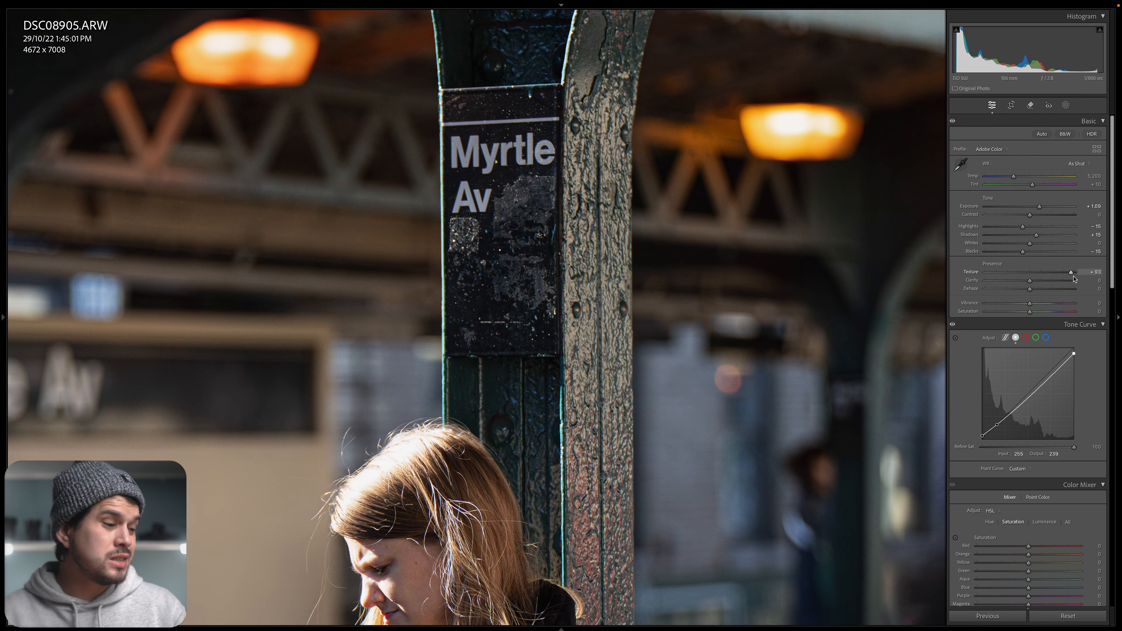
drag(1075, 279, 970, 285)
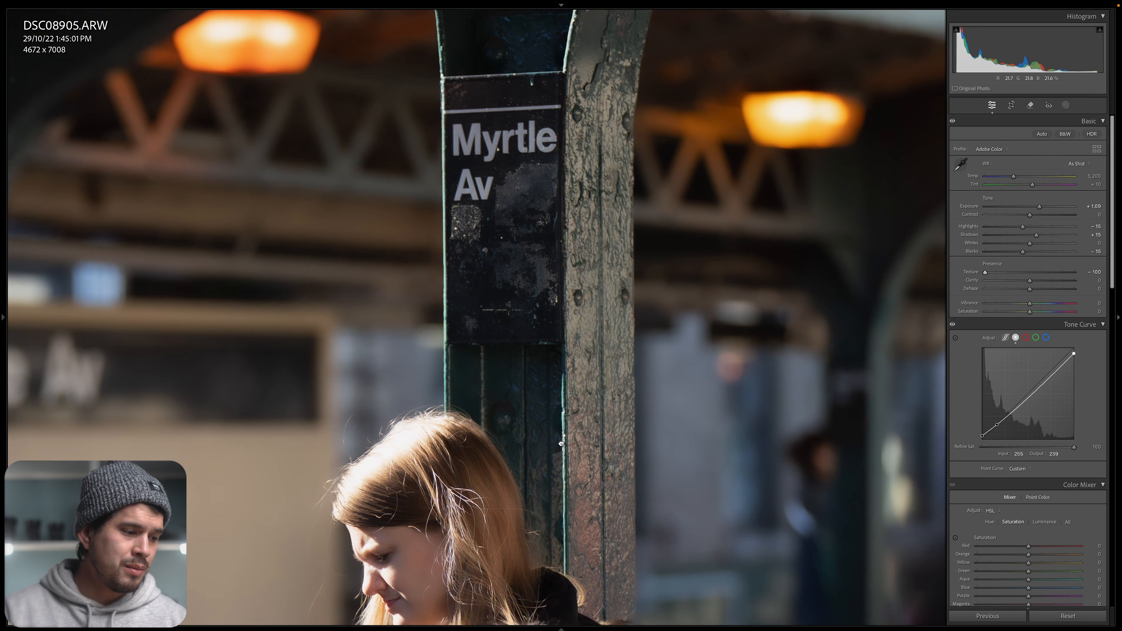
drag(557, 433, 583, 211)
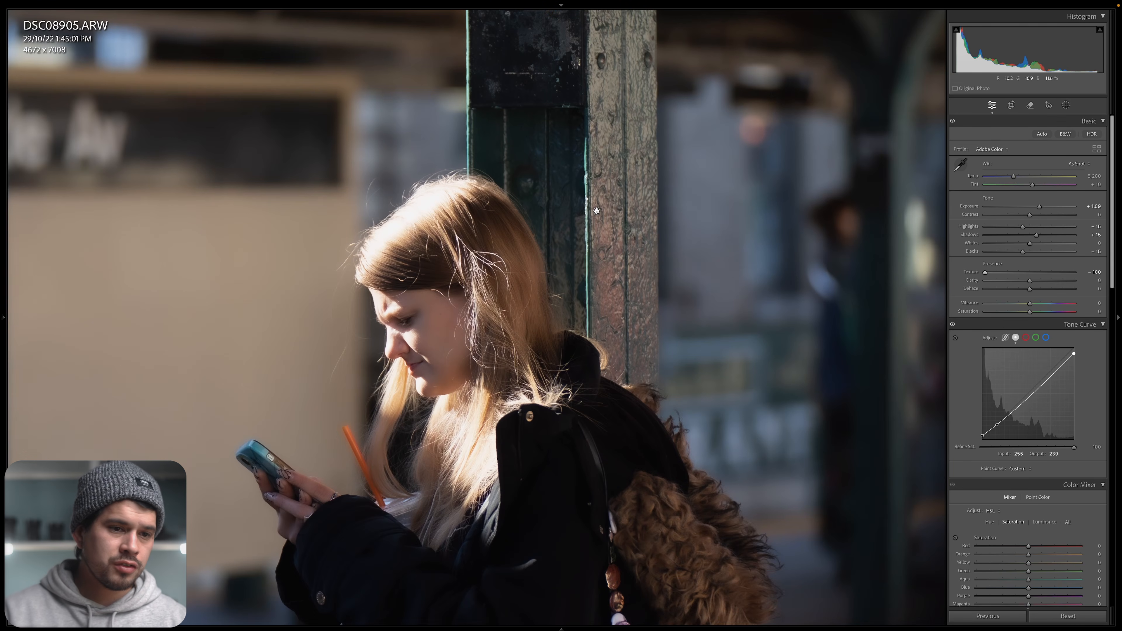
click(1022, 273)
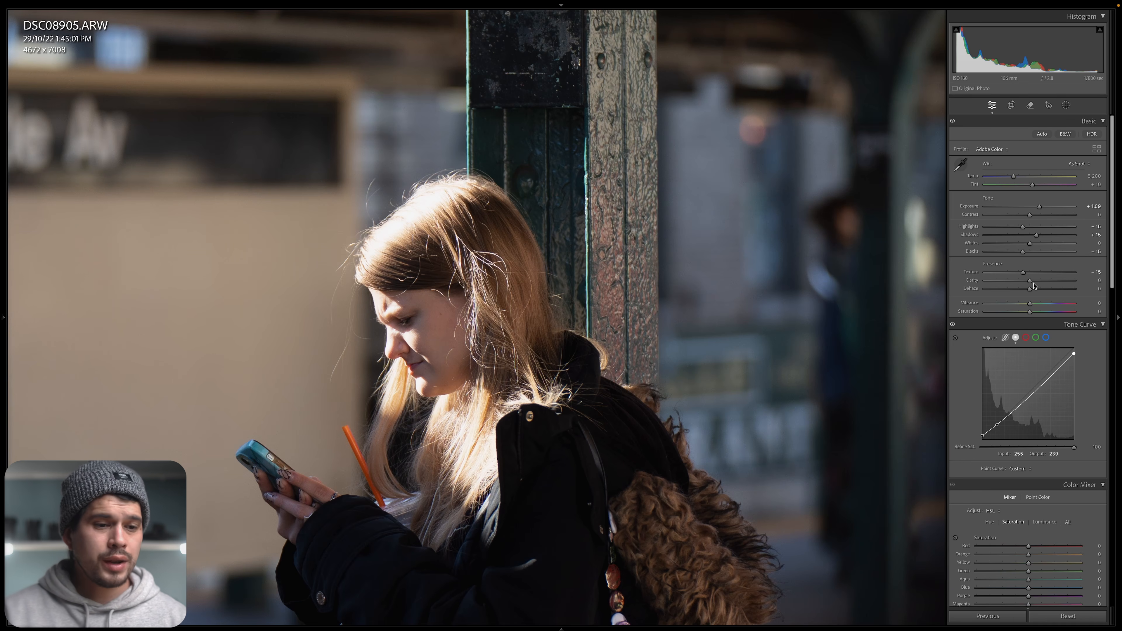
Step: Set both Clarity and Dehaze to -15 to soften the photo
mouse_move(1034, 282)
mouse_down()
mouse_move(1070, 284)
mouse_move(966, 292)
mouse_move(1024, 285)
mouse_up()
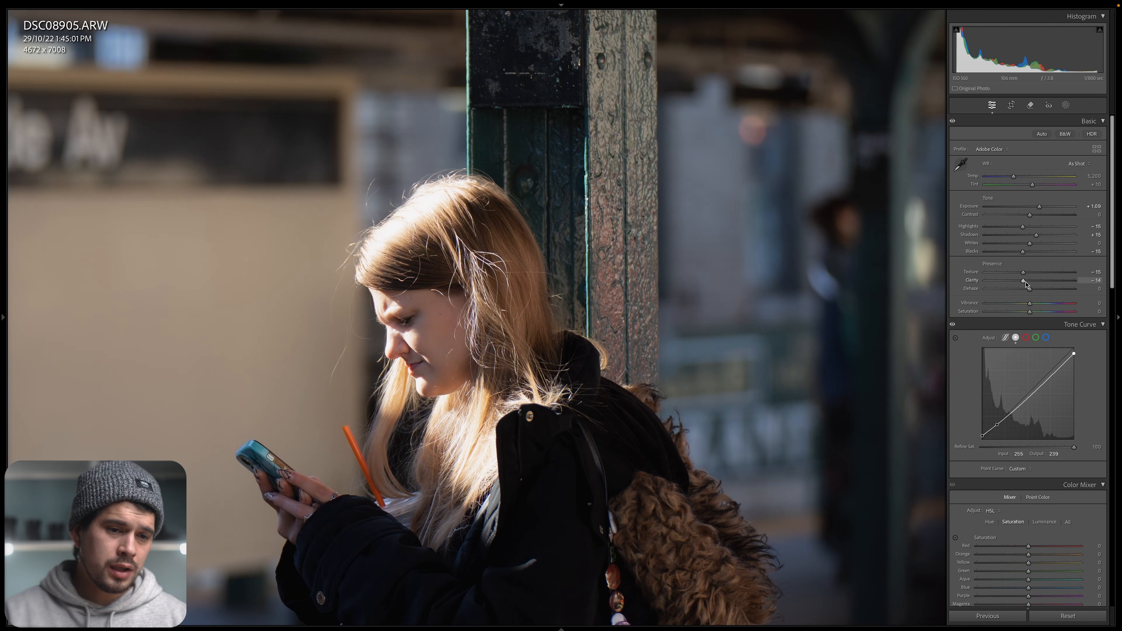
key(z)
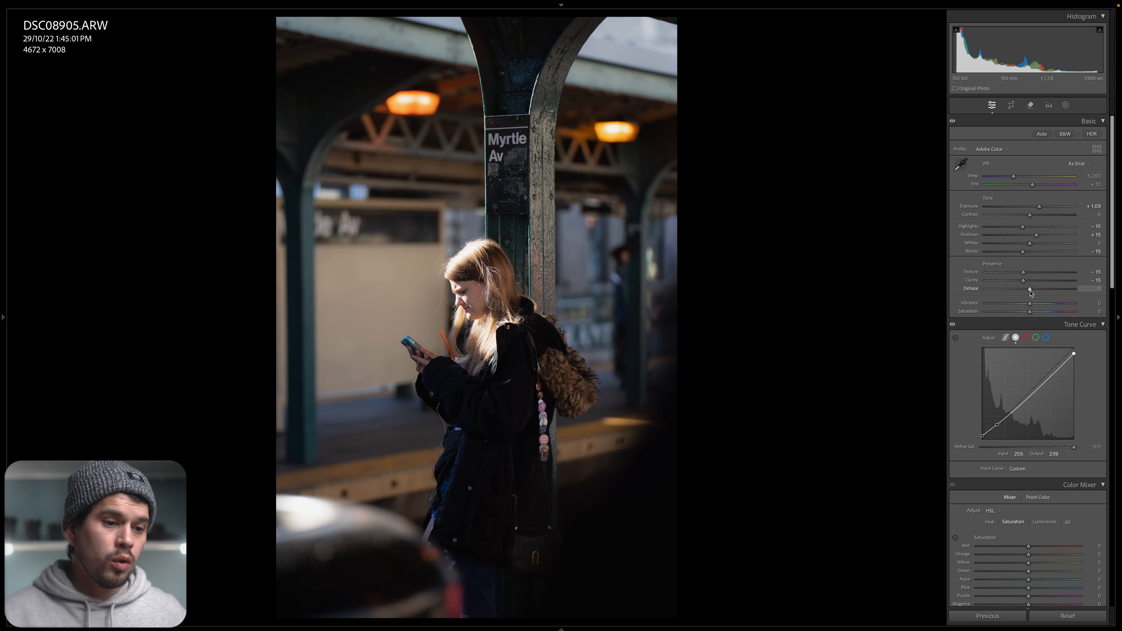
drag(1029, 290, 1008, 291)
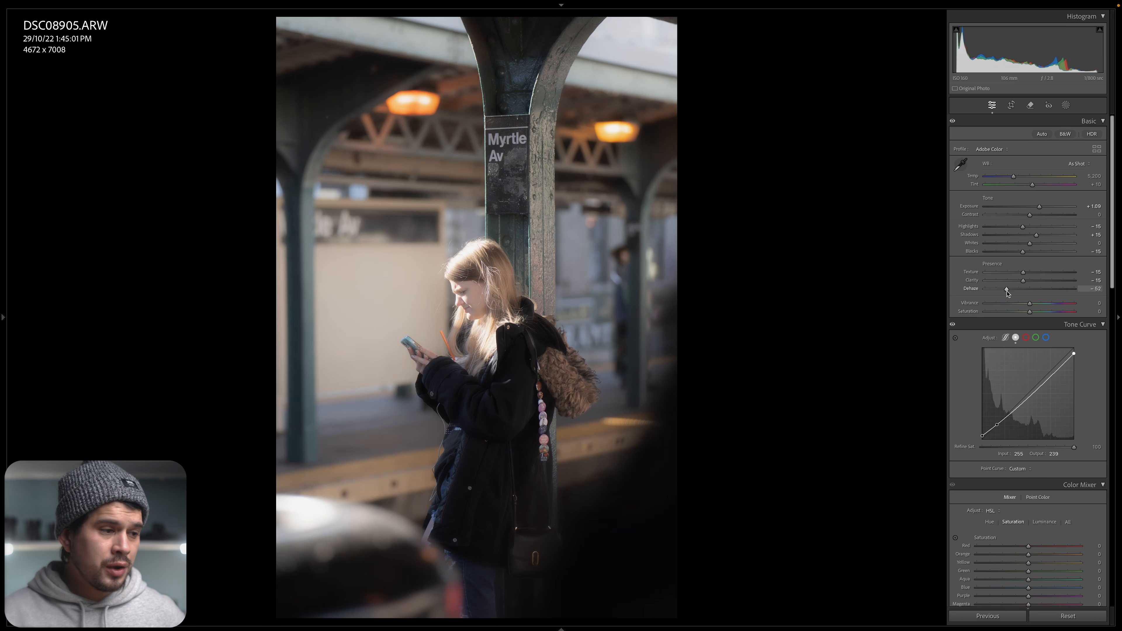
drag(1008, 293, 1024, 294)
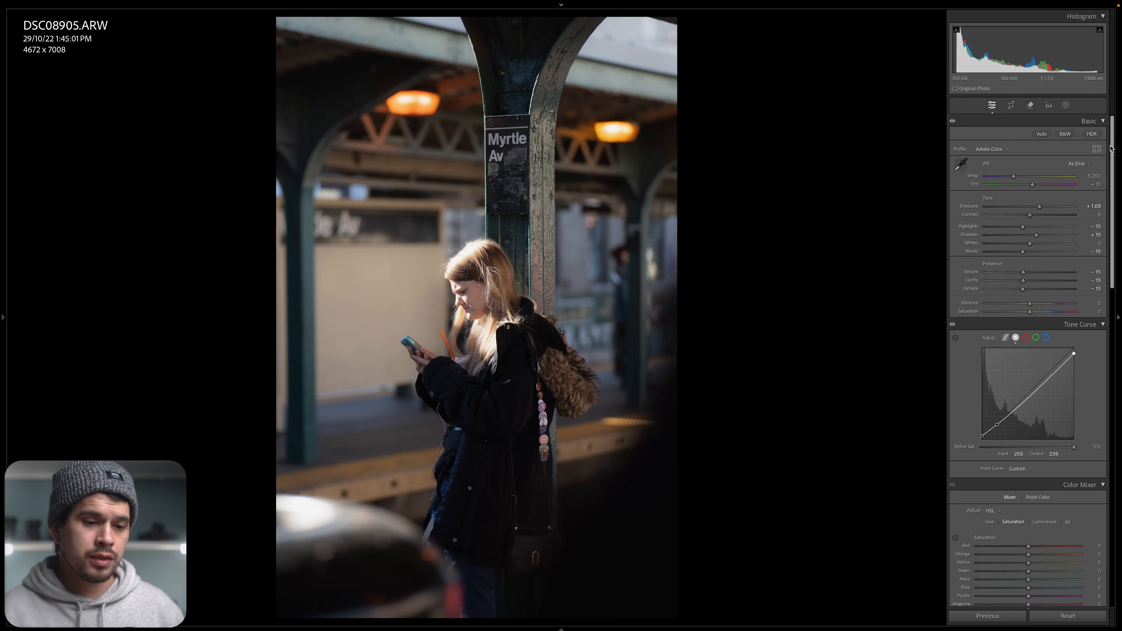
Step: Set the Magenta and Purple saturation to -70 in the colour mixer
scroll(1096, 186, down, 7)
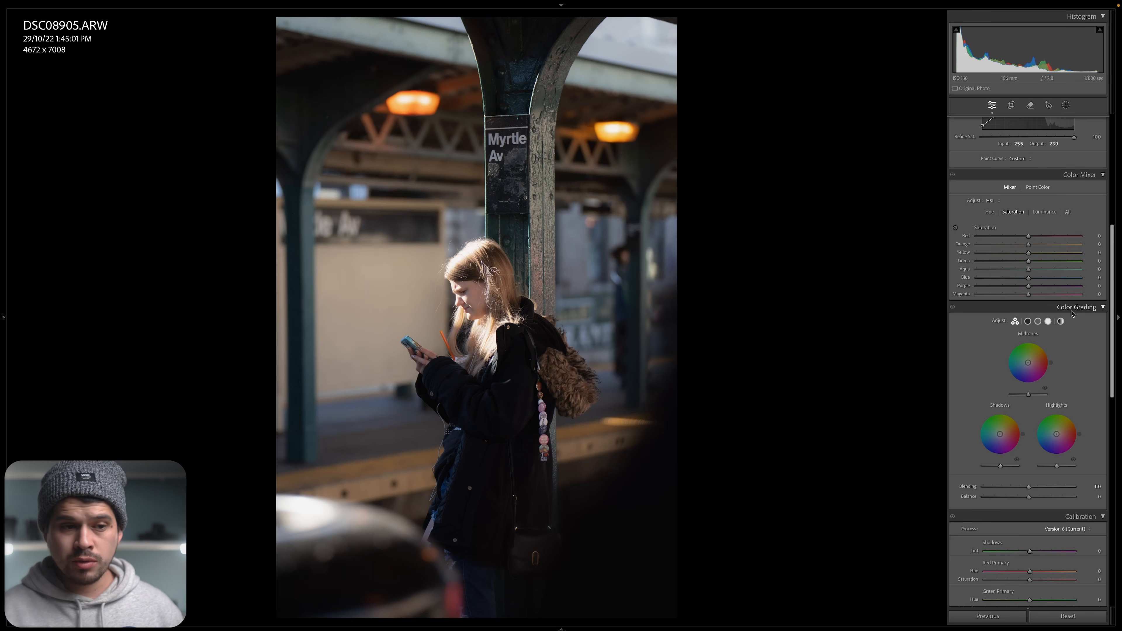
click(1100, 294)
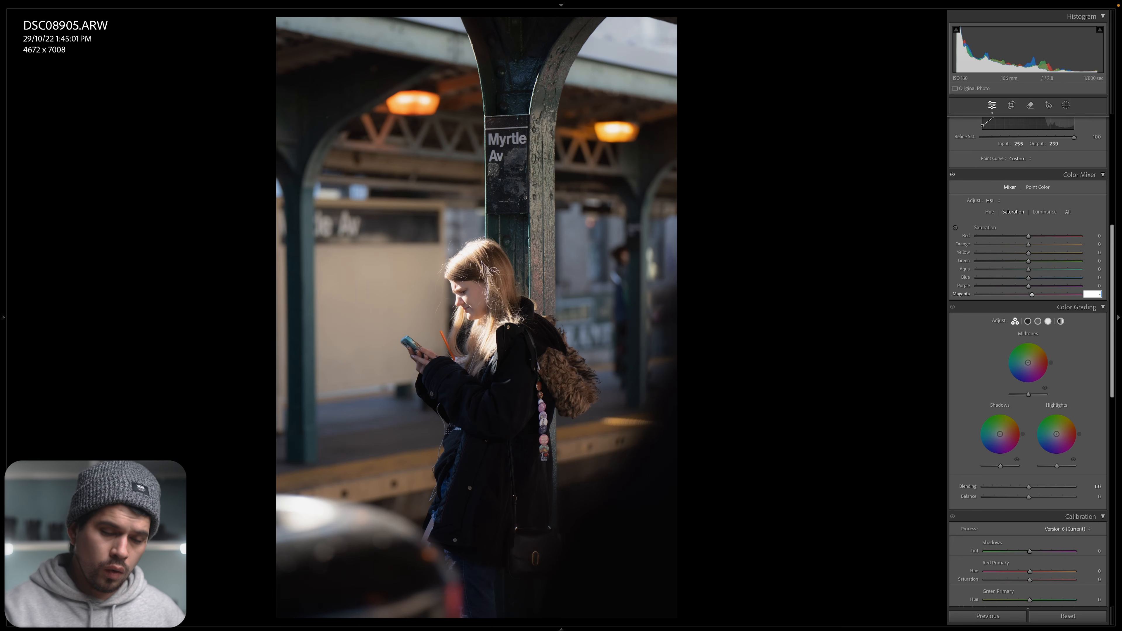
key(Return)
click(1093, 286)
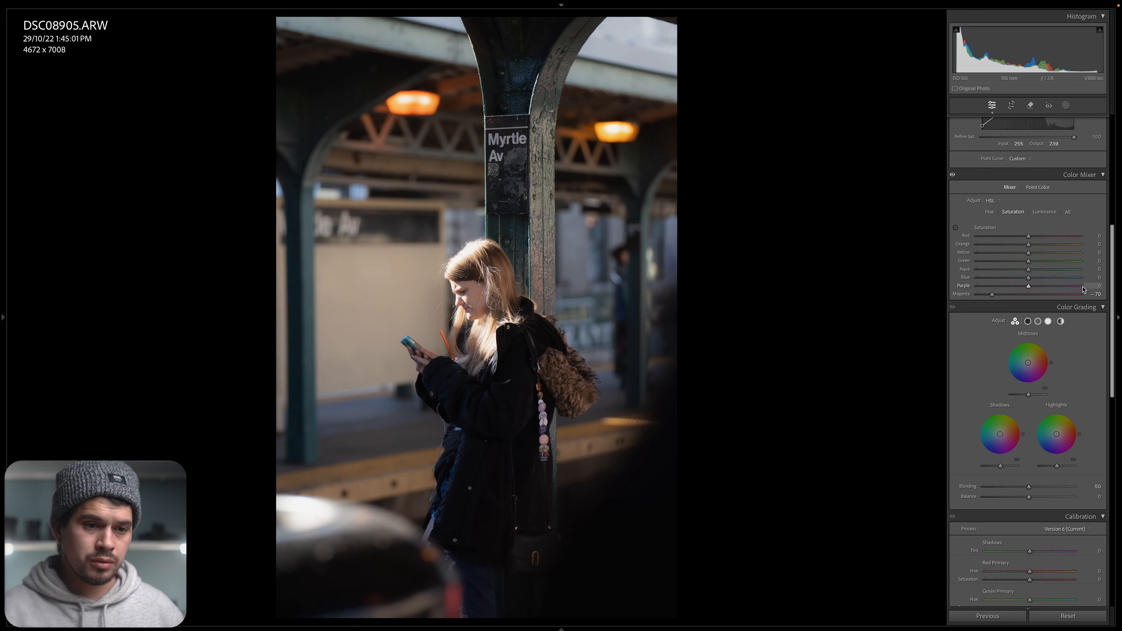
text(100)
key(Return)
click(1094, 286)
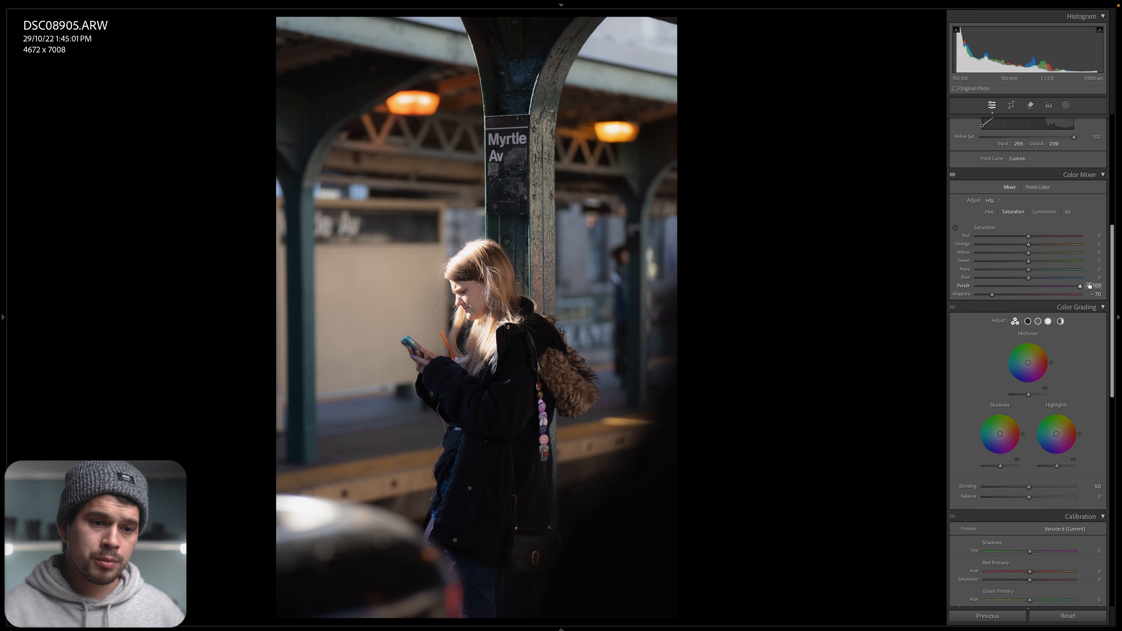
text(-70)
key(Return)
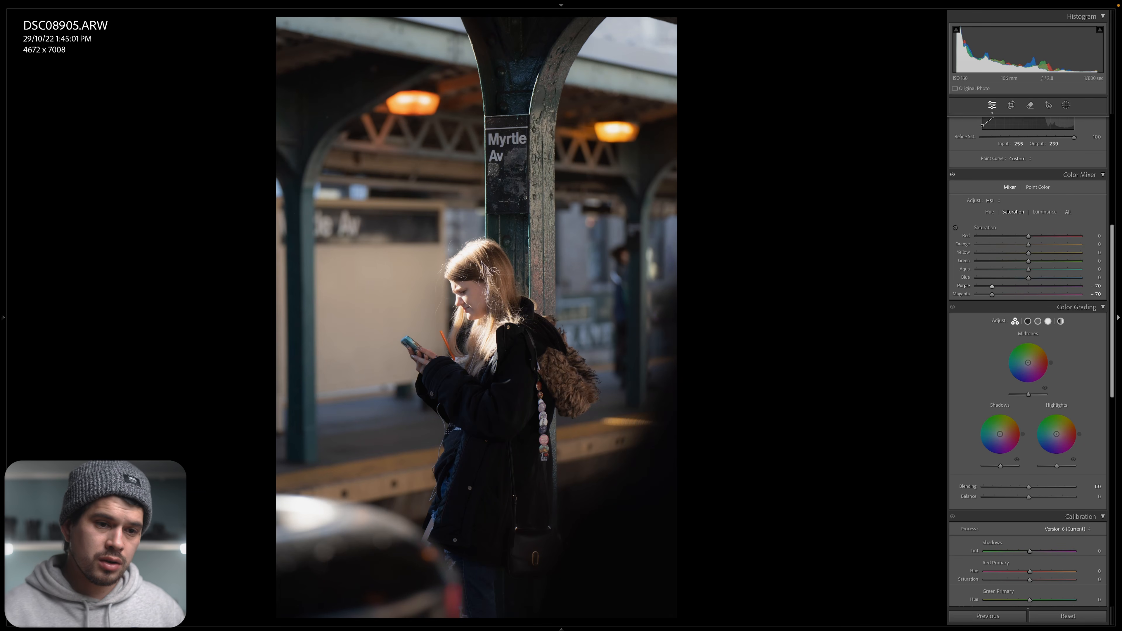
Step: Set the Blue, Aqua and Green saturation to -70 in the colour mixer
click(1102, 278)
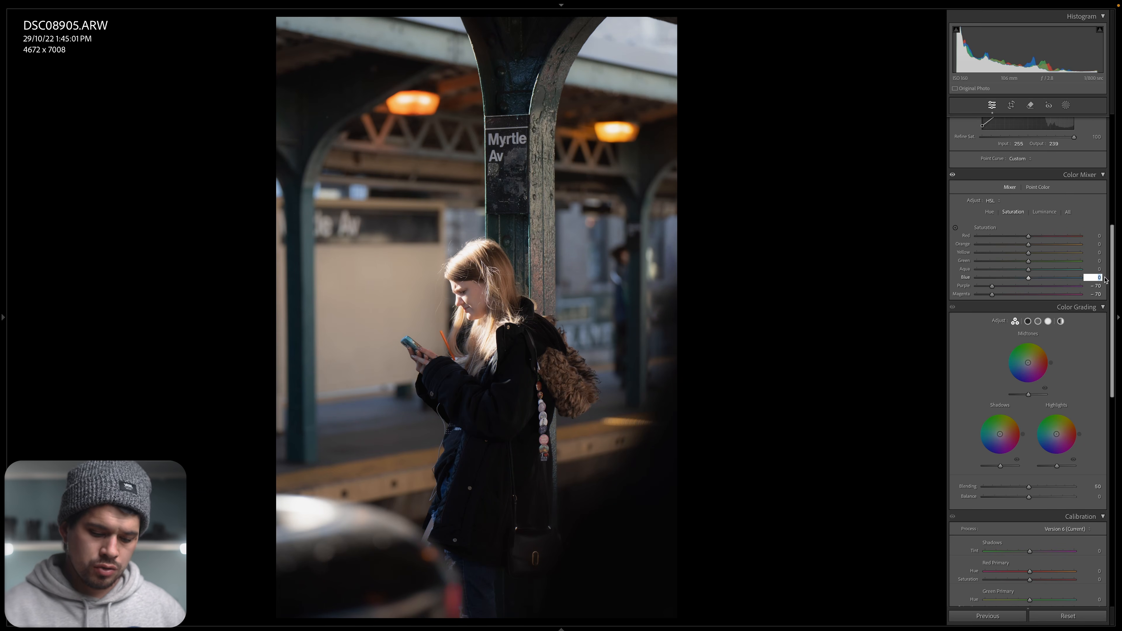
key(Return)
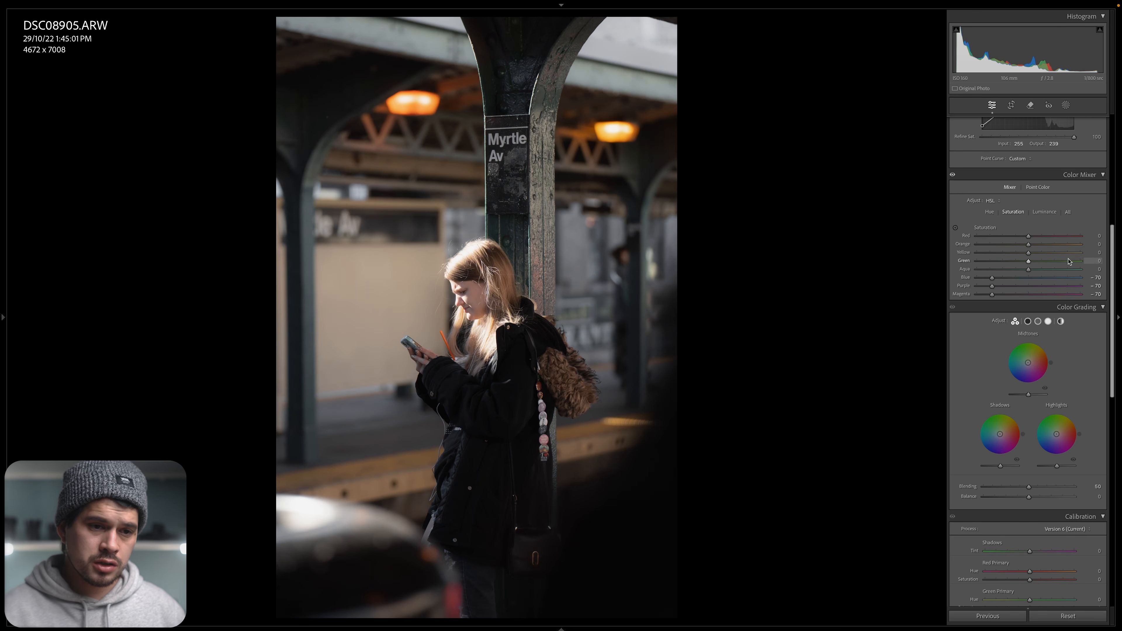
click(1093, 269)
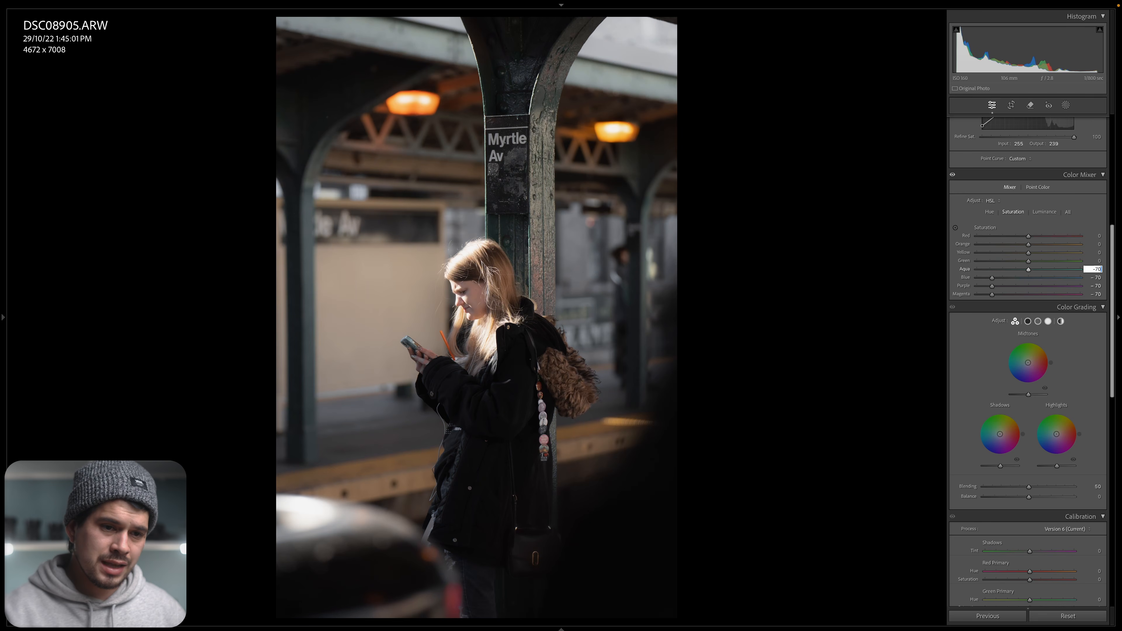
key(Return)
click(1099, 261)
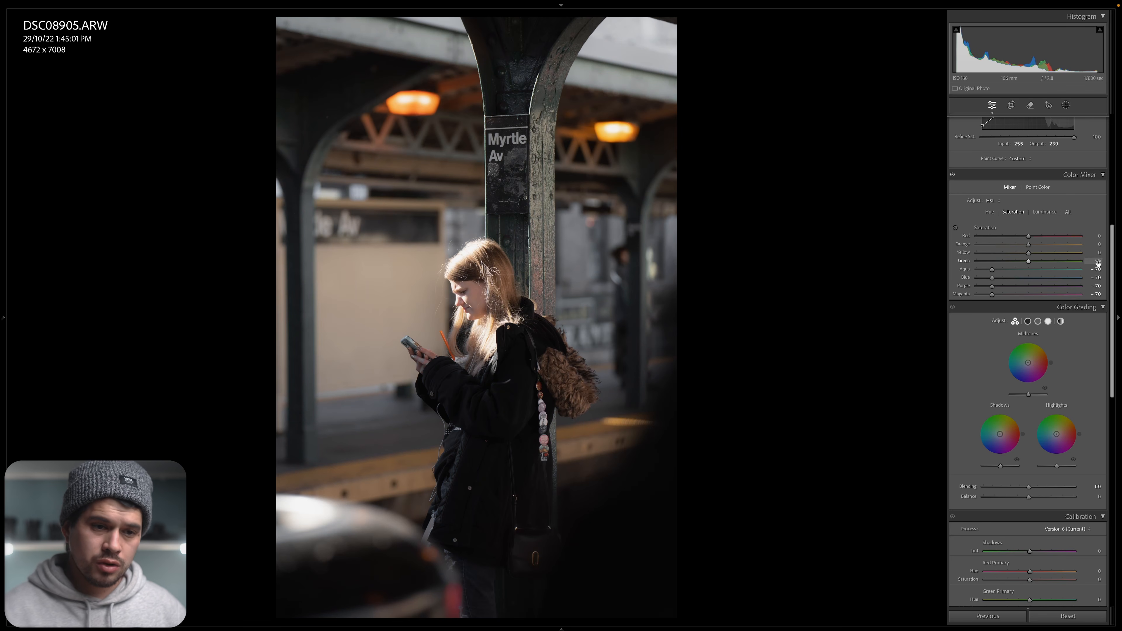
text(-70)
key(Return)
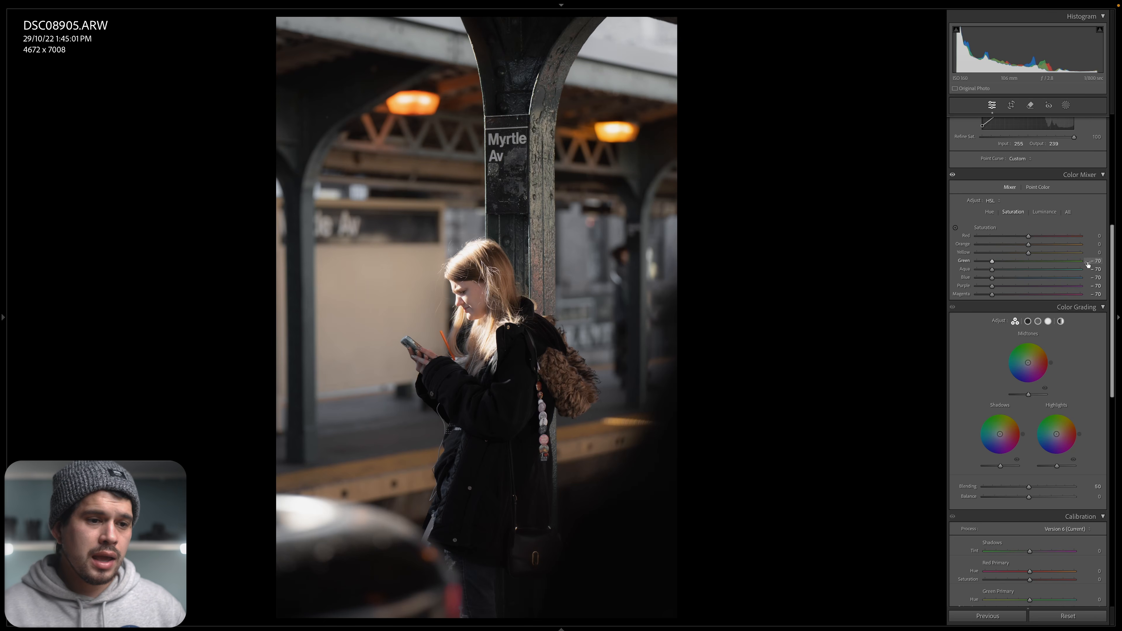
Step: Test a more saturated Yellow in the colour mixer, and set the Yellow saturation to -70
mouse_move(1029, 253)
mouse_down()
mouse_move(1061, 256)
mouse_move(943, 264)
mouse_move(1116, 261)
mouse_move(1042, 264)
mouse_up()
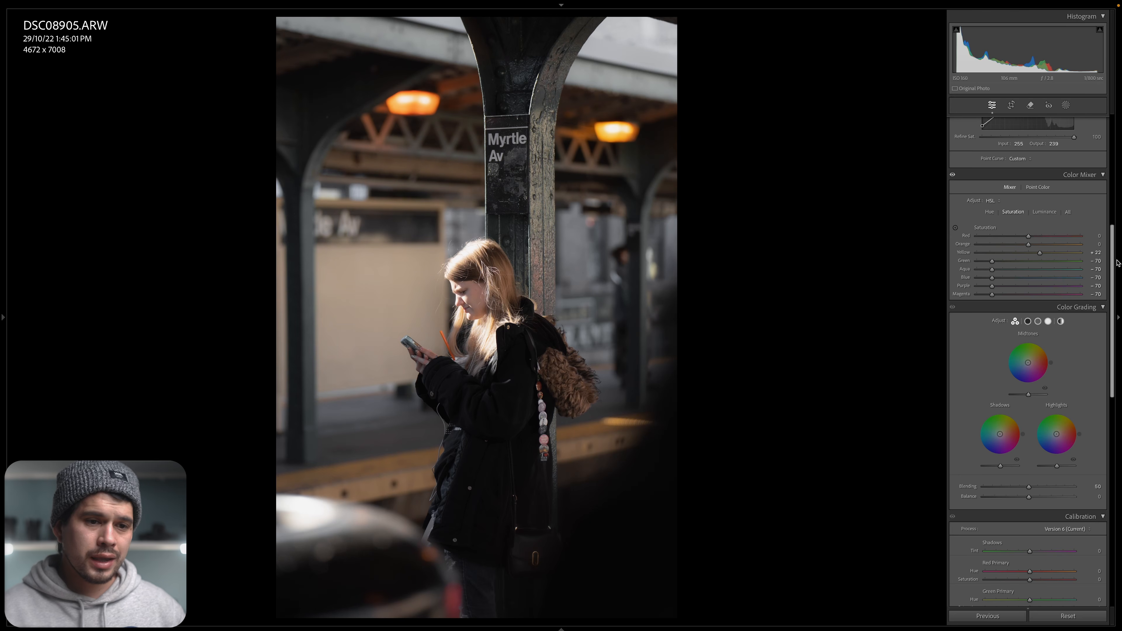
click(1096, 254)
text(-)
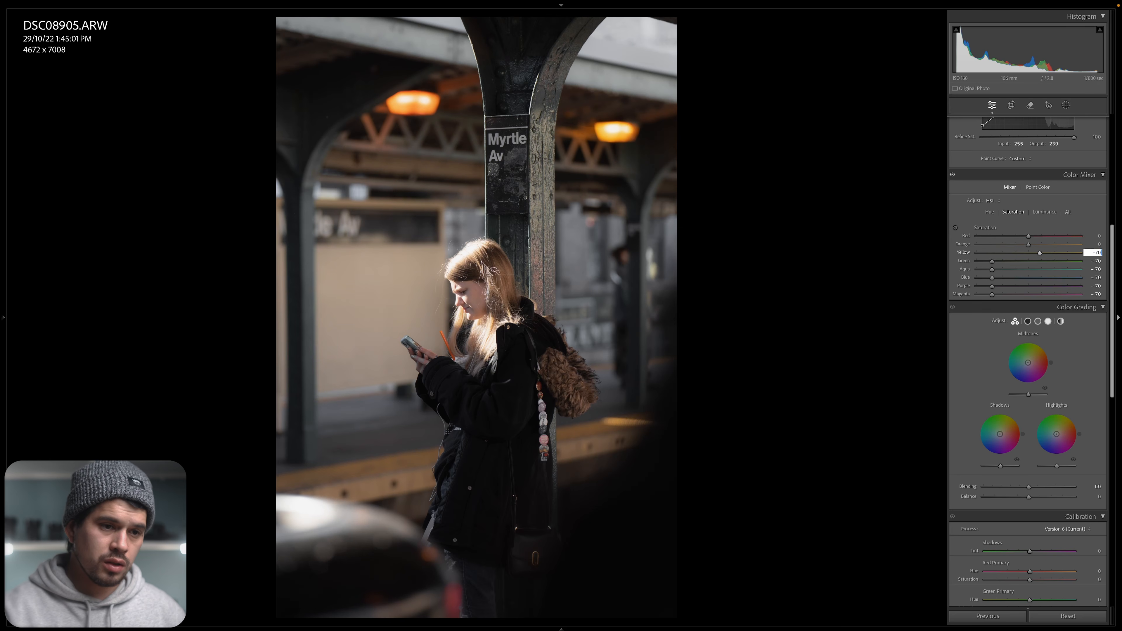
text(70)
key(Return)
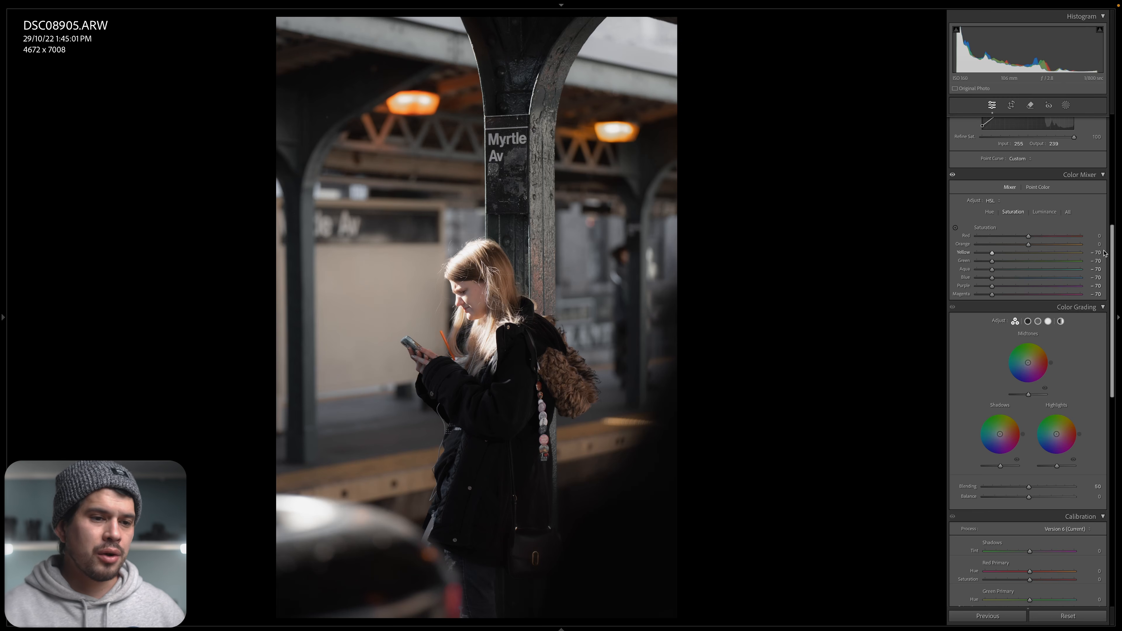
Step: Set the Red and Orange saturation to -10 in the colour mixer
click(1100, 236)
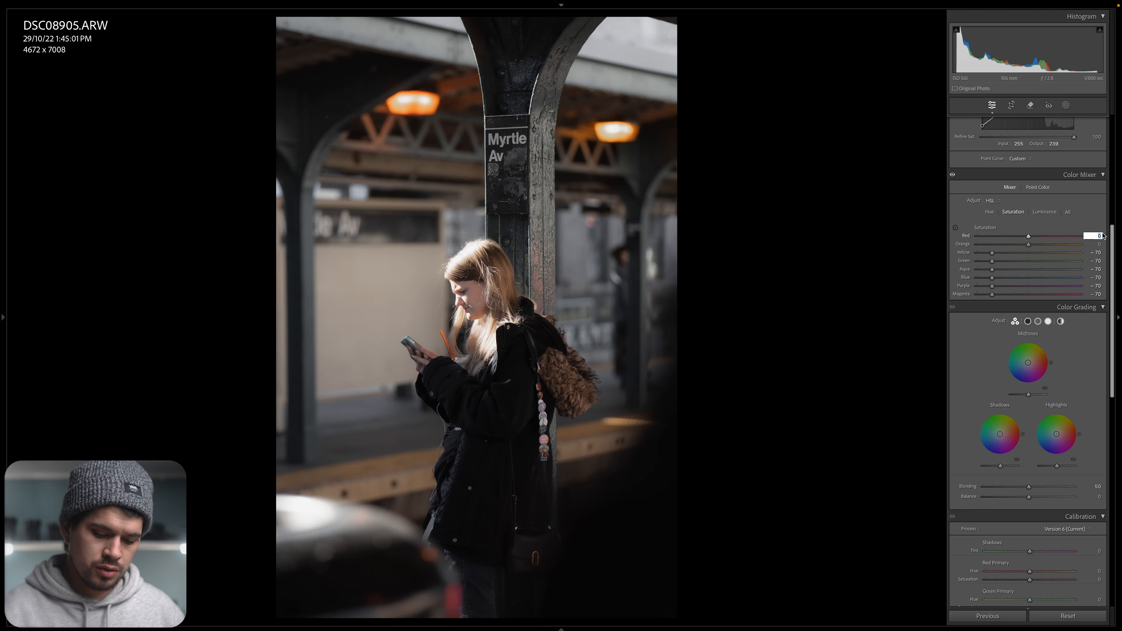
text(-10)
key(Return)
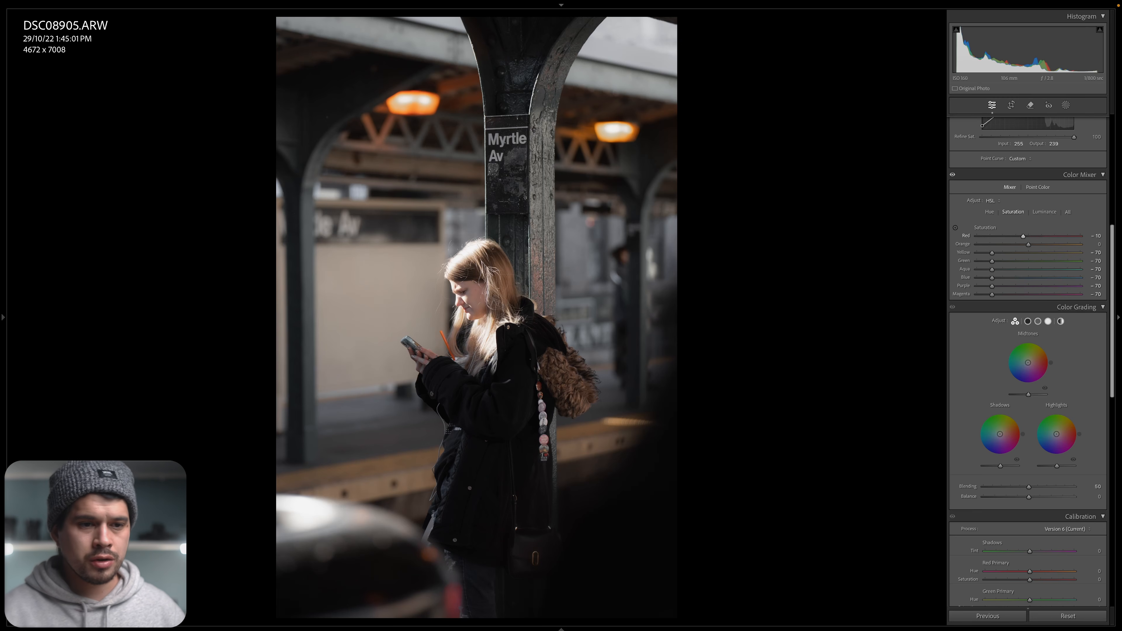
key(Tab)
text(-1)
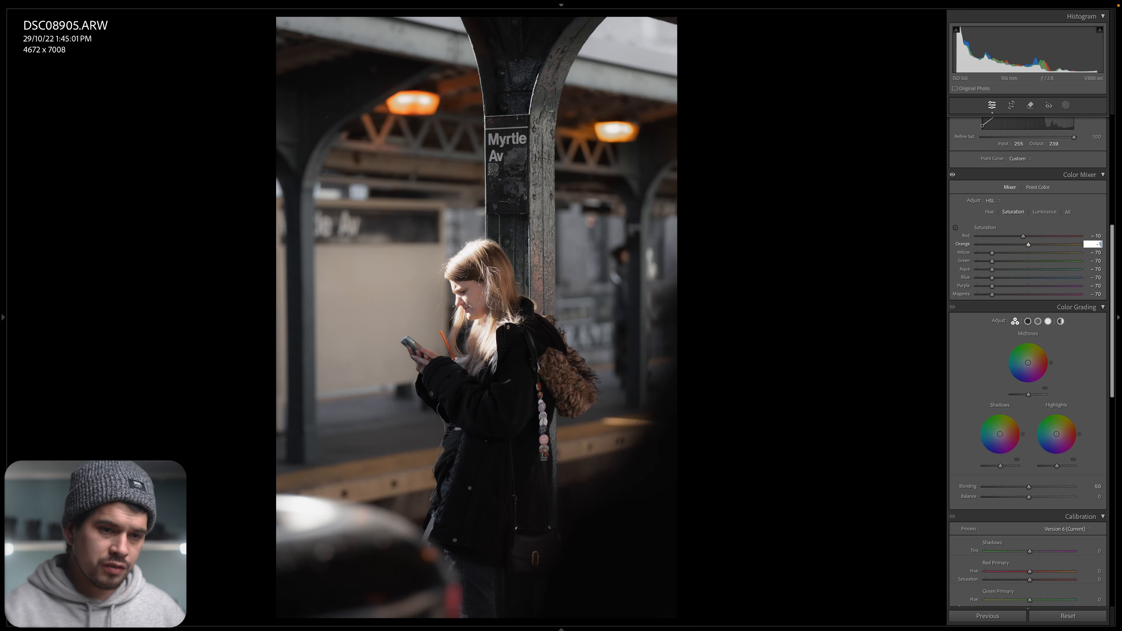
text(0)
key(Return)
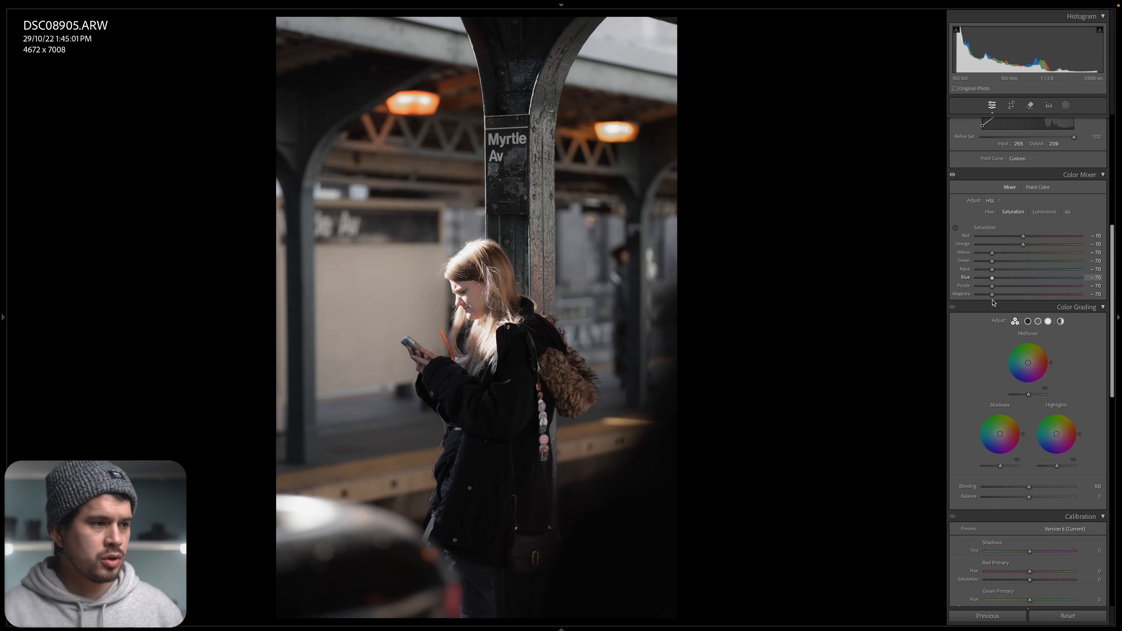
Step: Compare the portrait before and after editing, with and without the colour mixer, and inspect the woman's face up close
key(y)
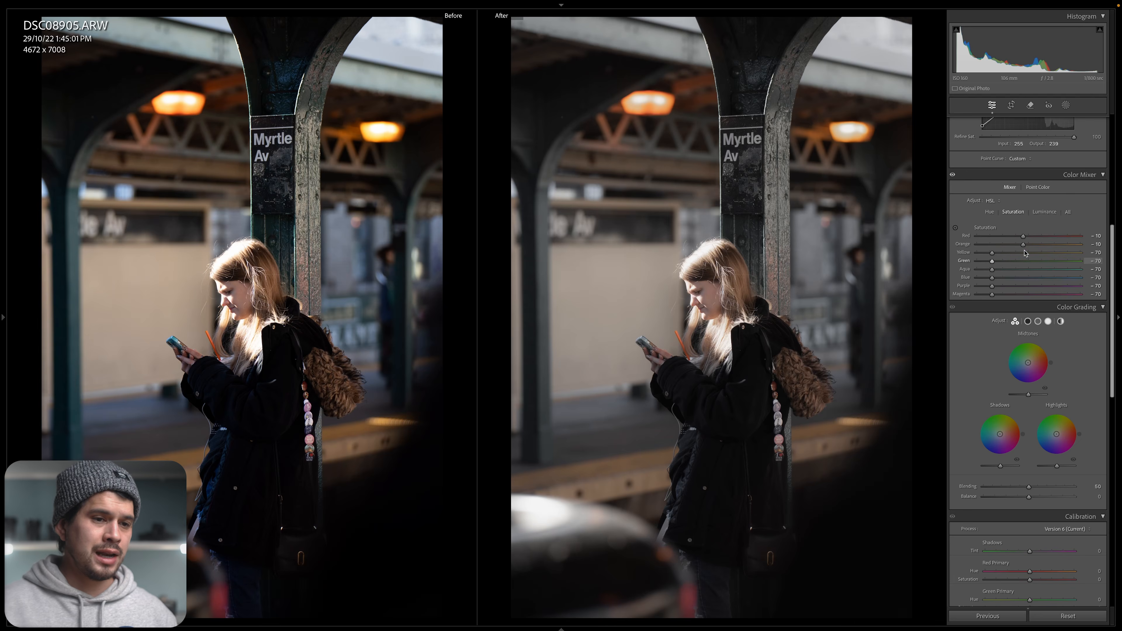
key(y)
click(953, 176)
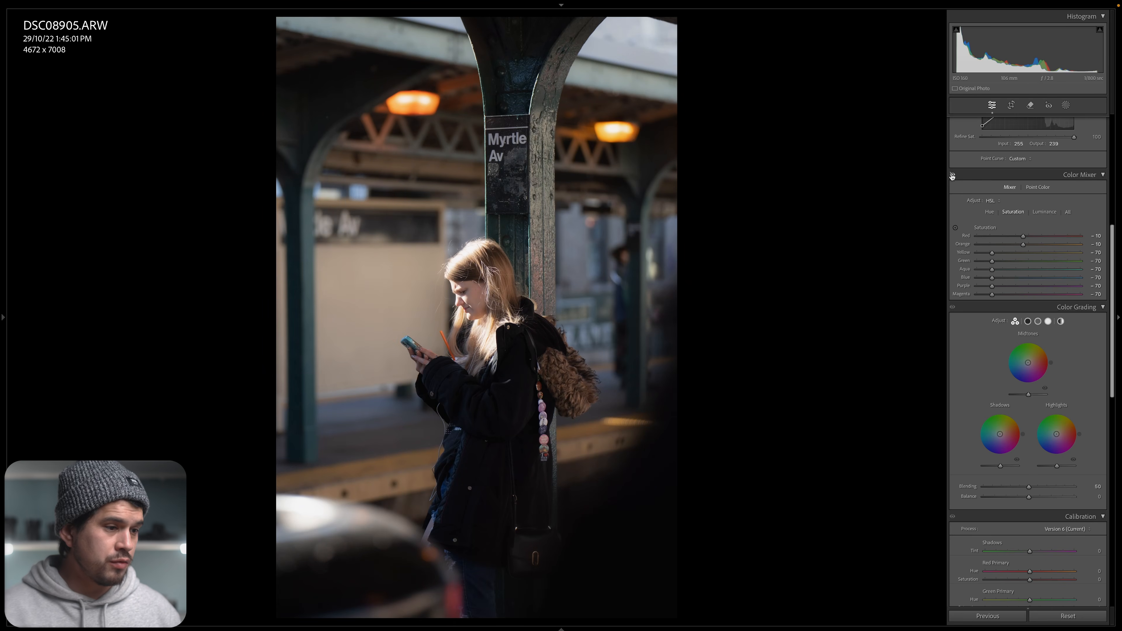
click(952, 175)
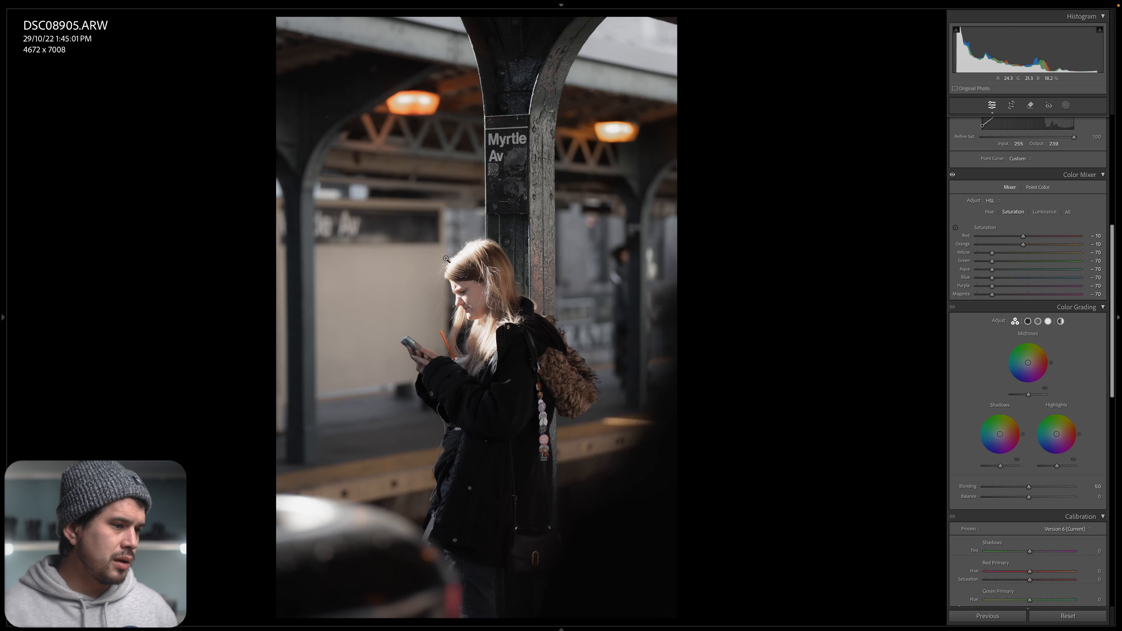
click(505, 329)
drag(602, 384, 592, 383)
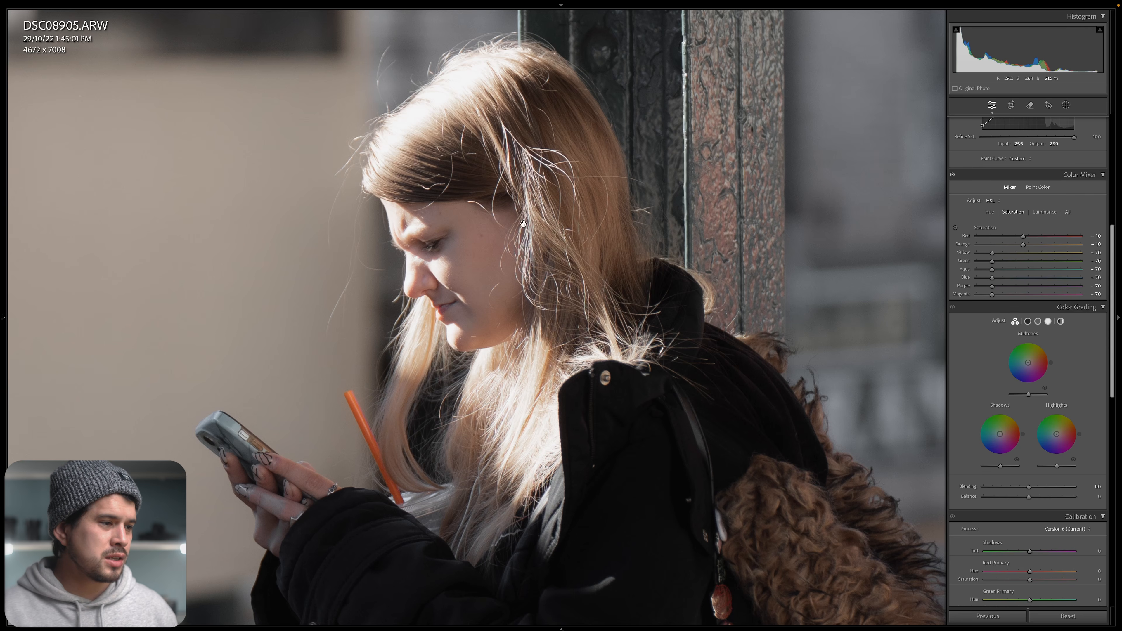
click(471, 321)
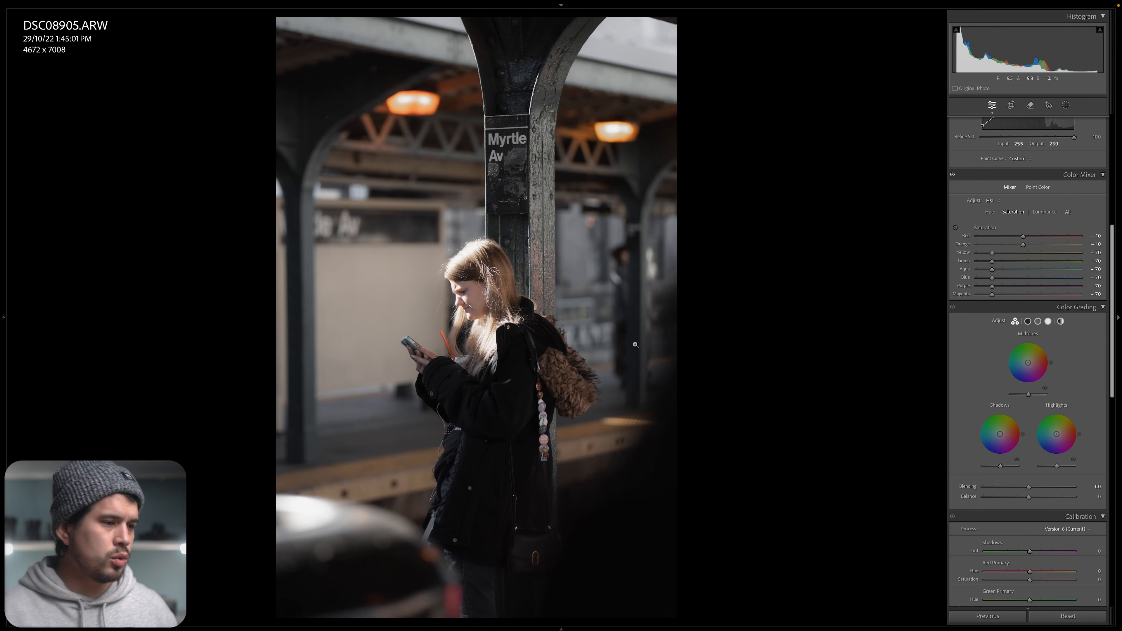
Step: Copy the portrait's develop settings, paste them onto the street artist photo DSC04211.ARW, and compare before and after
right_click(554, 216)
mouse_move(603, 220)
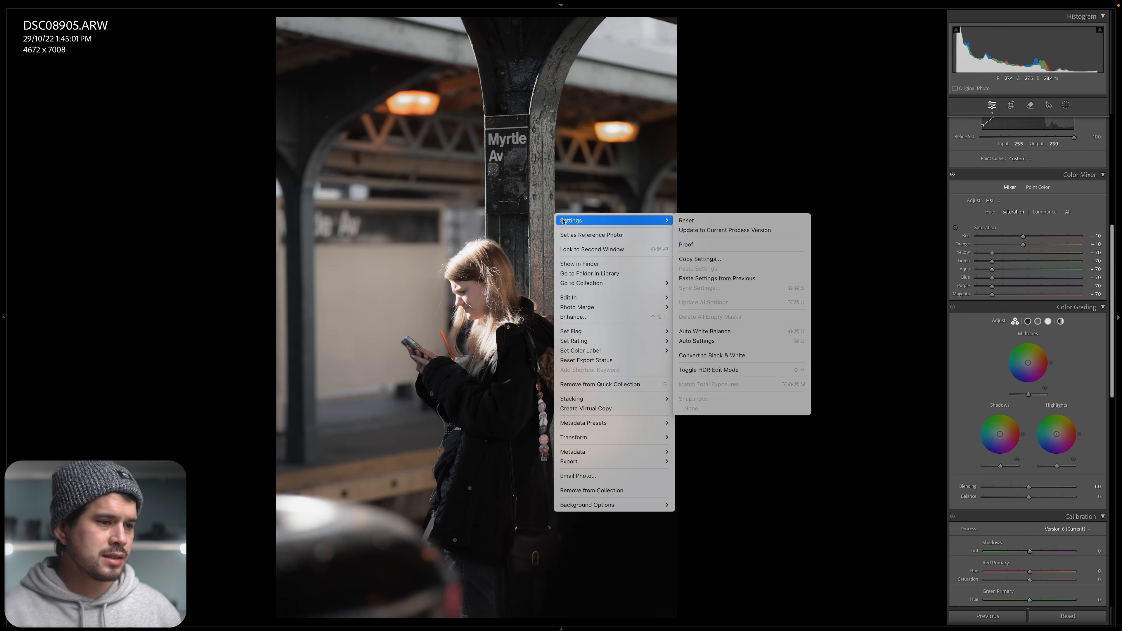
click(723, 261)
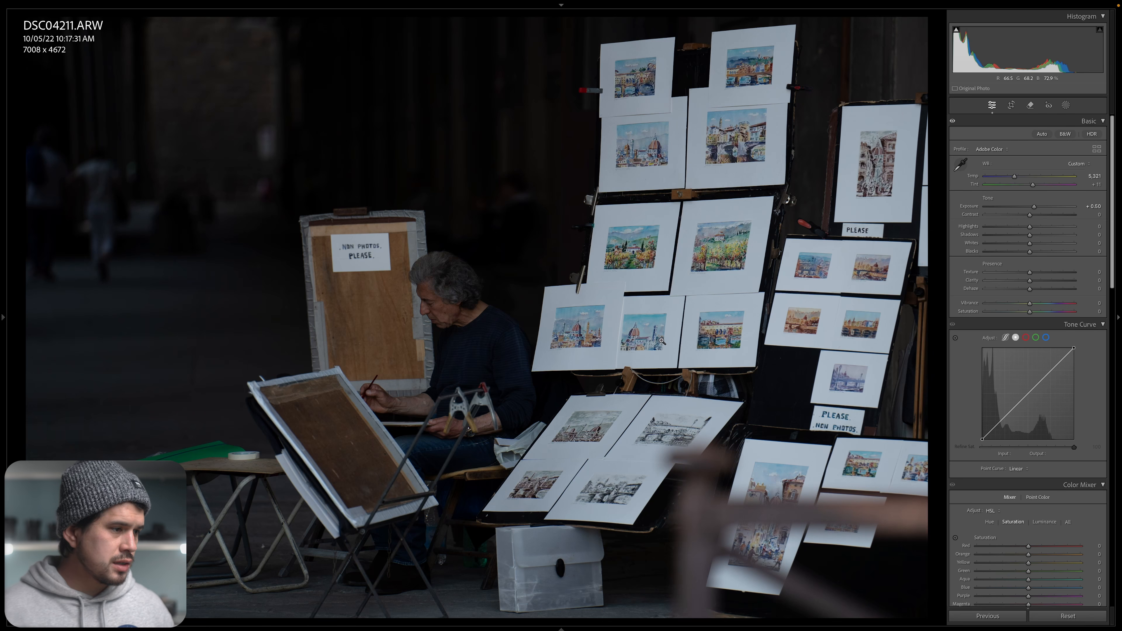
right_click(511, 188)
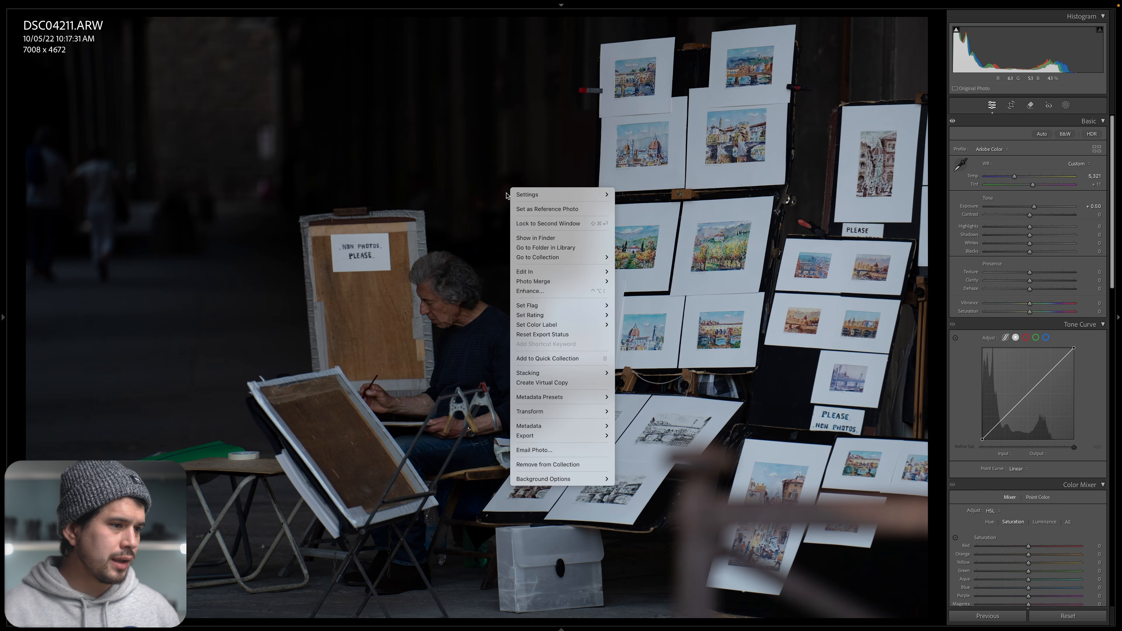
mouse_move(536, 195)
click(662, 244)
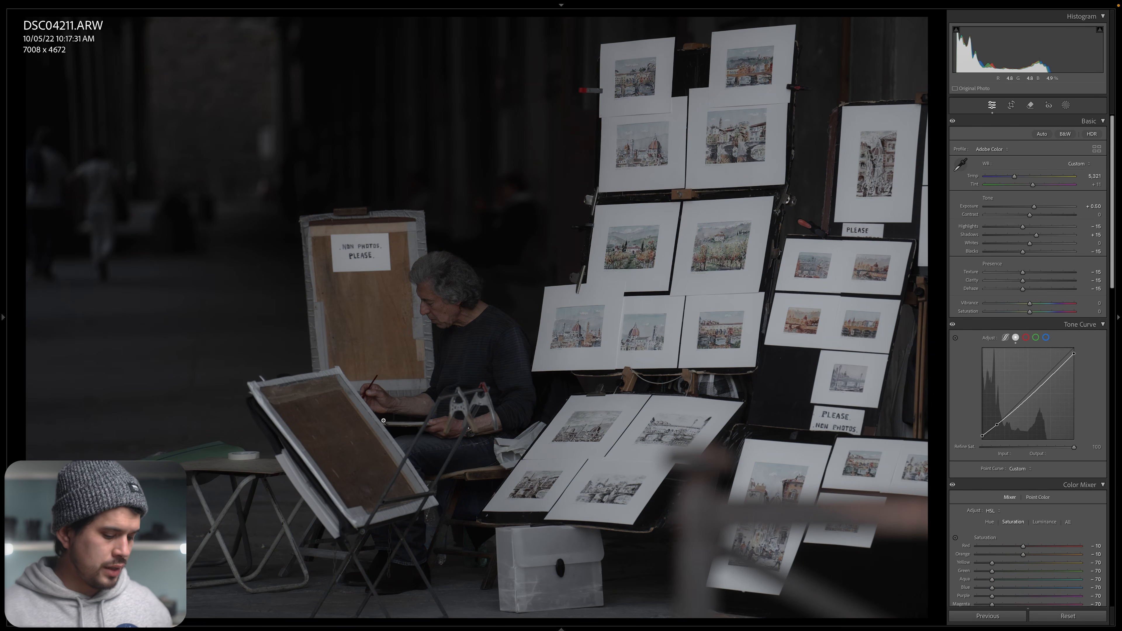
key(y)
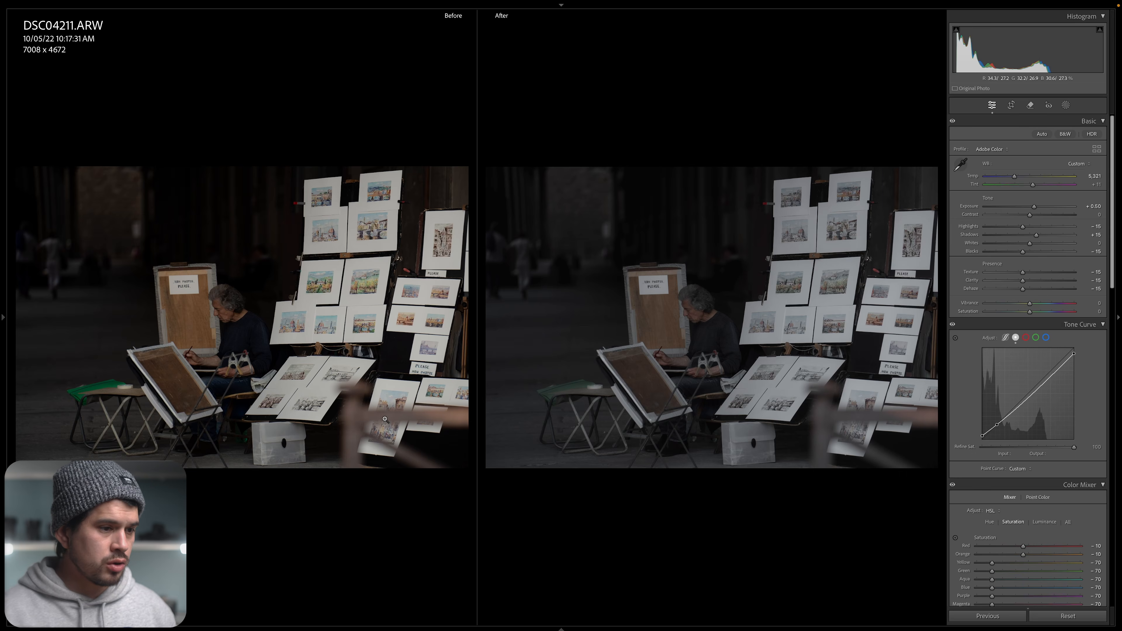
key(y)
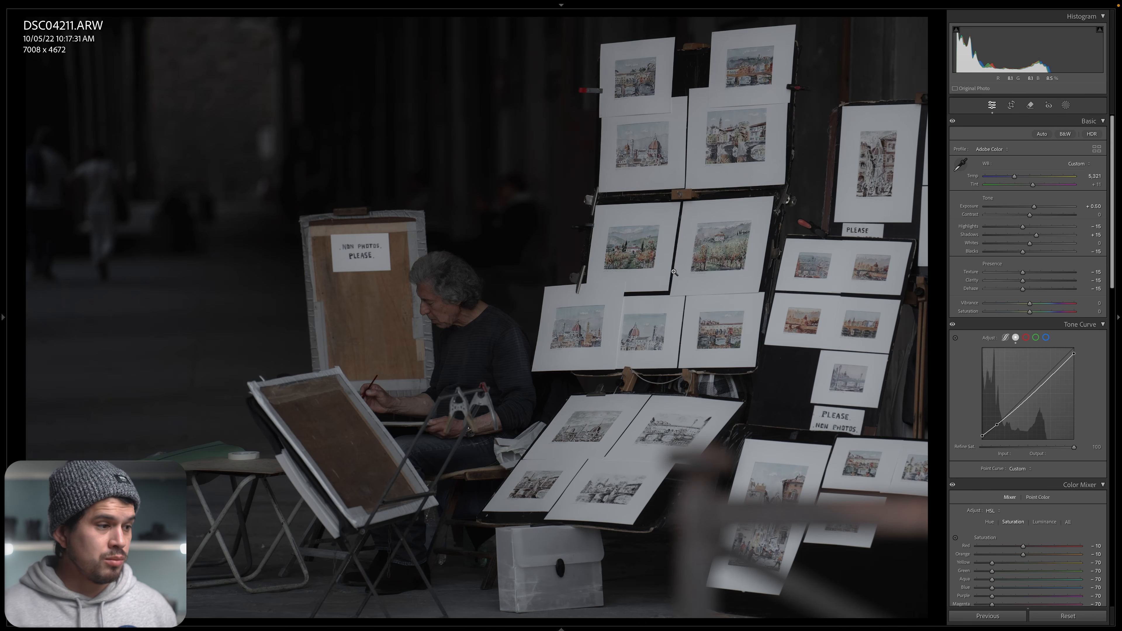
Step: Test extreme Red Primary hues on a close-up of the artist, set the hue to +17, and strongly raise the Blue Primary saturation
mouse_move(240, 226)
mouse_down()
mouse_move(565, 468)
mouse_move(622, 527)
mouse_up()
mouse_move(673, 265)
mouse_down()
mouse_move(670, 314)
mouse_move(658, 324)
mouse_up()
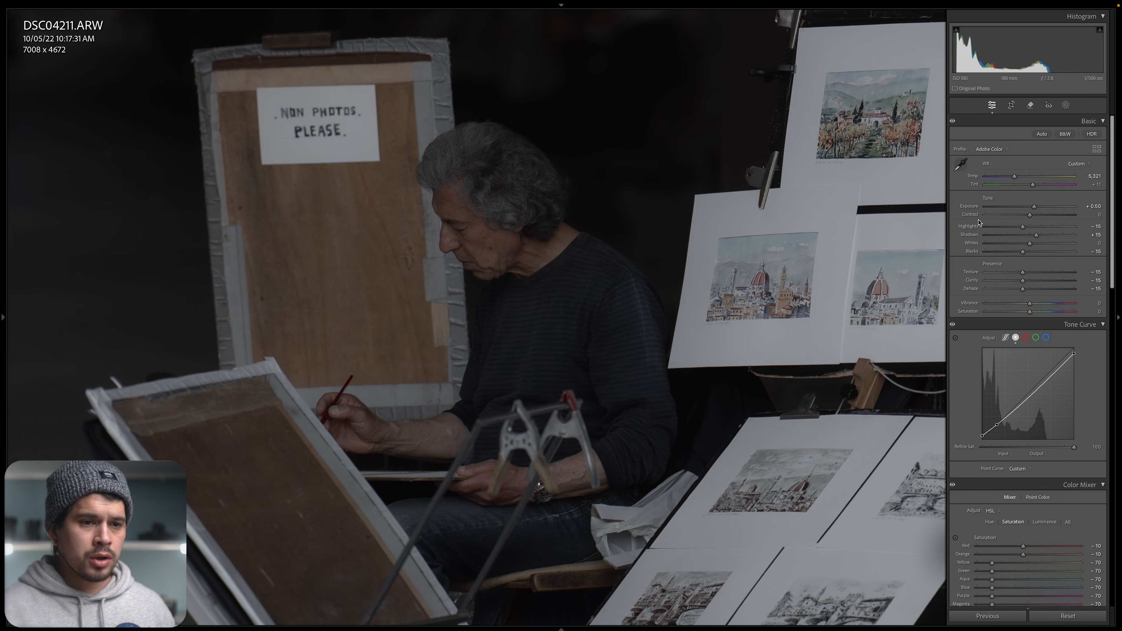
scroll(1116, 173, down, 2)
scroll(1115, 174, down, 10)
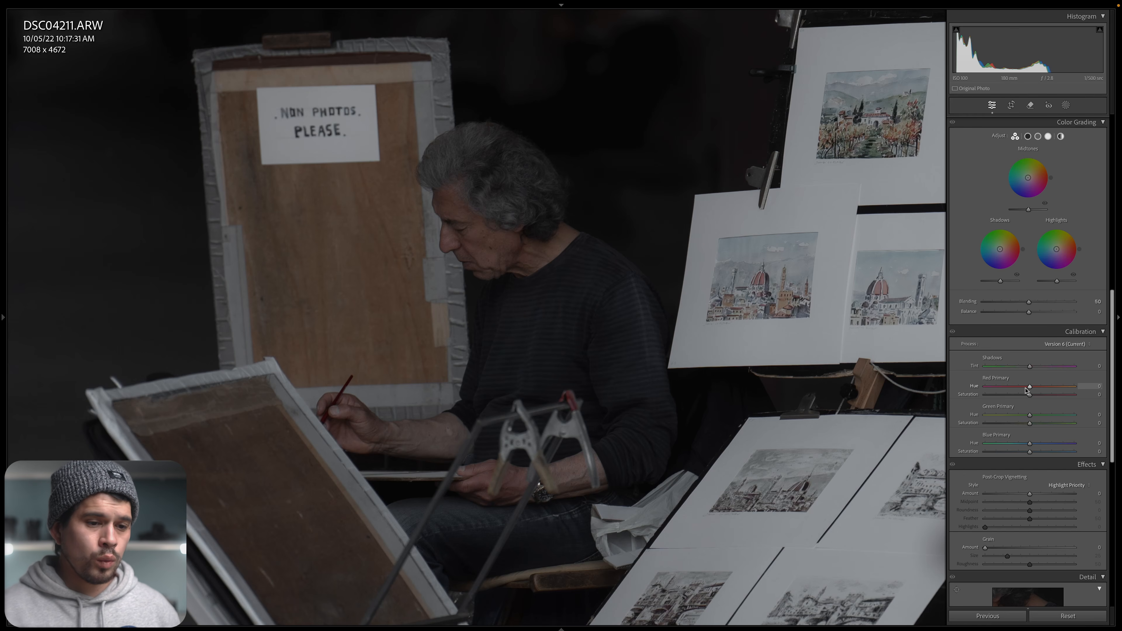
drag(1029, 389, 954, 393)
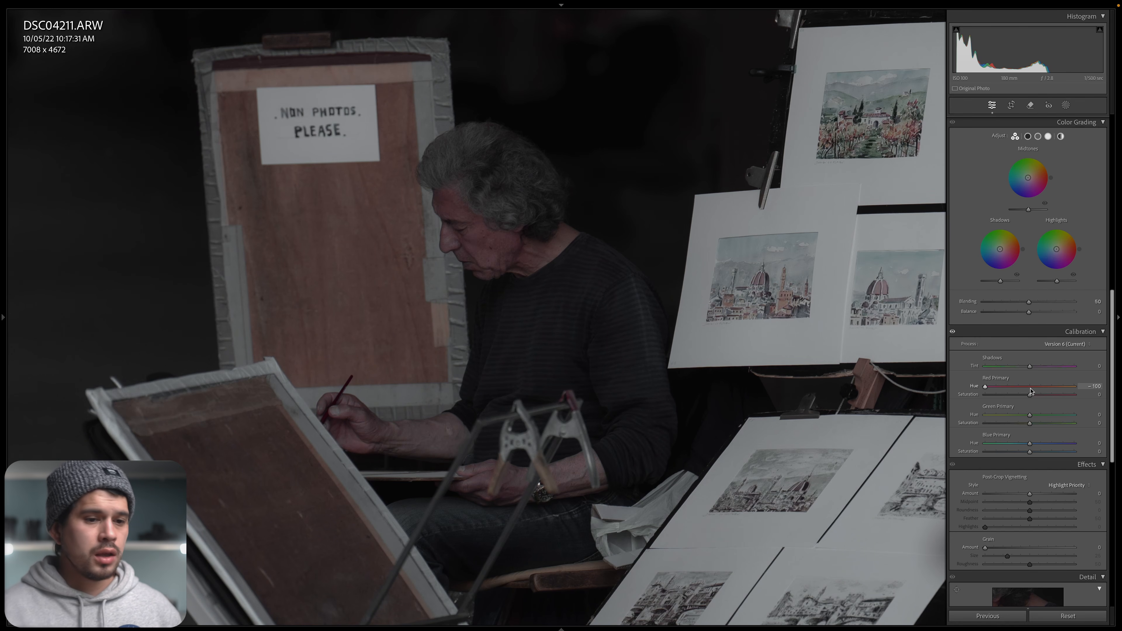
drag(1031, 391, 1109, 392)
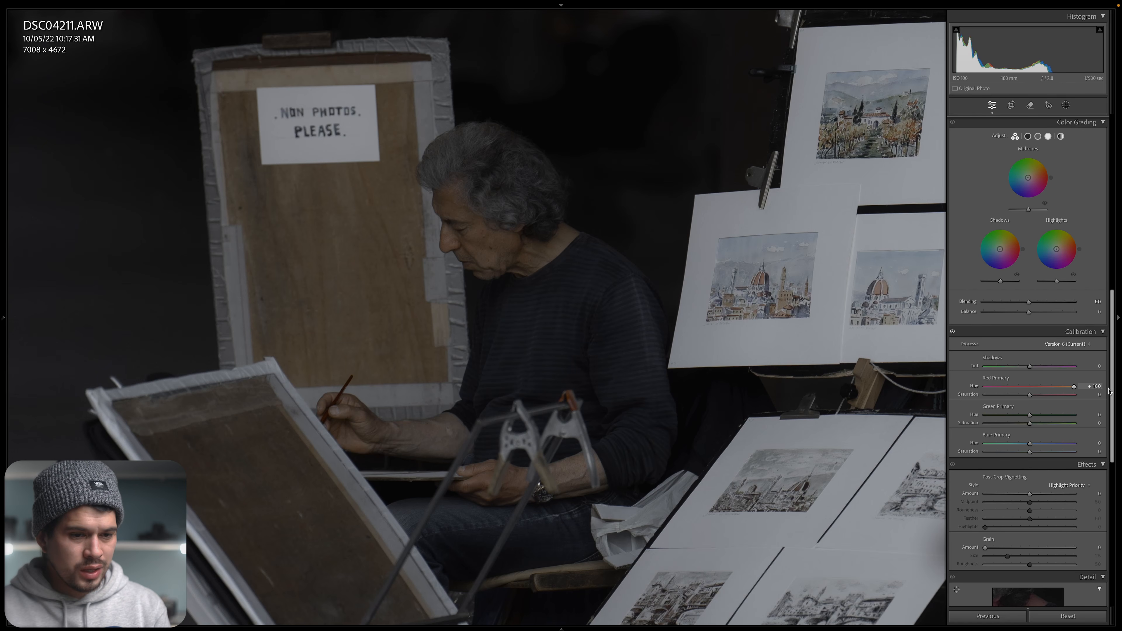
drag(1079, 392, 1038, 393)
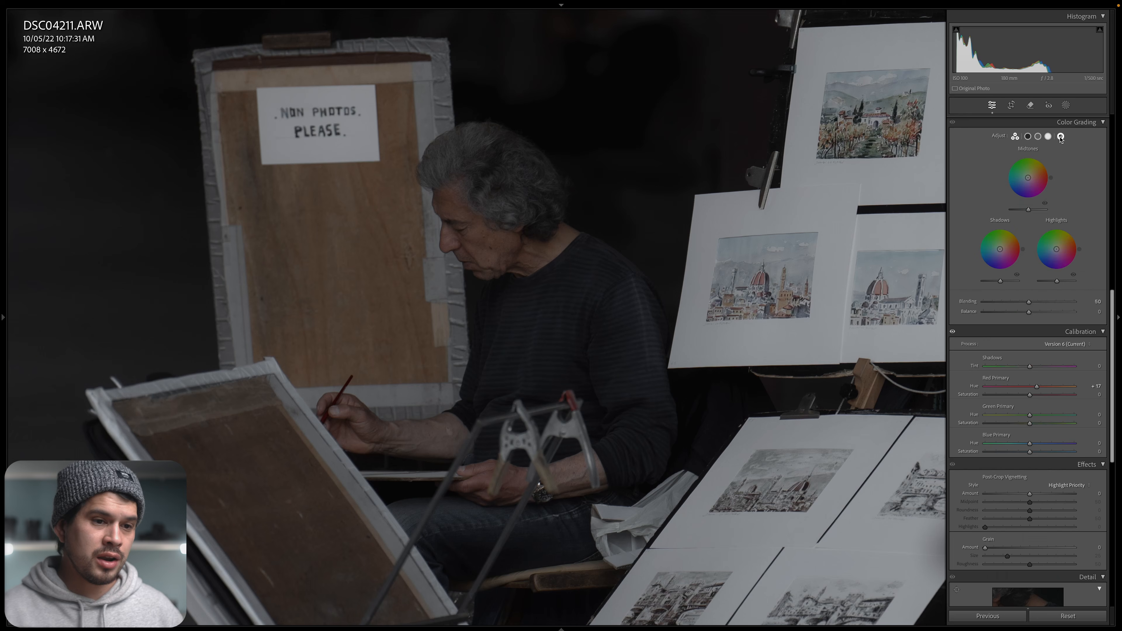
click(1061, 137)
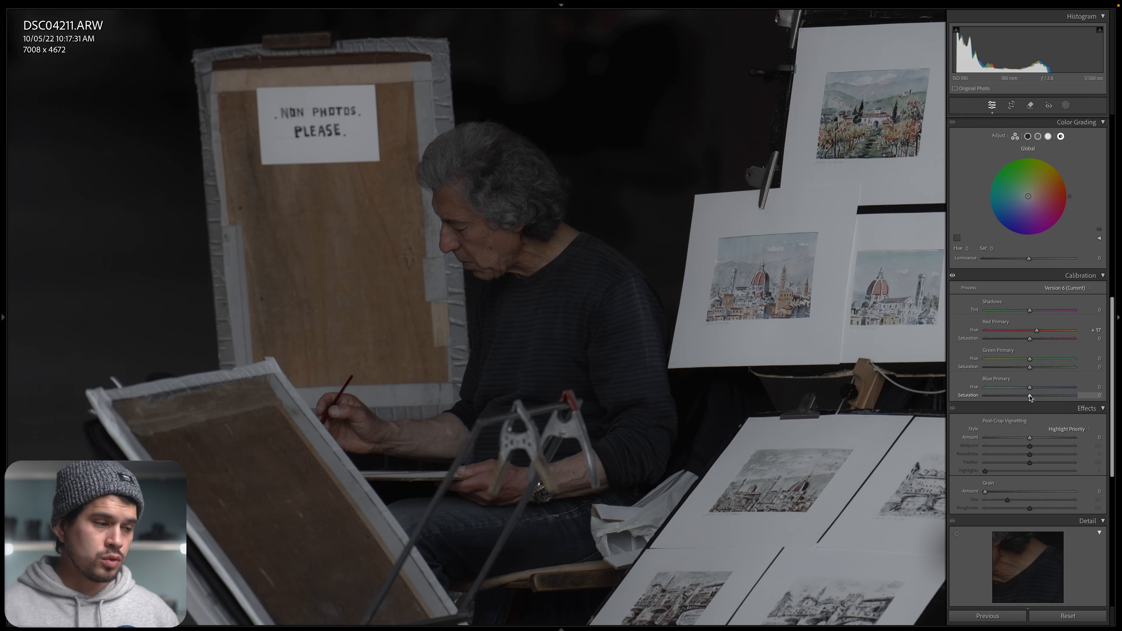
drag(1030, 397, 1070, 403)
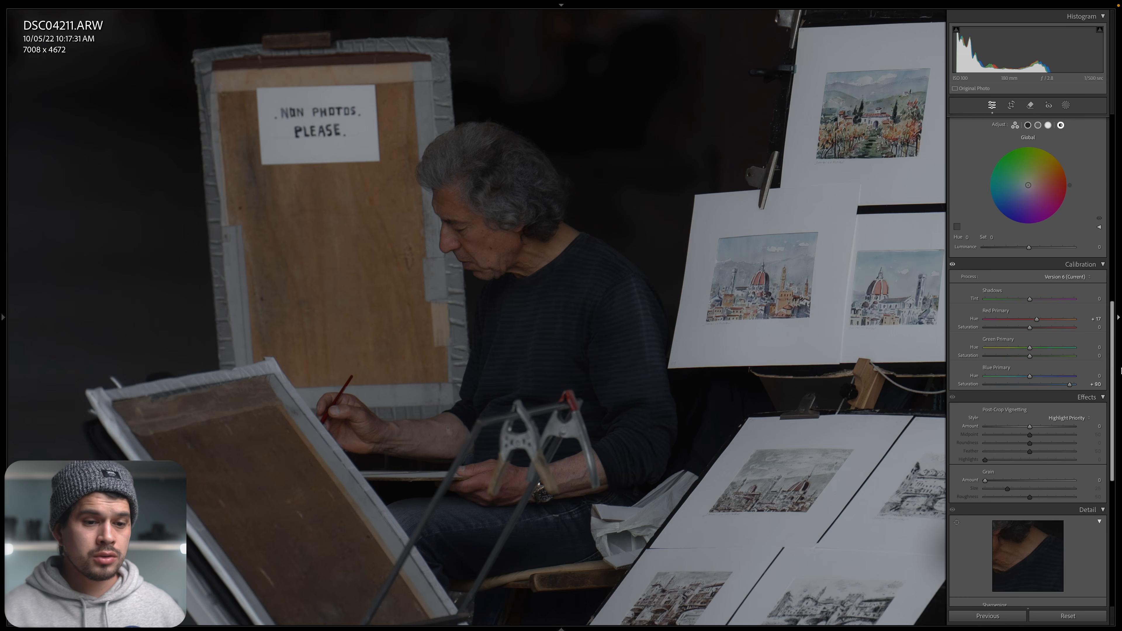
Step: Try a brighter Orange luminance in the colour mixer, reset it, and shift the Orange hue to about -8
scroll(1114, 376, up, 10)
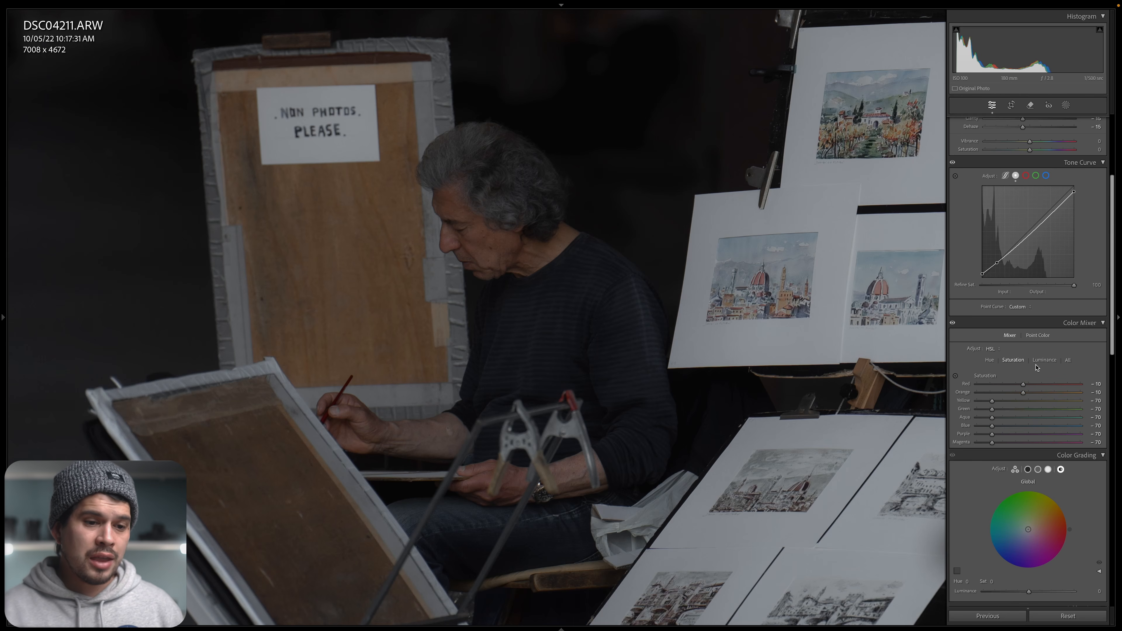
click(1043, 361)
drag(1028, 393, 1044, 396)
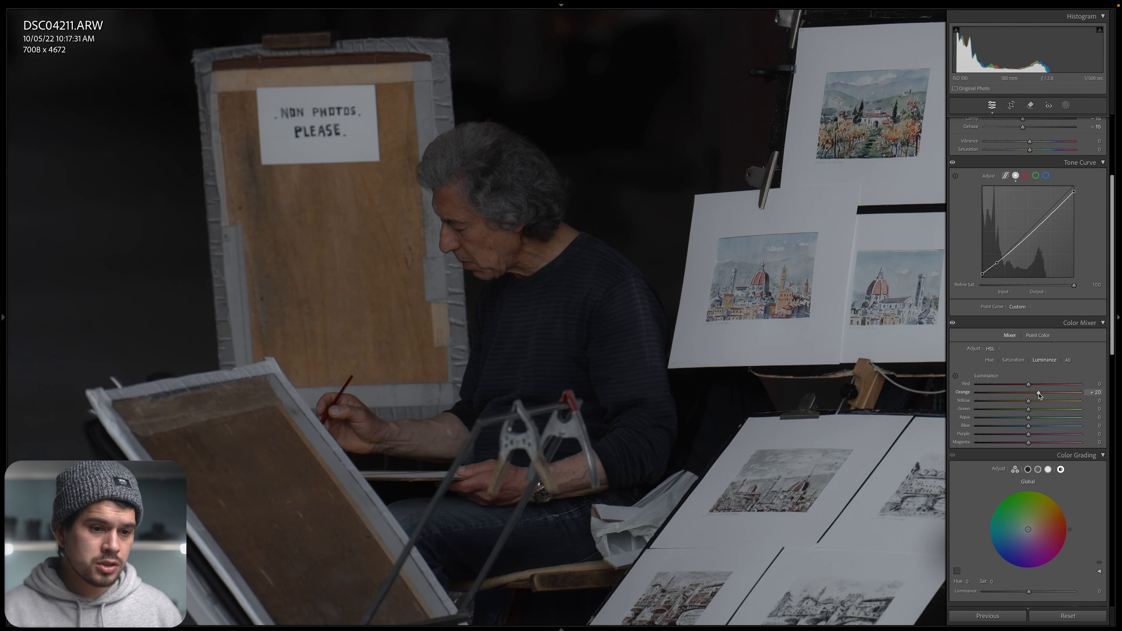
double_click(963, 393)
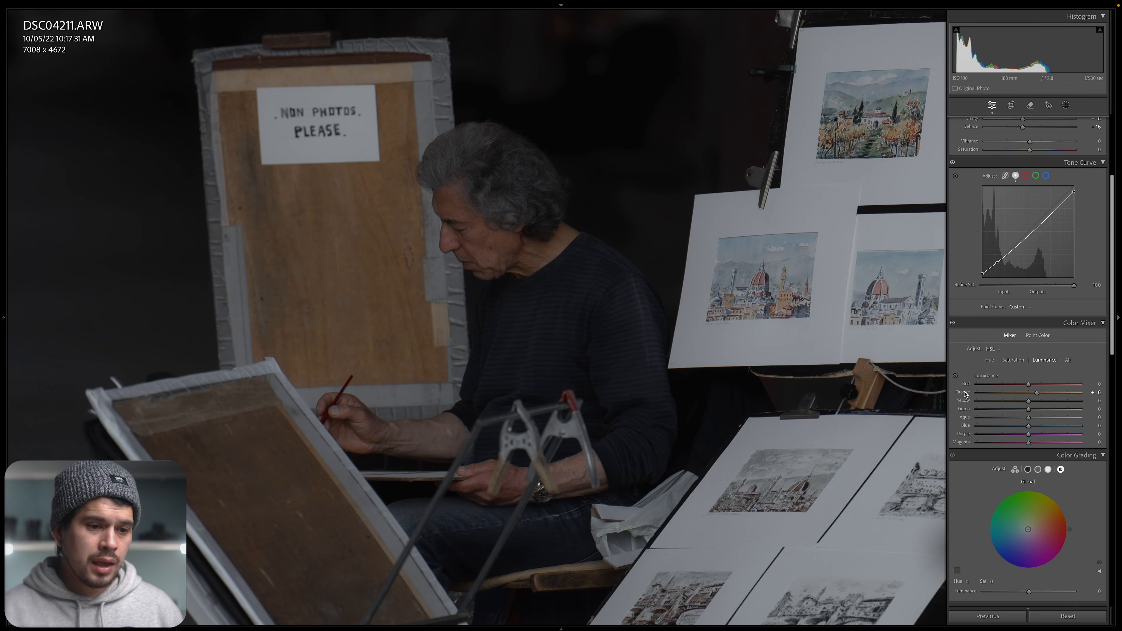
click(990, 361)
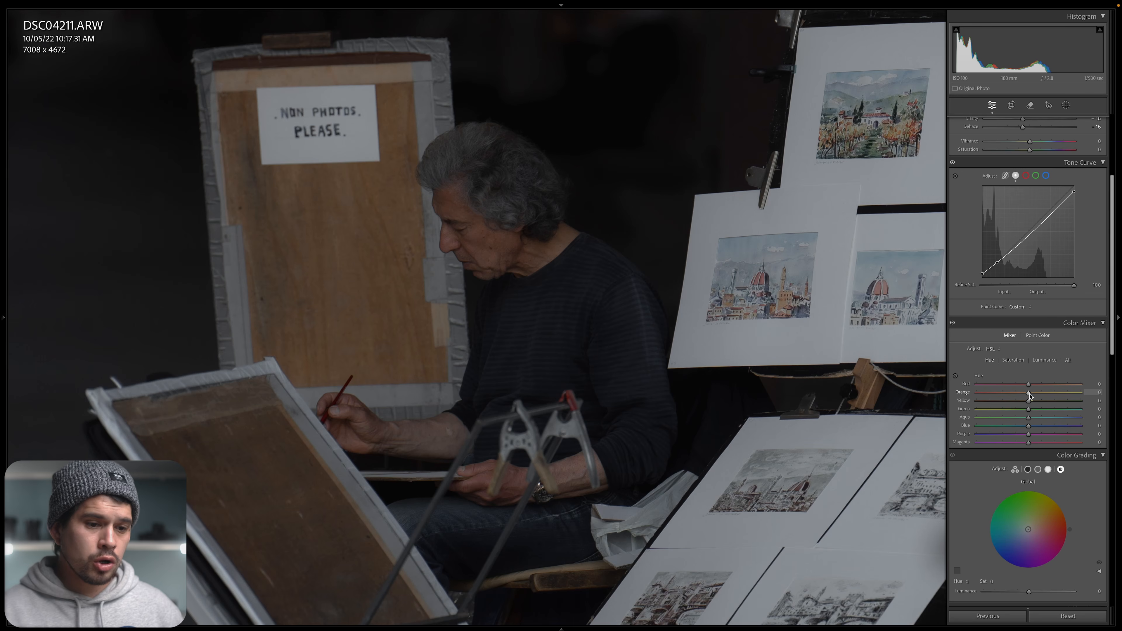
mouse_move(1030, 395)
mouse_down()
mouse_move(1088, 398)
mouse_move(1026, 401)
mouse_up()
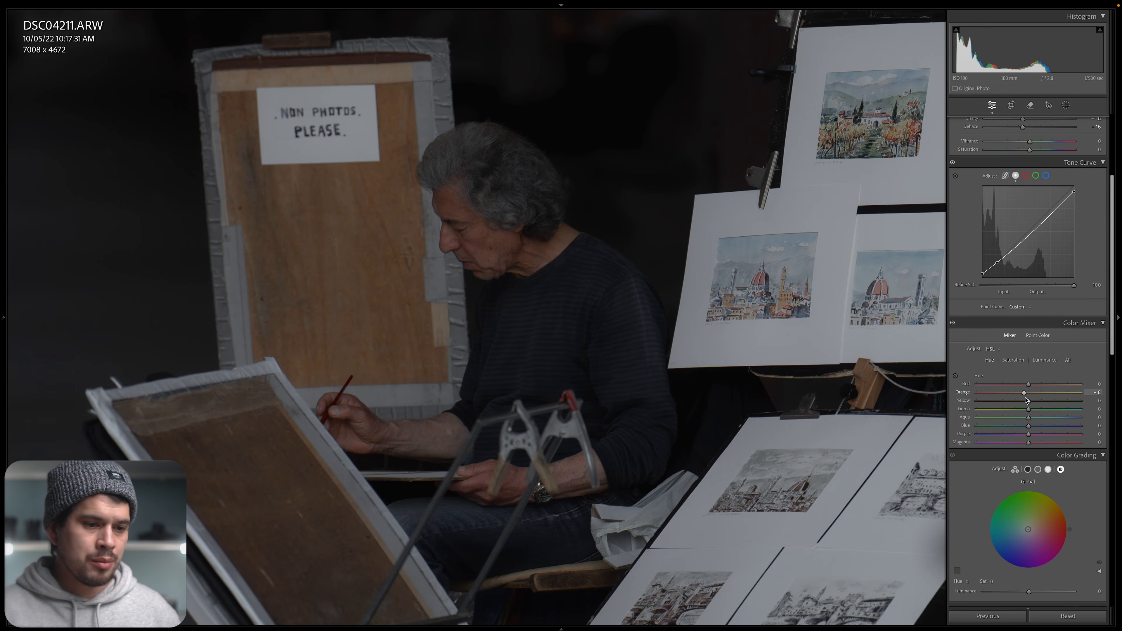
Step: Recheck the Orange hue and try shifting the Red hue in the colour mixer
mouse_move(1026, 400)
mouse_down()
mouse_move(1017, 401)
mouse_move(1026, 400)
mouse_up()
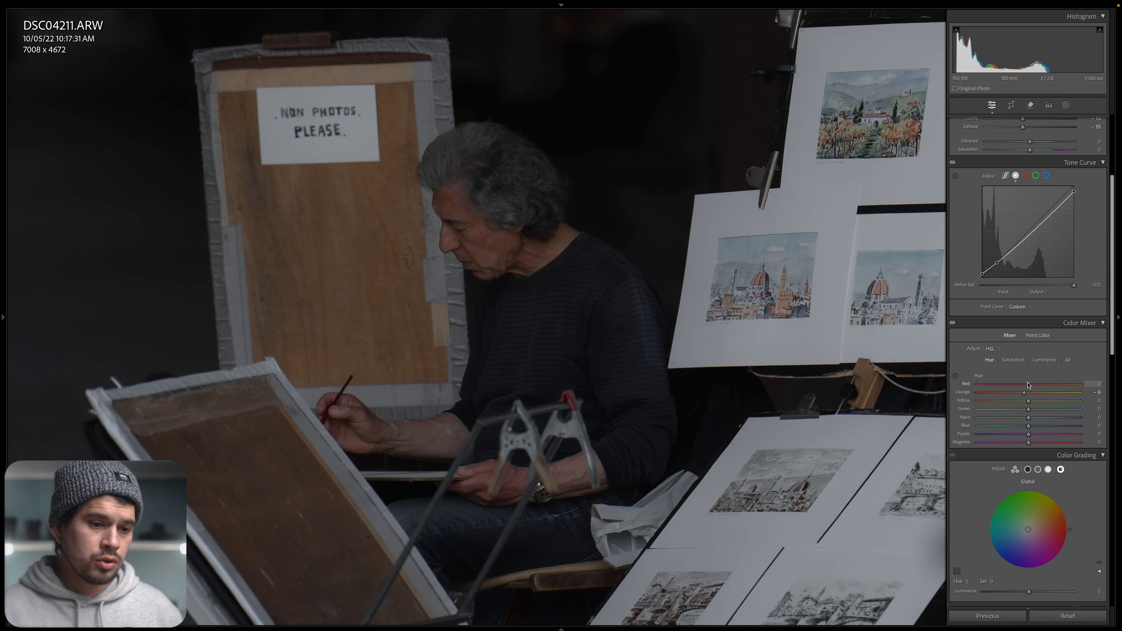
drag(987, 387, 1034, 388)
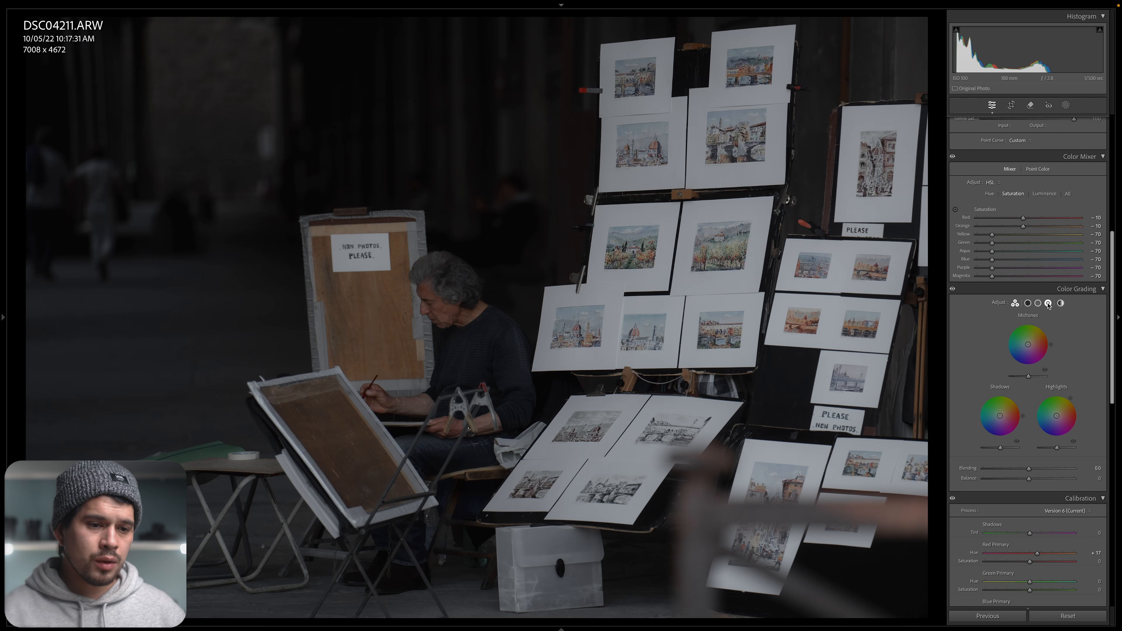
Step: Tint the highlights in colour grading with hue 50 and saturation 10
click(1045, 303)
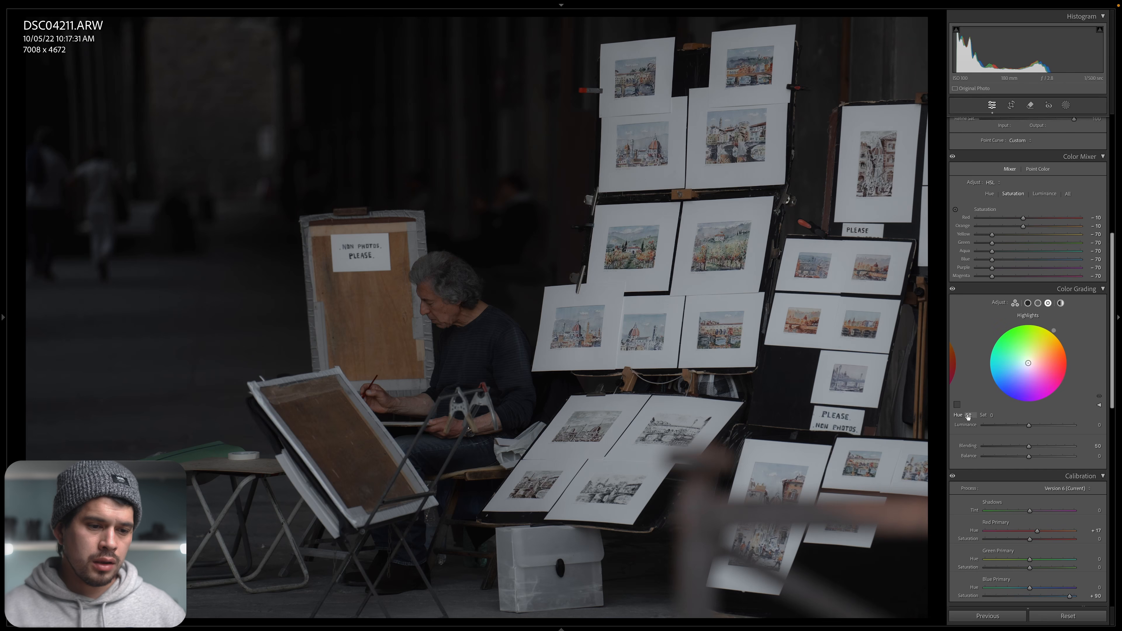
drag(968, 417, 971, 417)
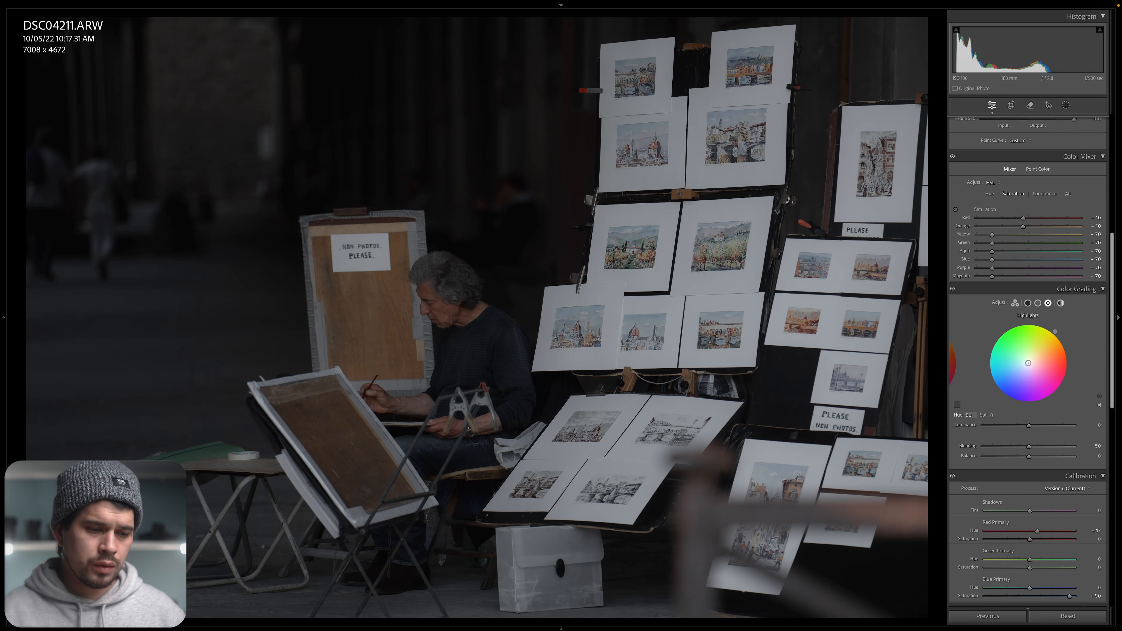
drag(992, 417, 1036, 417)
click(995, 416)
text(10)
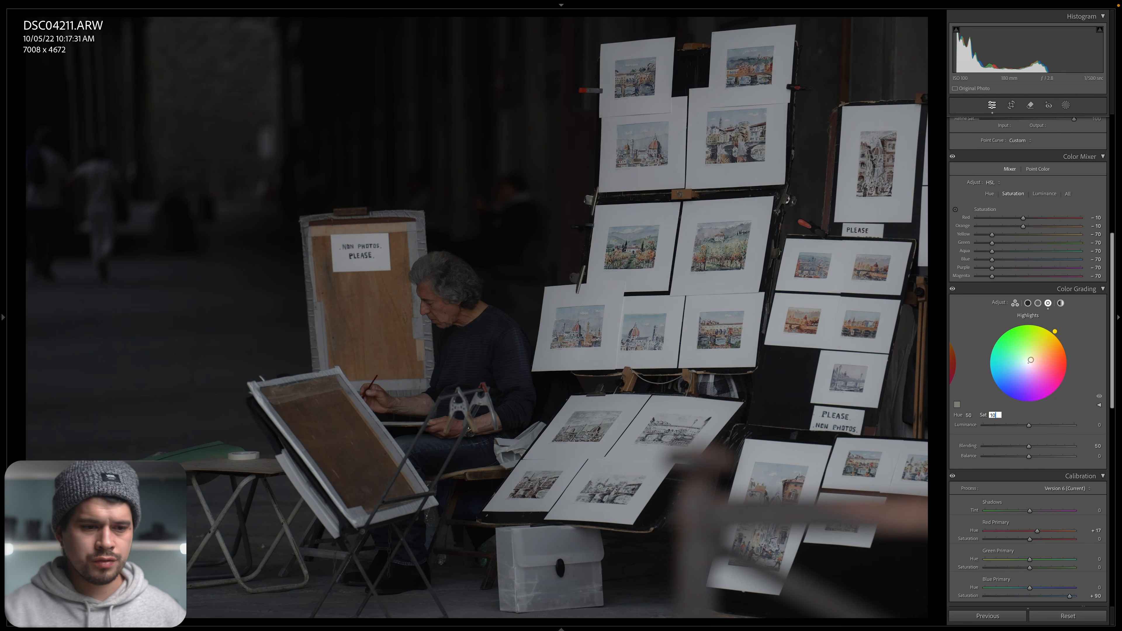
key(Return)
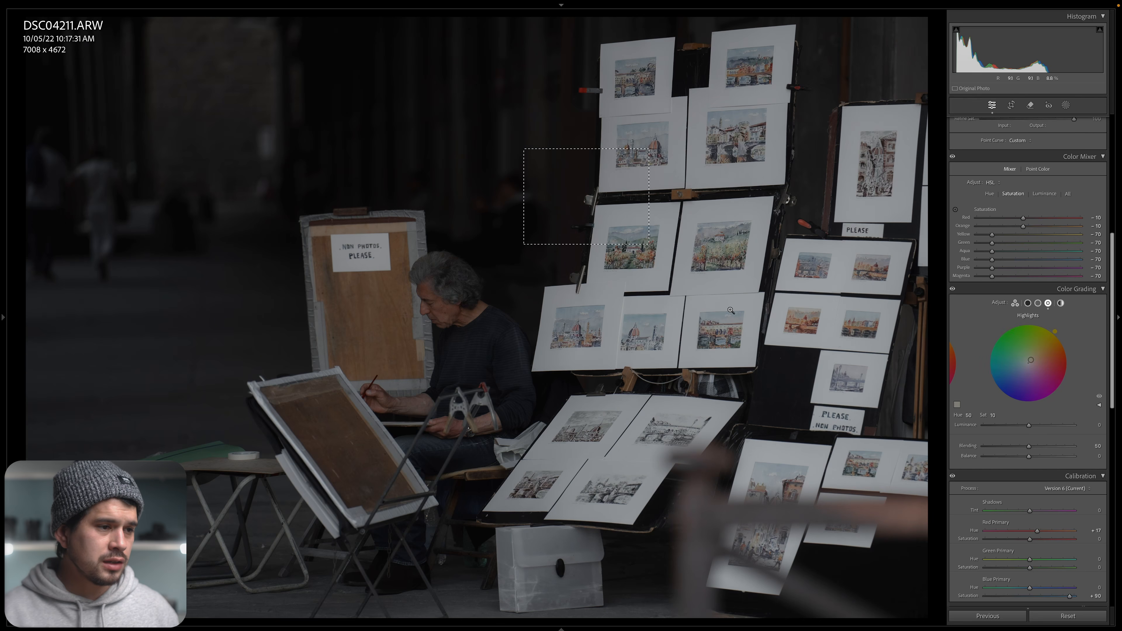
Step: Inspect the paintings up close and compare the street artist photo before and after the edit side by side
click(724, 239)
drag(484, 148, 778, 371)
drag(596, 320, 678, 458)
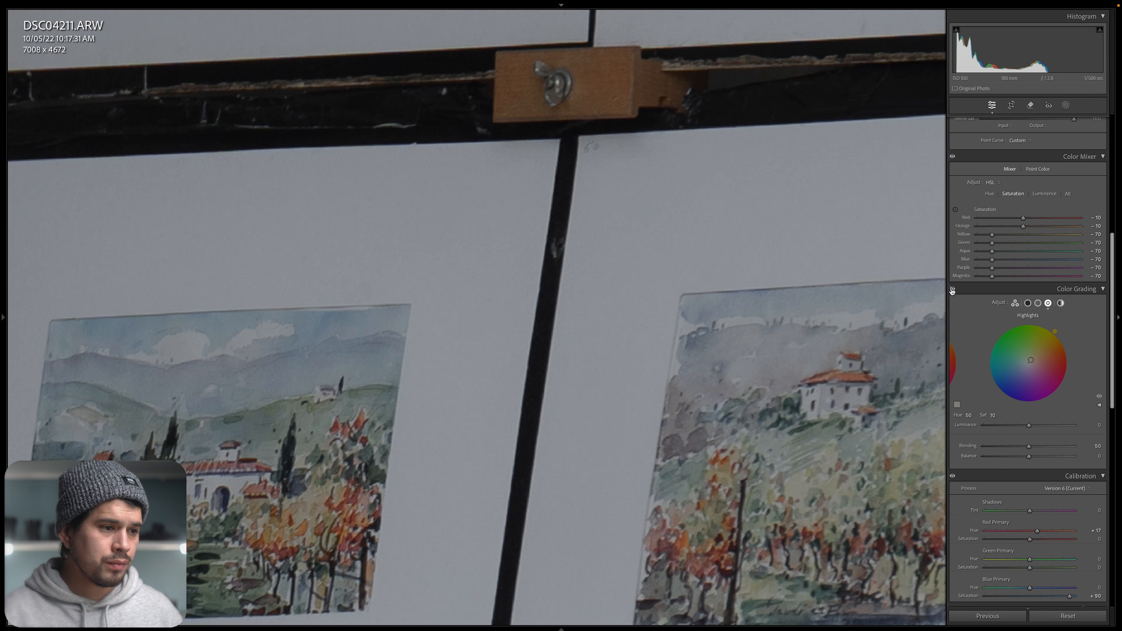
click(694, 352)
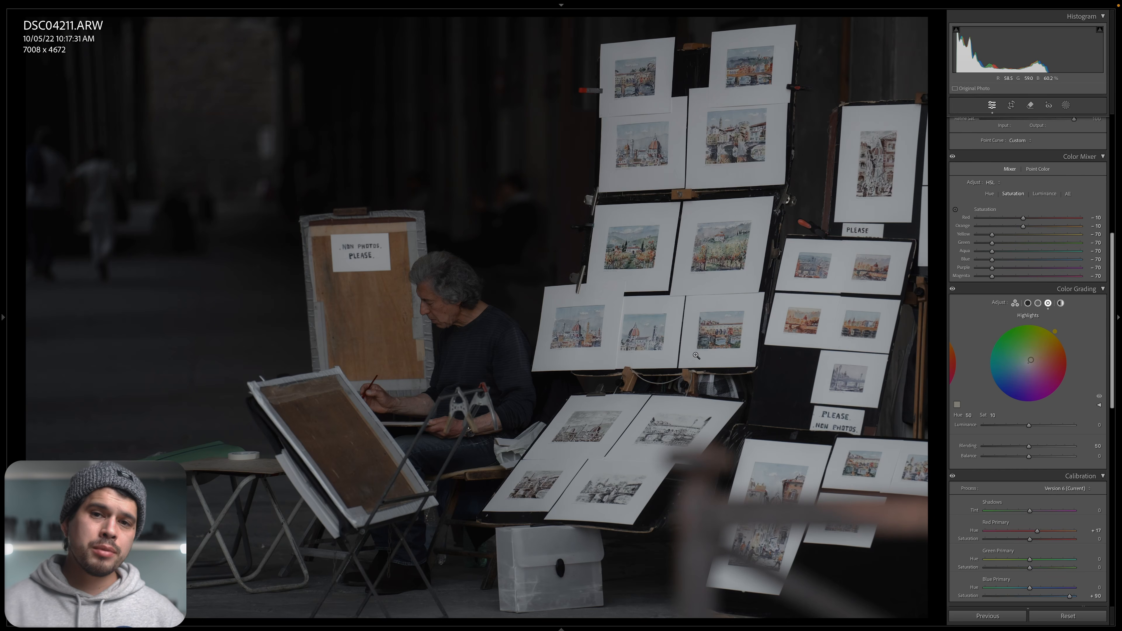
key(Tab)
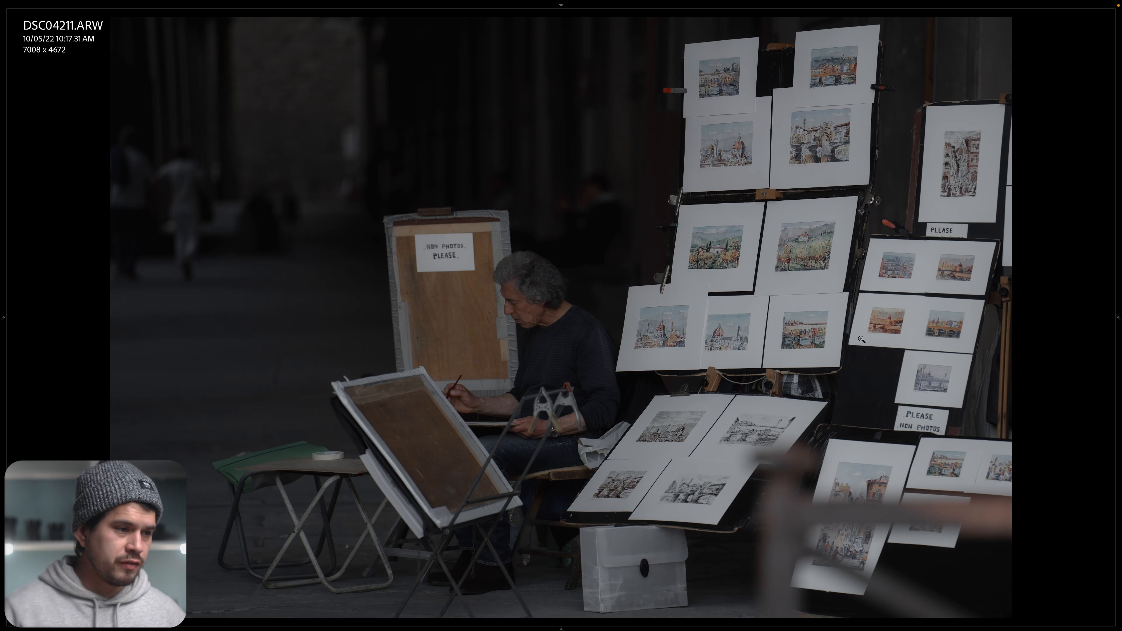
key(y)
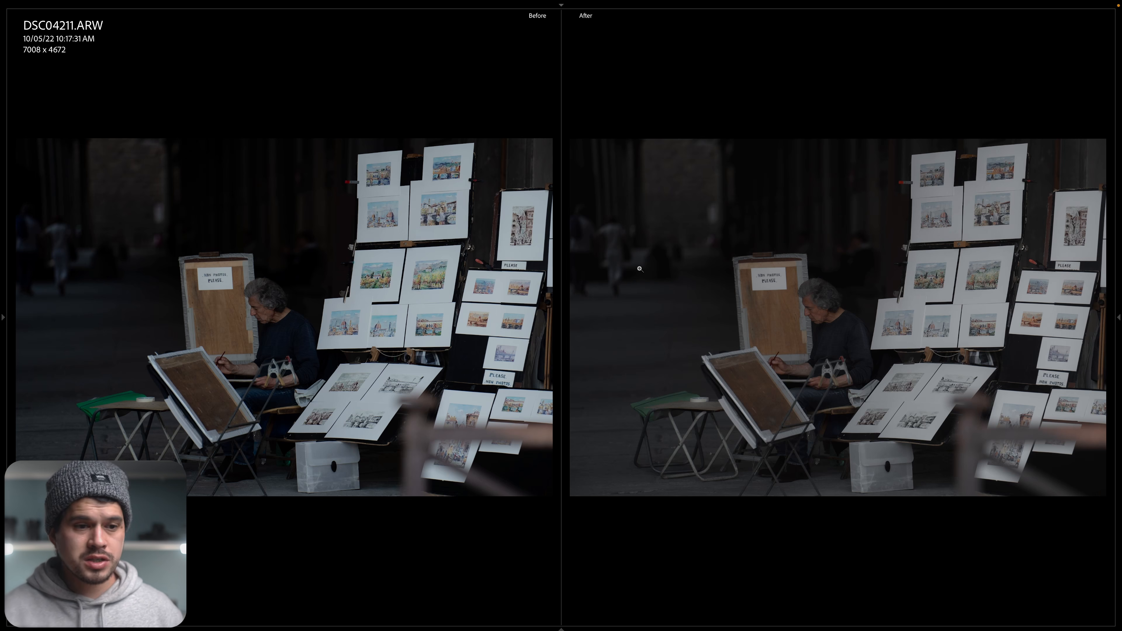
Step: Try a lower Shadows value in the basic tone settings and undo the change
click(1119, 318)
scroll(1013, 337, up, 5)
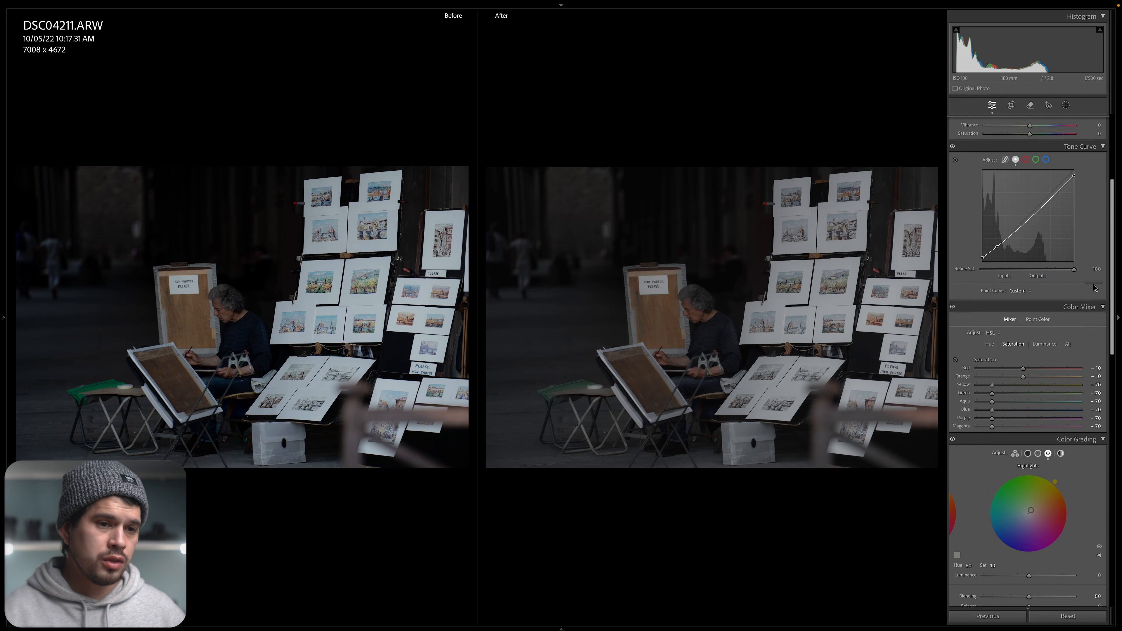
scroll(1025, 266, up, 3)
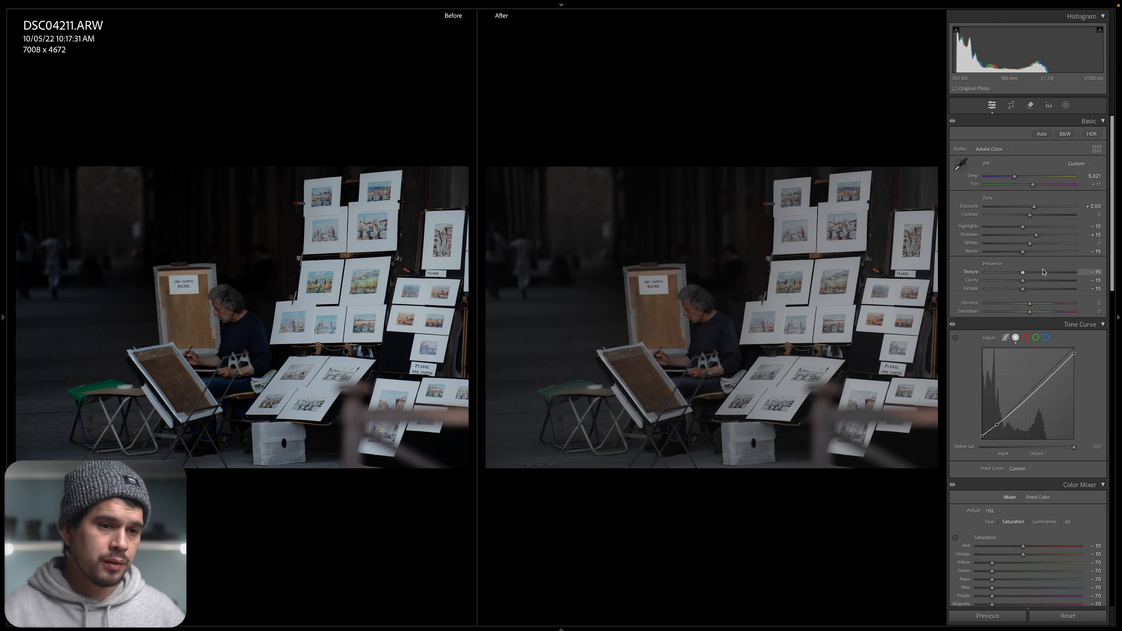
drag(1036, 234, 1012, 238)
key(ctrl+z)
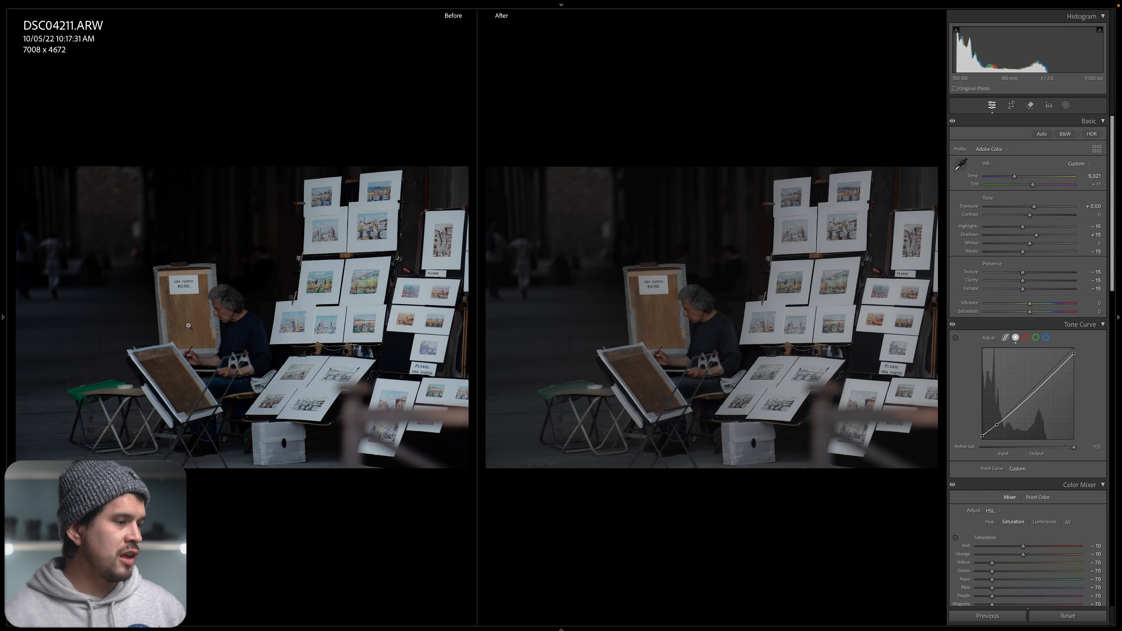
Step: Start creating a new develop preset from the current photo's settings
mouse_move(1, 323)
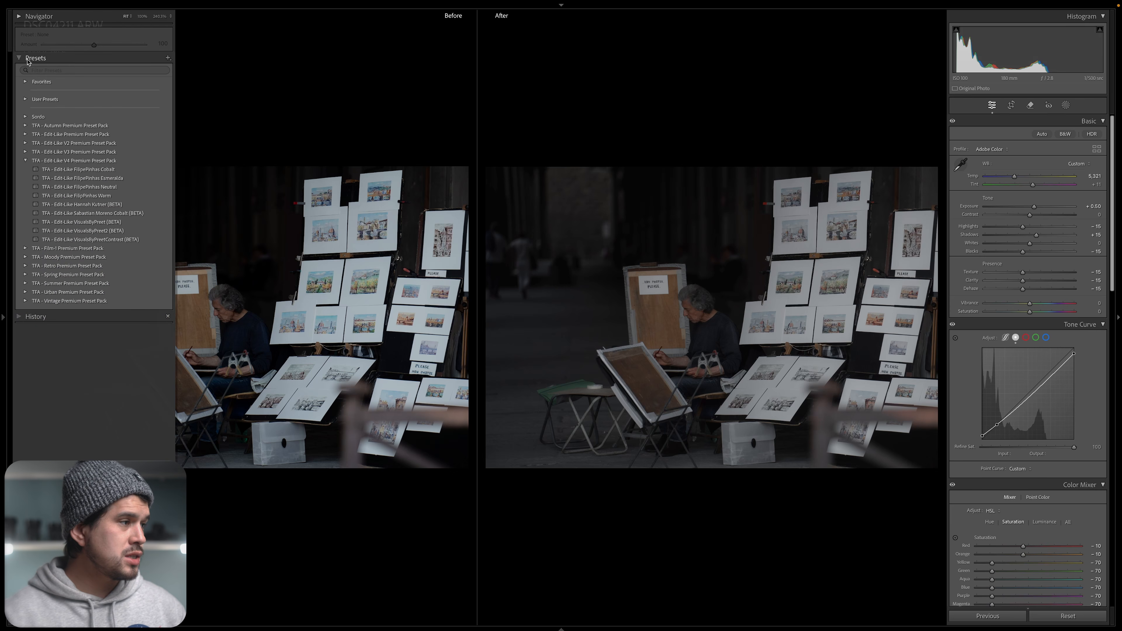
click(167, 58)
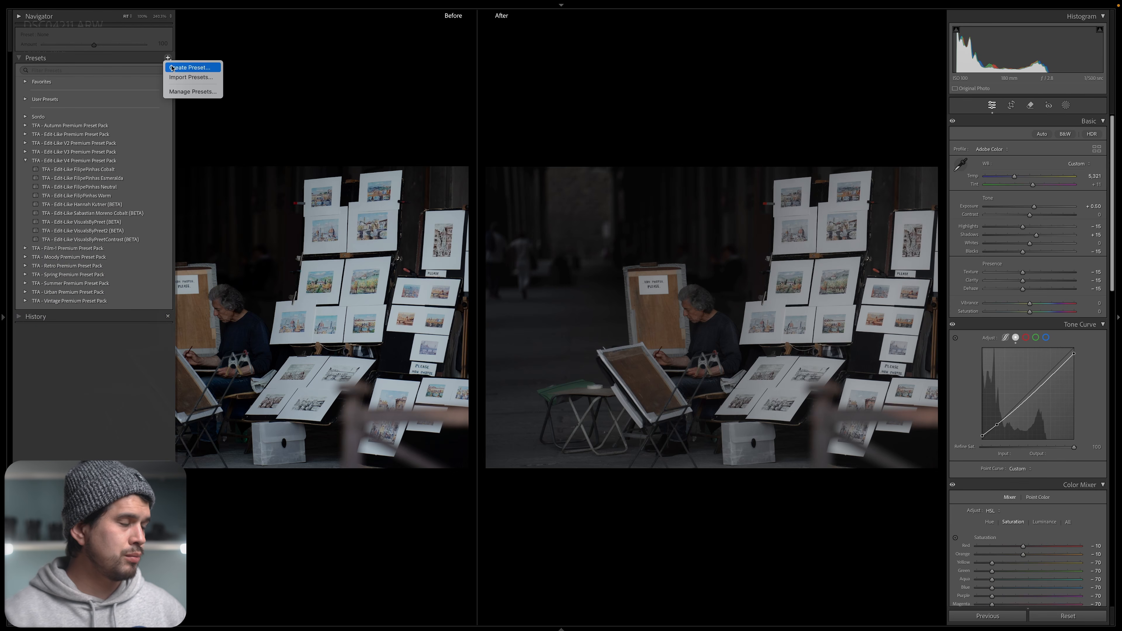
click(189, 67)
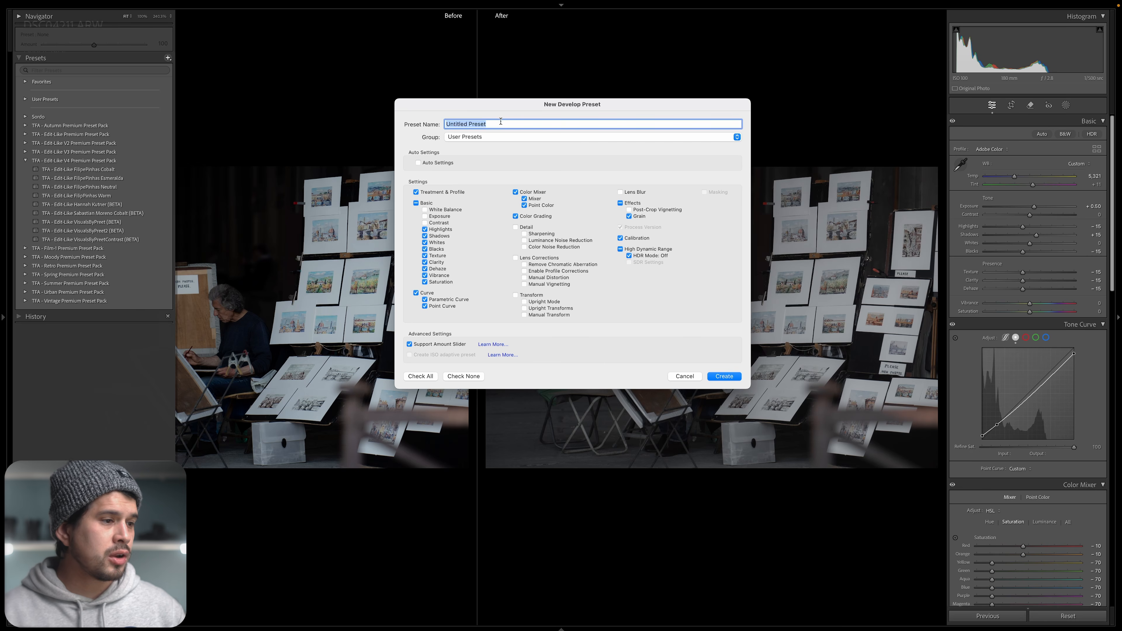
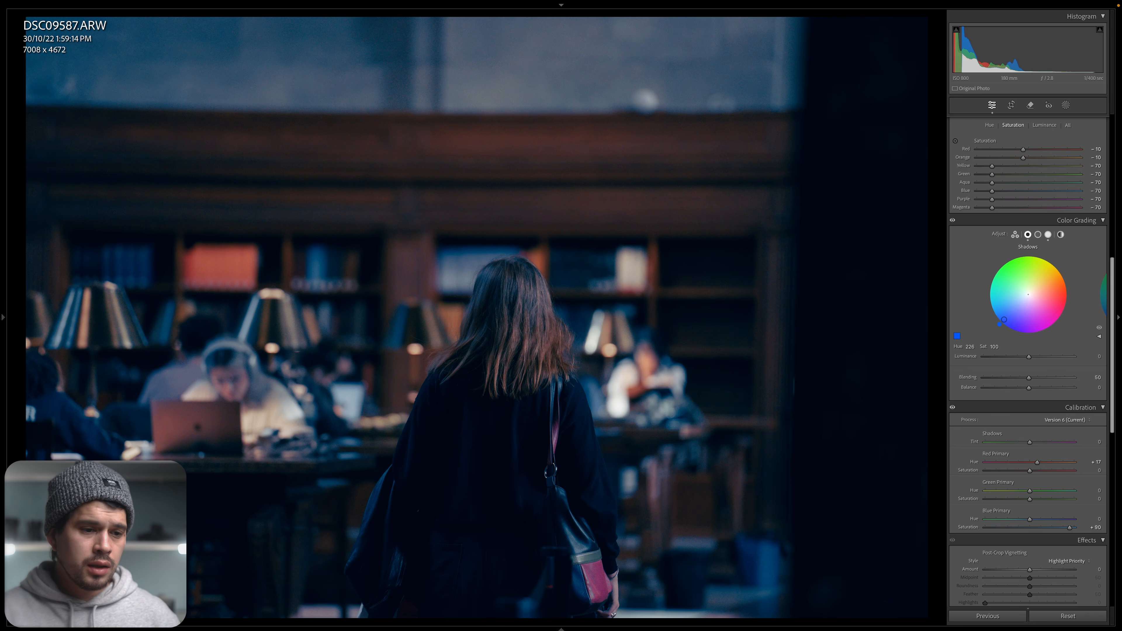
Step: Tint the library photo's shadows with hue 220 and saturation 40, and compare with and without the tint
drag(1003, 319, 1002, 317)
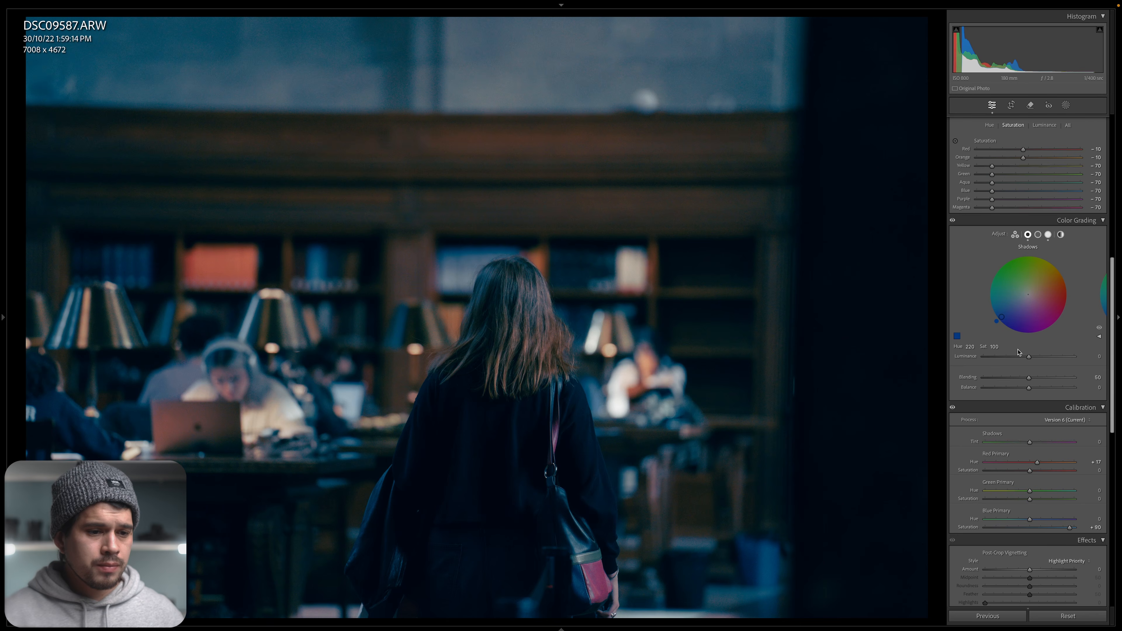
click(996, 347)
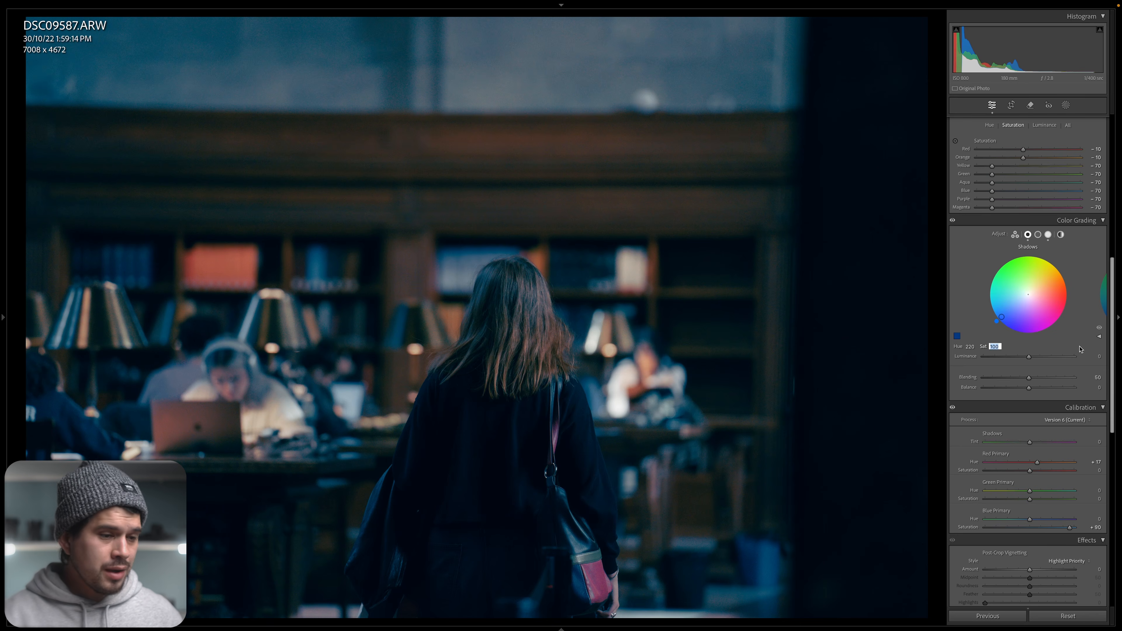
text(40)
key(Return)
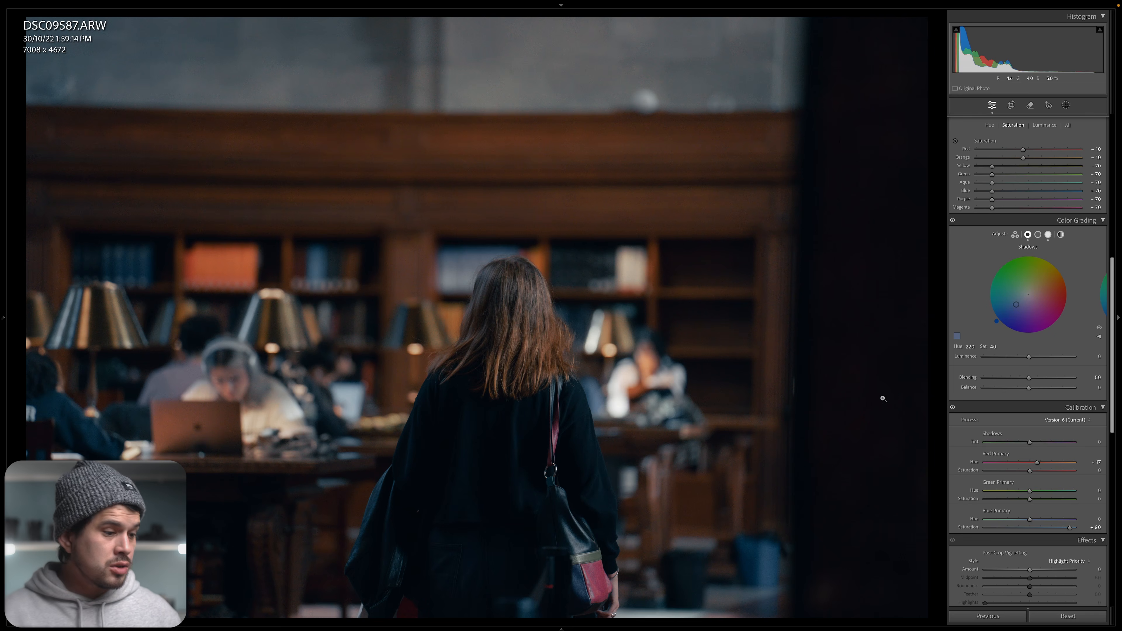
click(1100, 329)
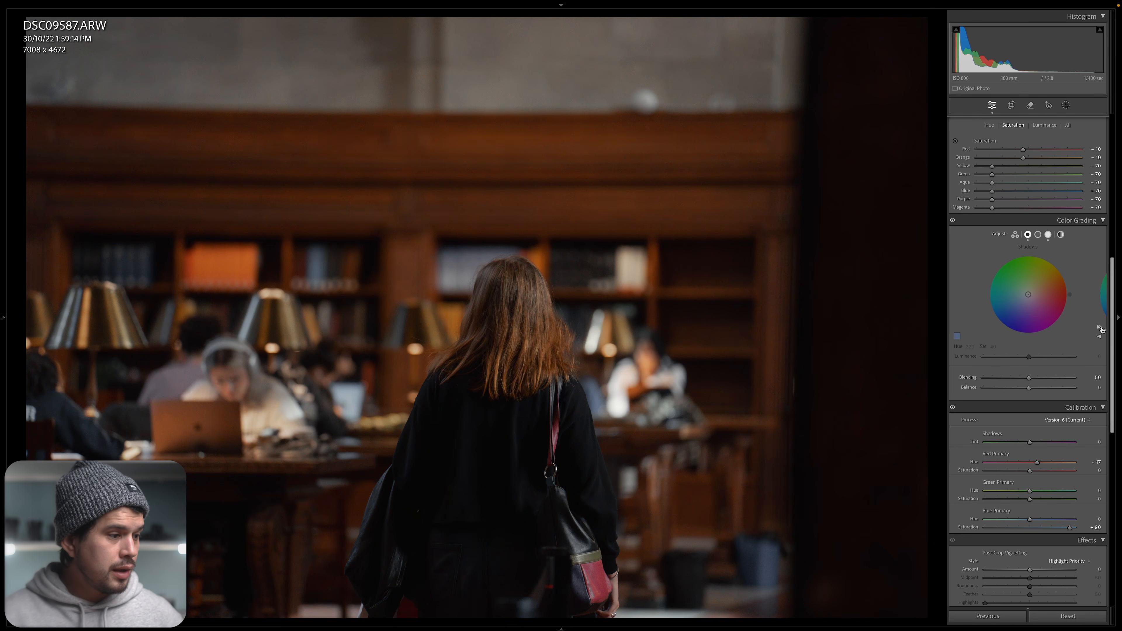
click(1100, 329)
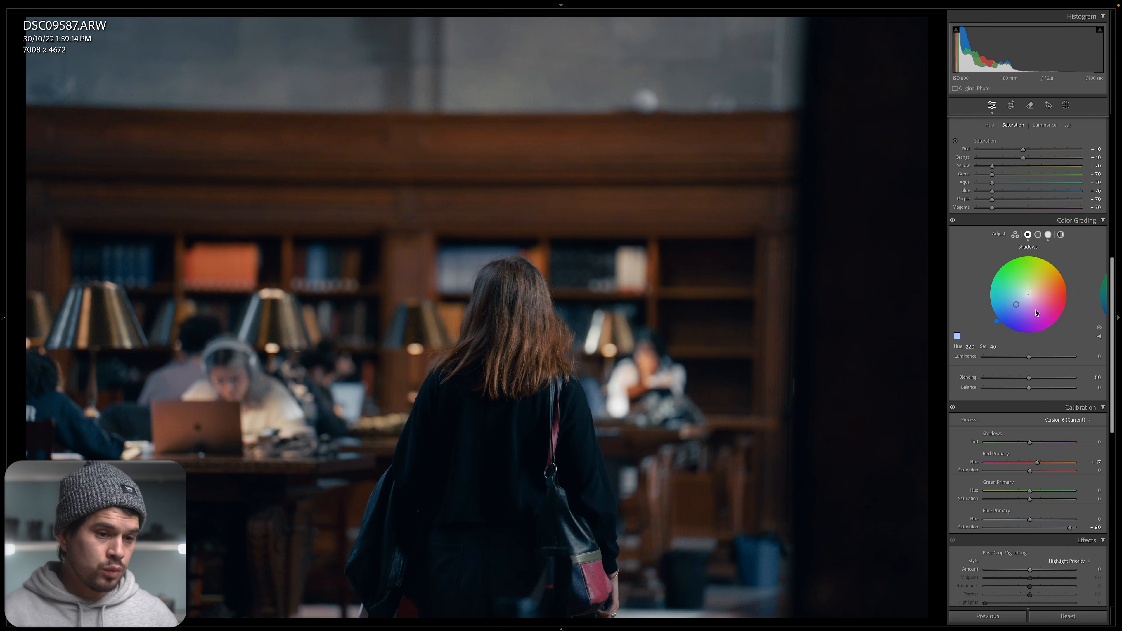
Step: Try a shadow tint saturation of 100 in colour grading and undo it
drag(995, 347, 1042, 347)
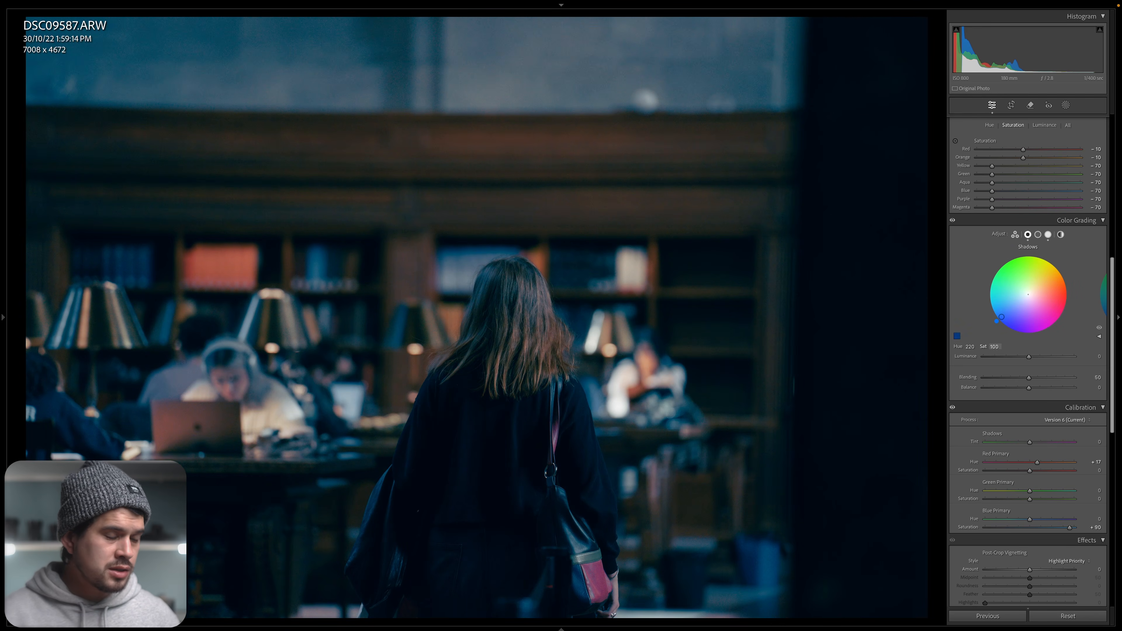
key(ctrl+z)
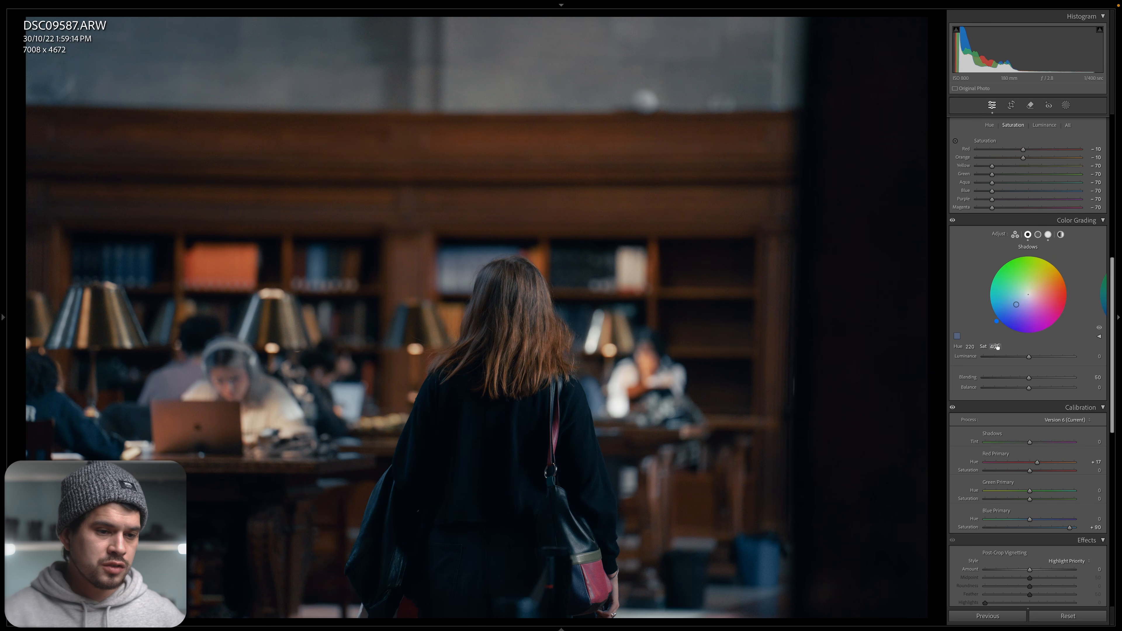
click(1051, 237)
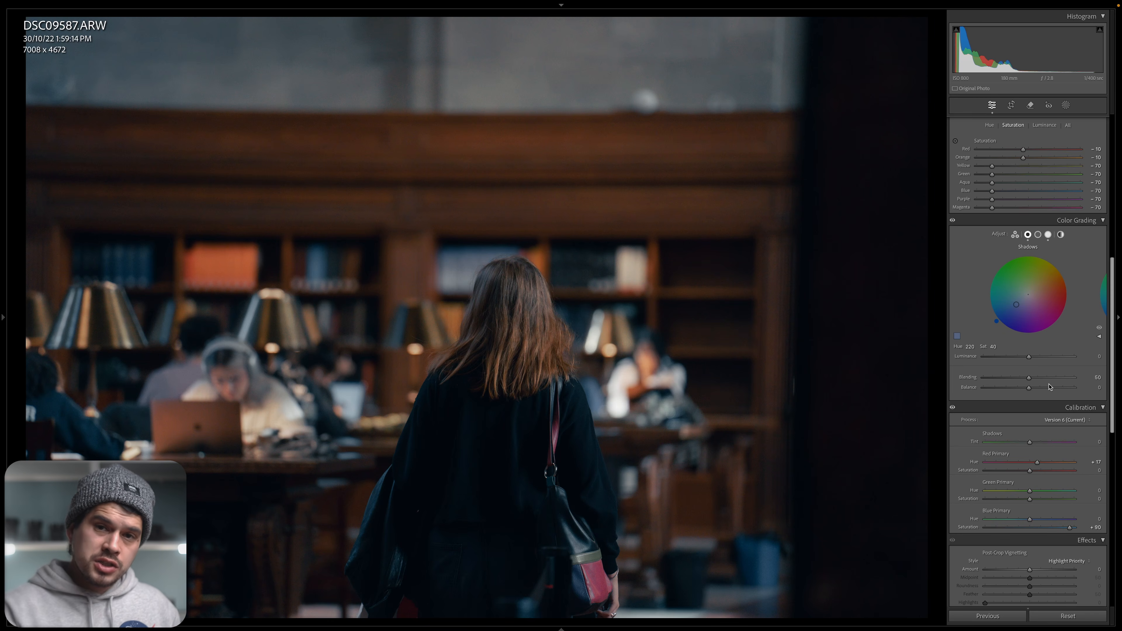
Step: Test the colour grading Blending at 0 and 100, and leave it at 0
drag(1030, 378, 989, 382)
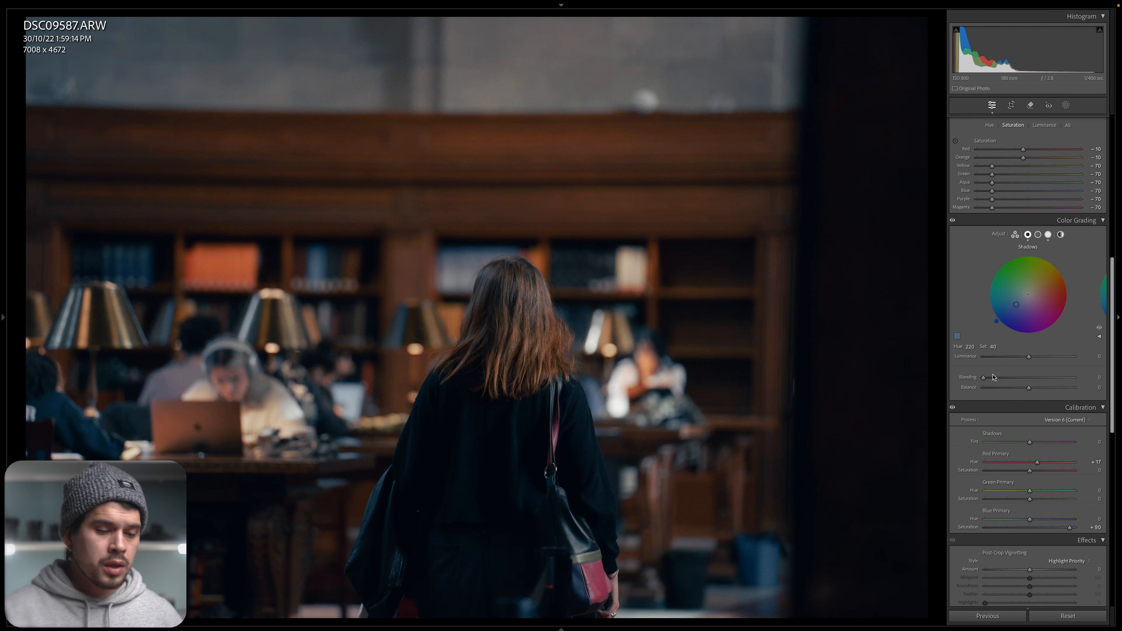
drag(994, 378, 1083, 386)
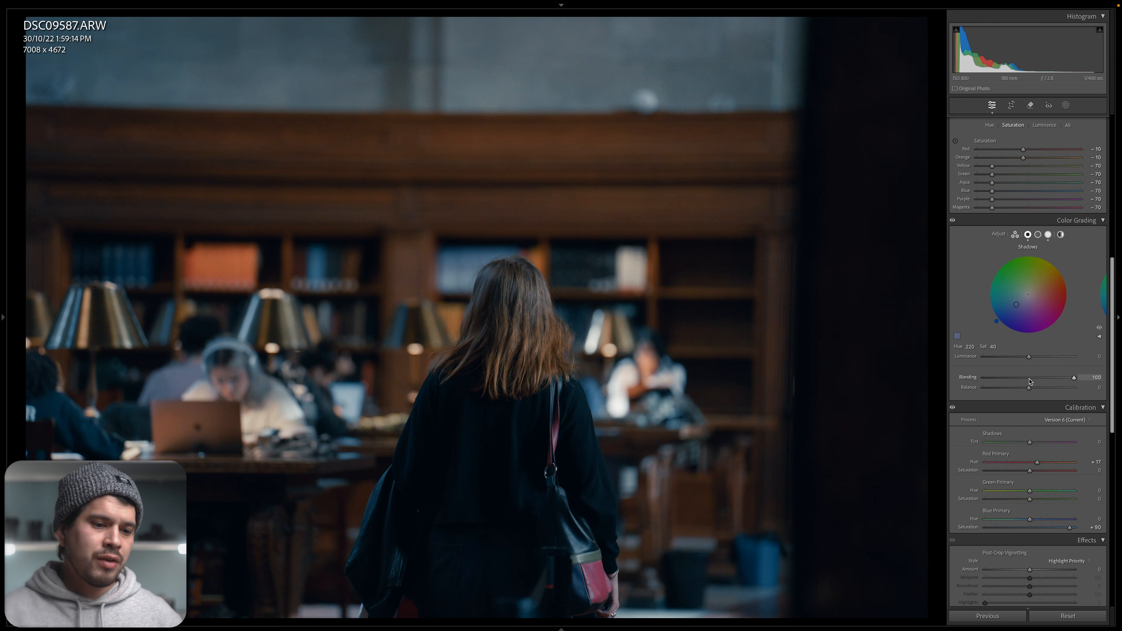
drag(1030, 379, 963, 385)
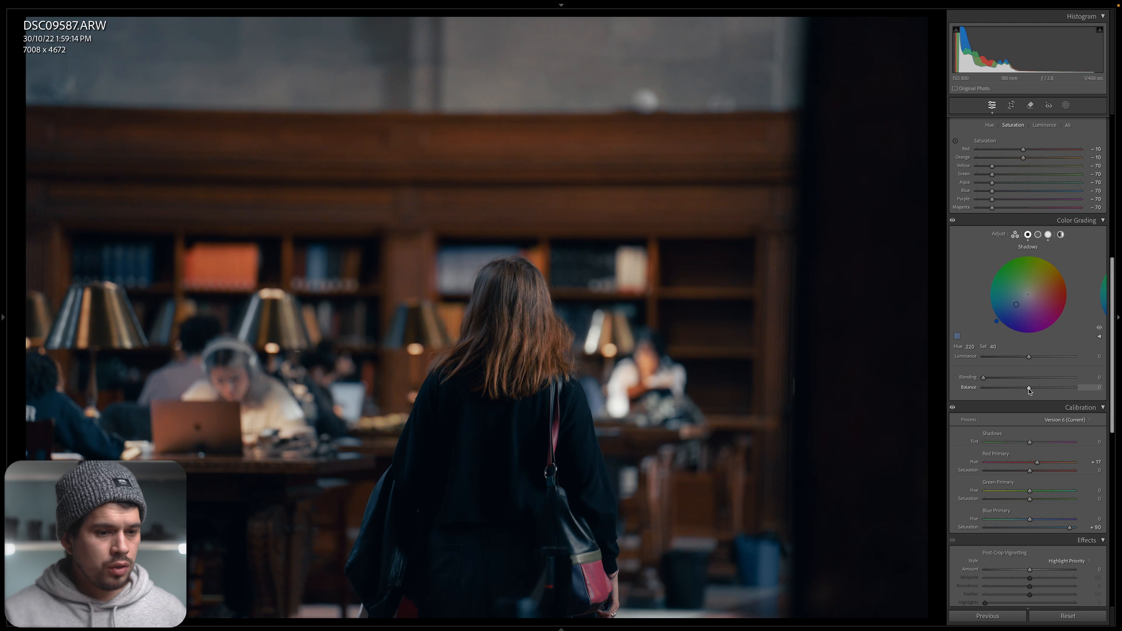
Step: Try a colour grading Balance of -100, reset it, and raise the Balance to about +55
drag(1029, 389, 975, 393)
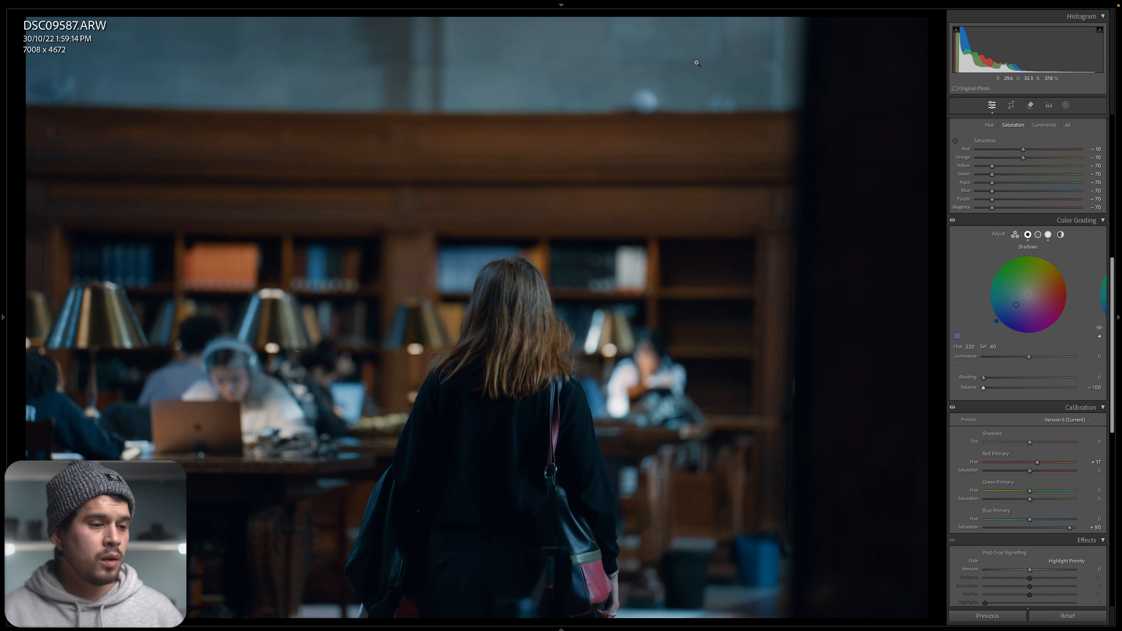
double_click(970, 388)
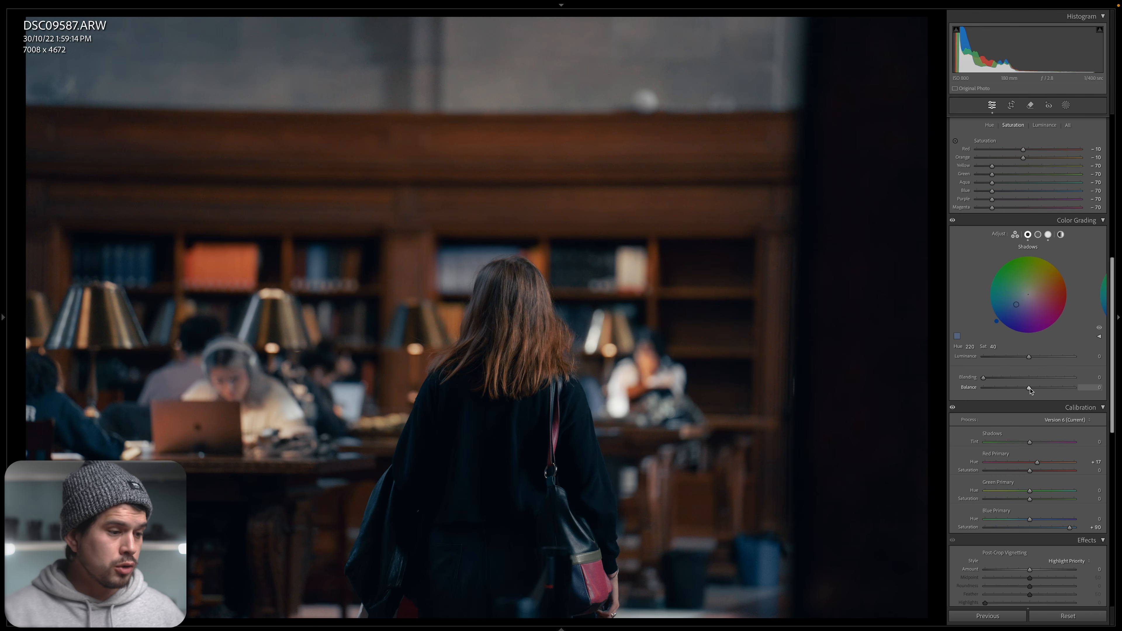
drag(1030, 389, 1055, 392)
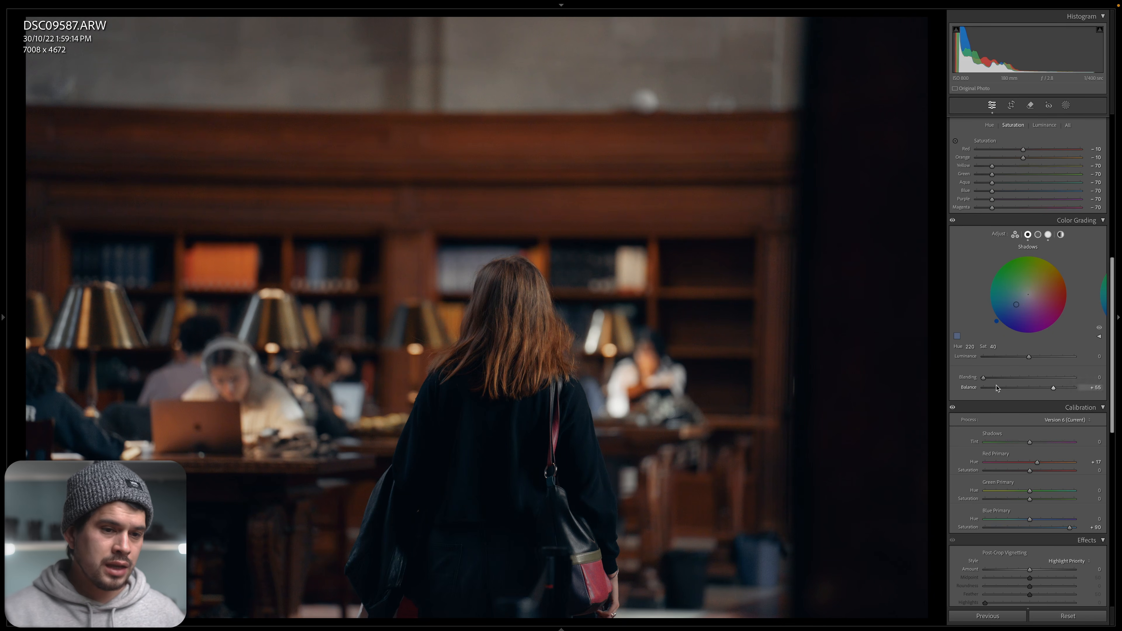
Step: Compare the woman's hair and dark clothing up close with and without the shadow tint
drag(343, 253, 618, 510)
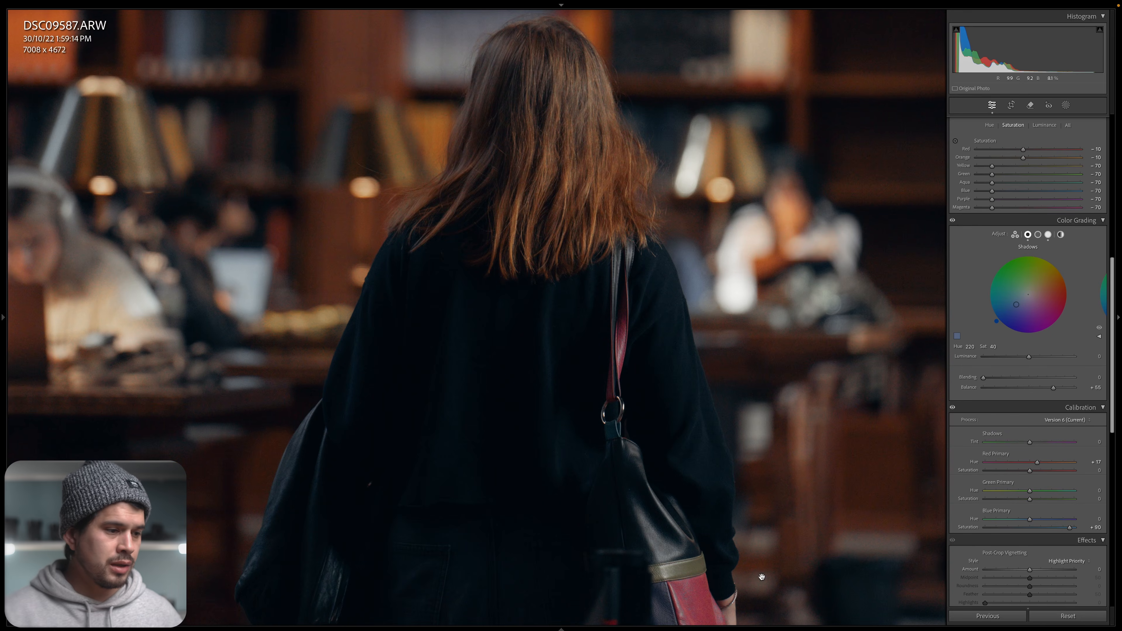
click(1100, 329)
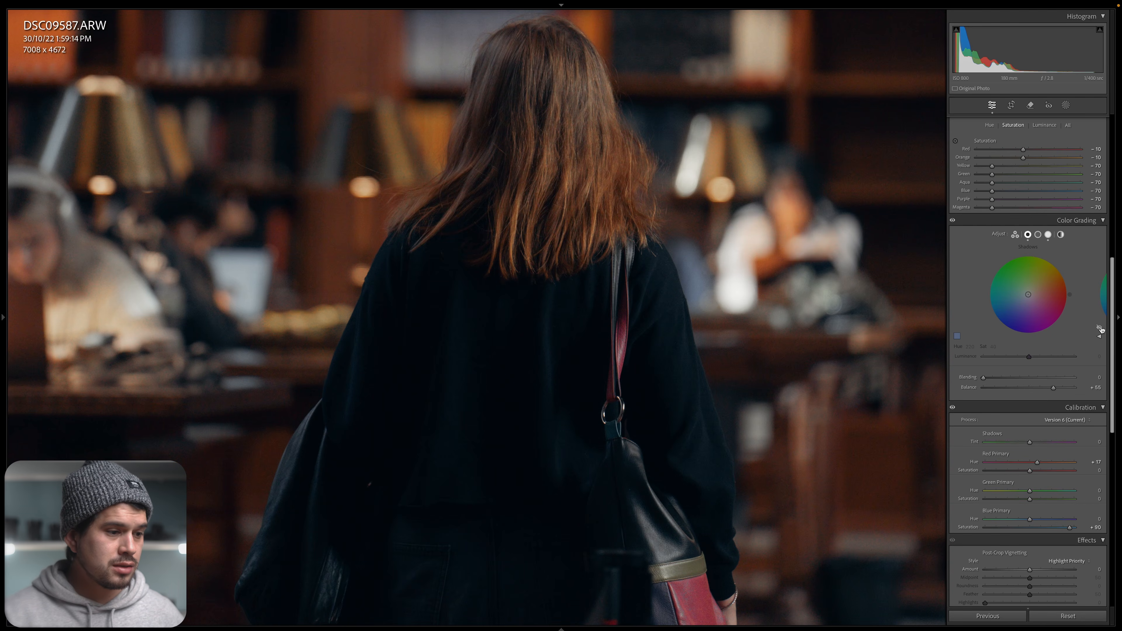
click(1100, 329)
click(1099, 329)
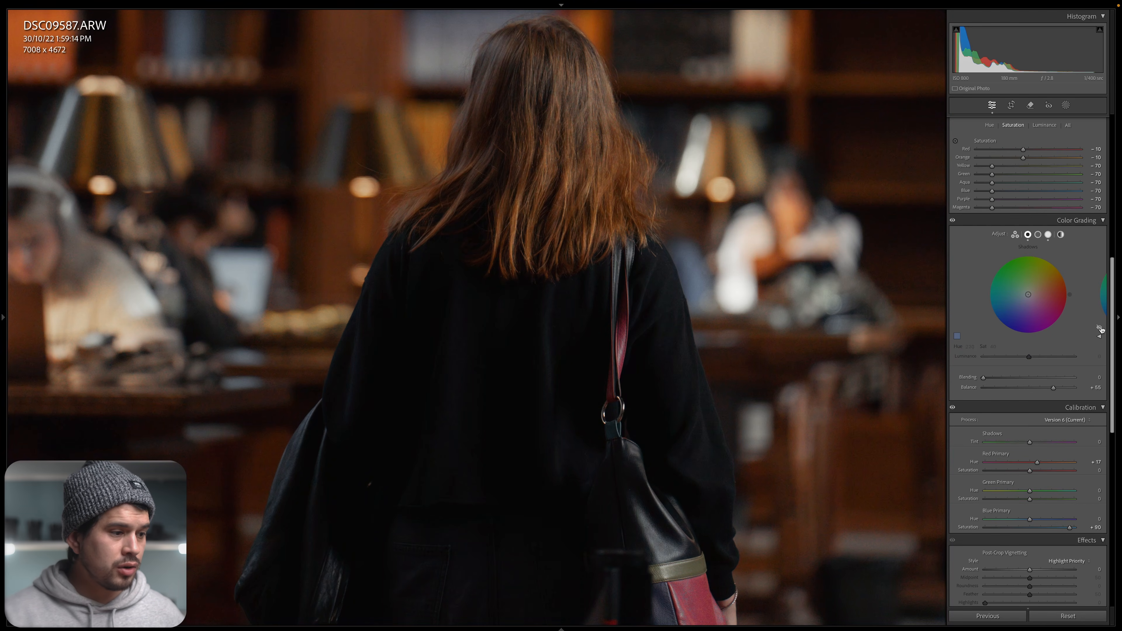
click(1100, 329)
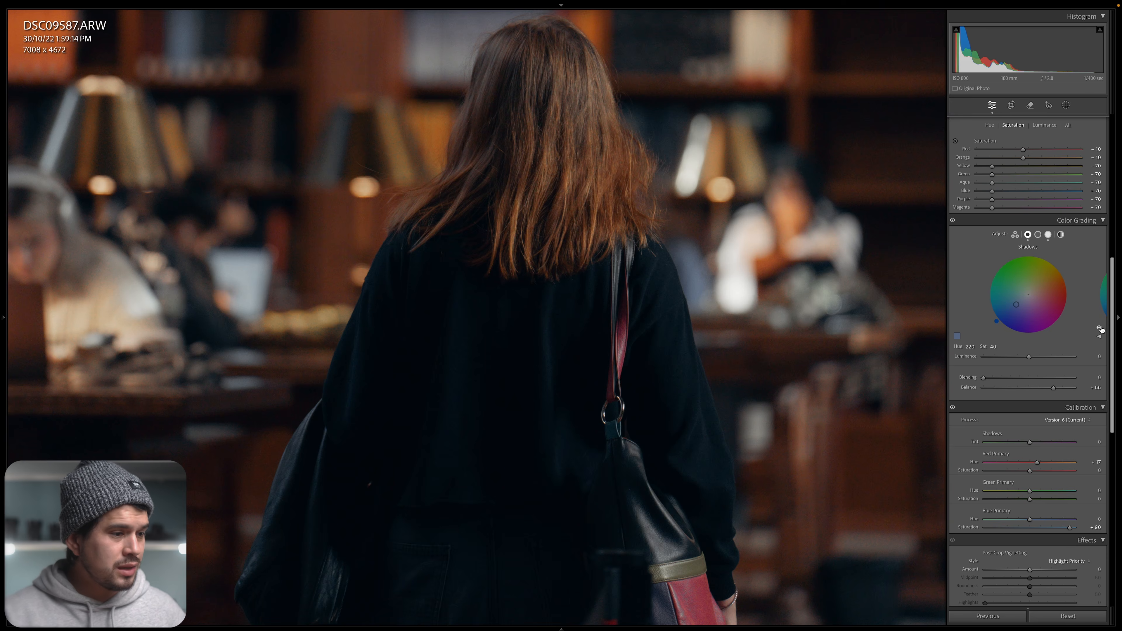
Step: Switch the colour grading off and back on to recheck its effect on the woman's clothing
click(1100, 329)
click(1100, 329)
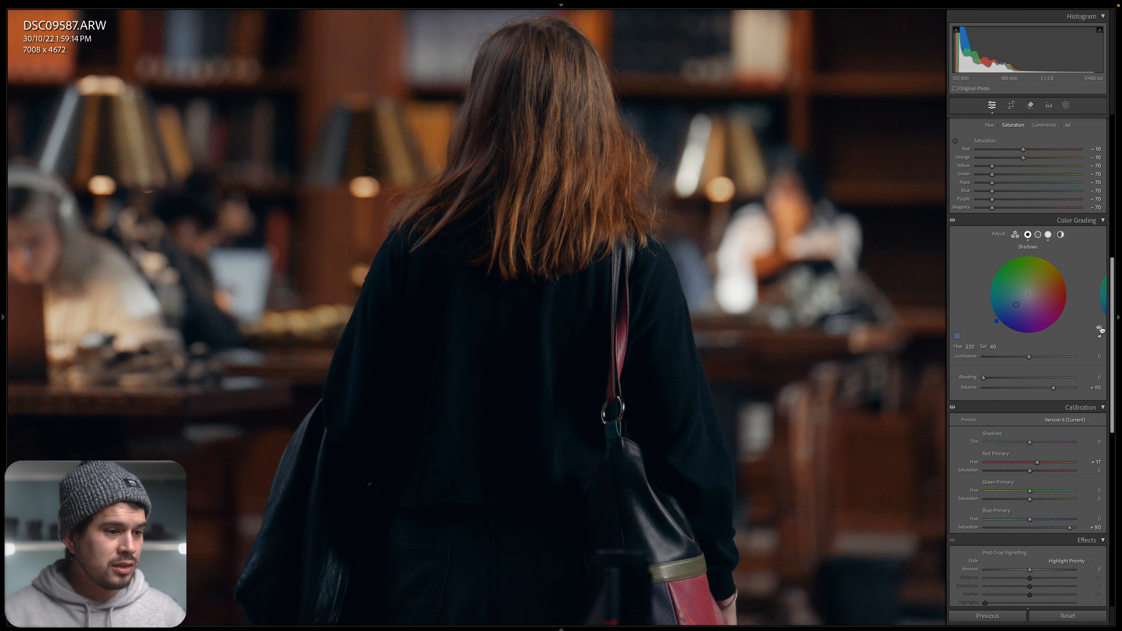
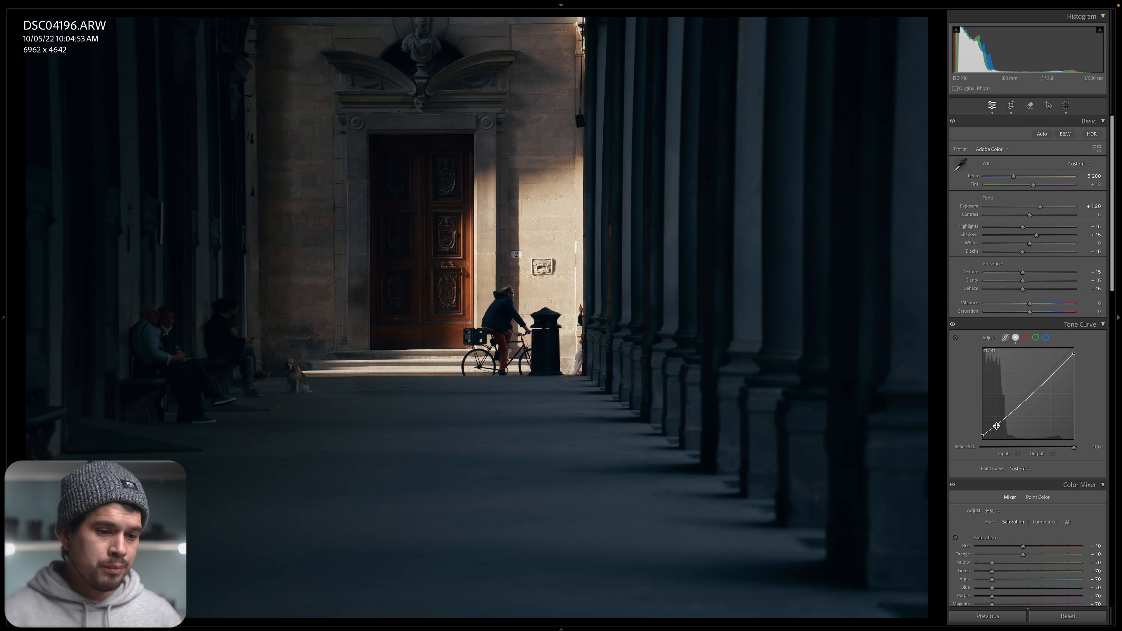
Step: Try lowering the shadow point of the tone curve on the cyclist photo and undo it
drag(998, 425, 999, 428)
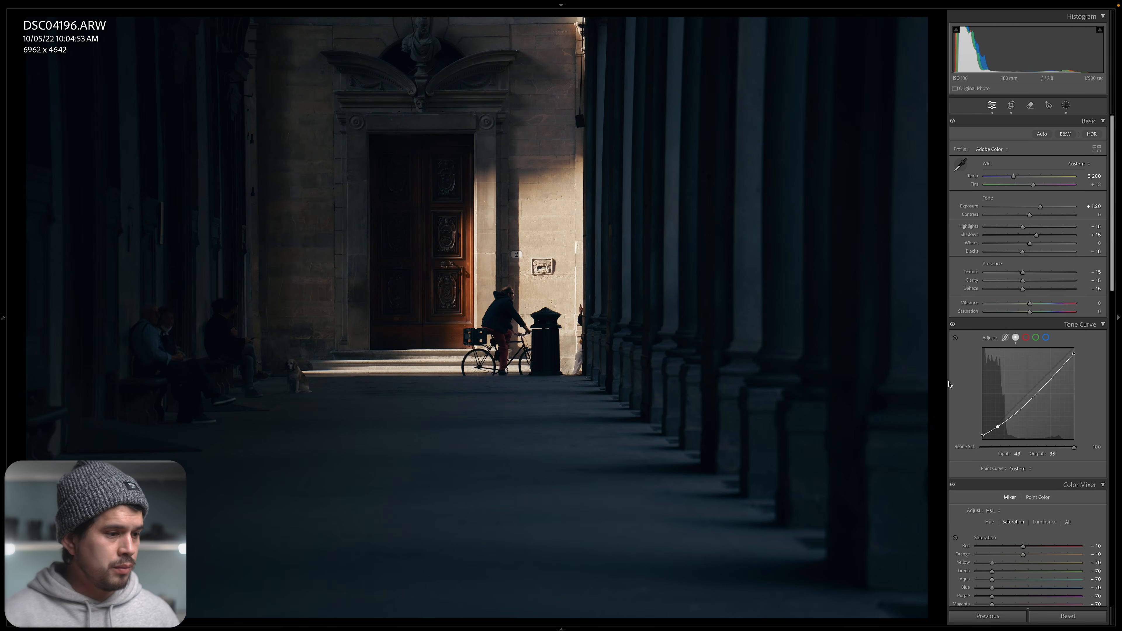
key(ctrl+z)
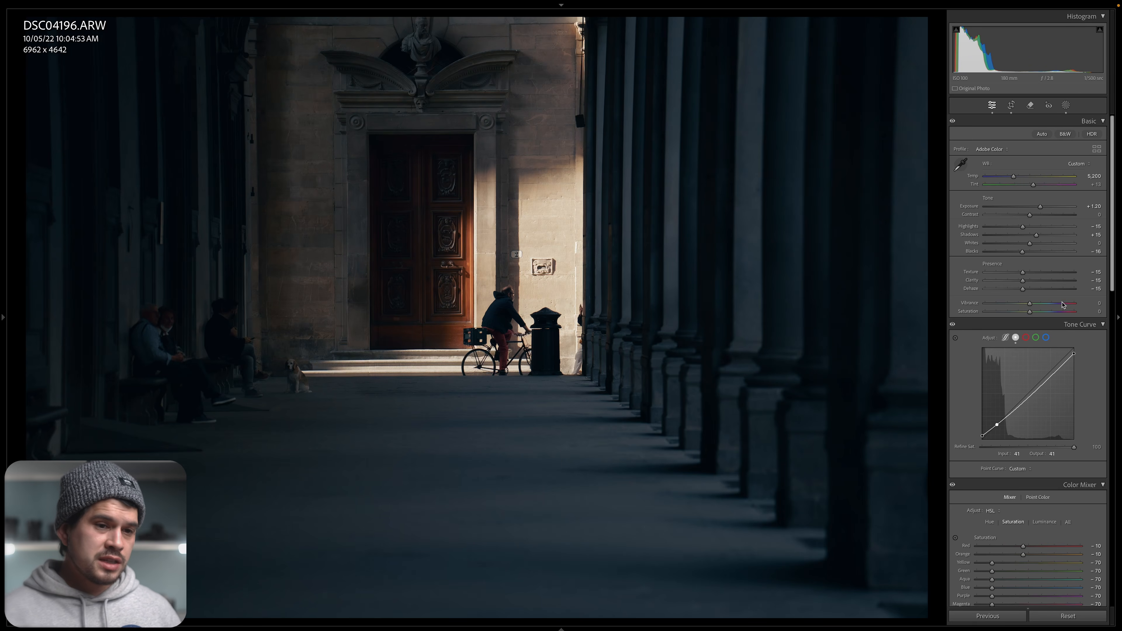
Step: Shift the shadow tint in colour grading to a strong teal with a hue of about 193
drag(1112, 218, 1112, 369)
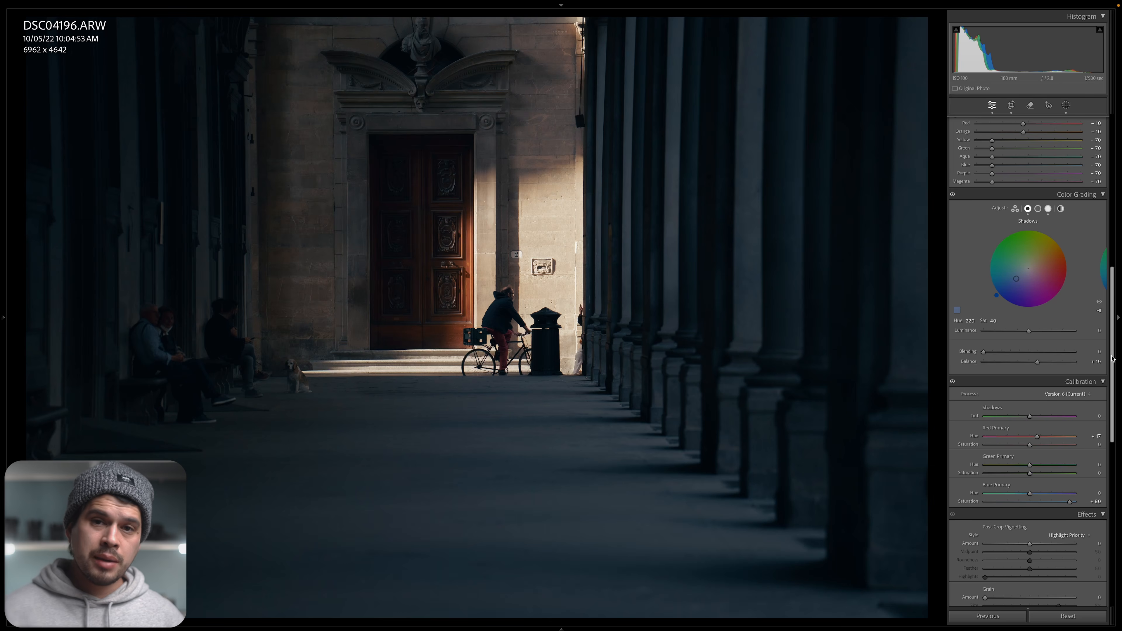
mouse_move(1016, 278)
mouse_down()
mouse_move(1008, 259)
mouse_move(1007, 270)
mouse_up()
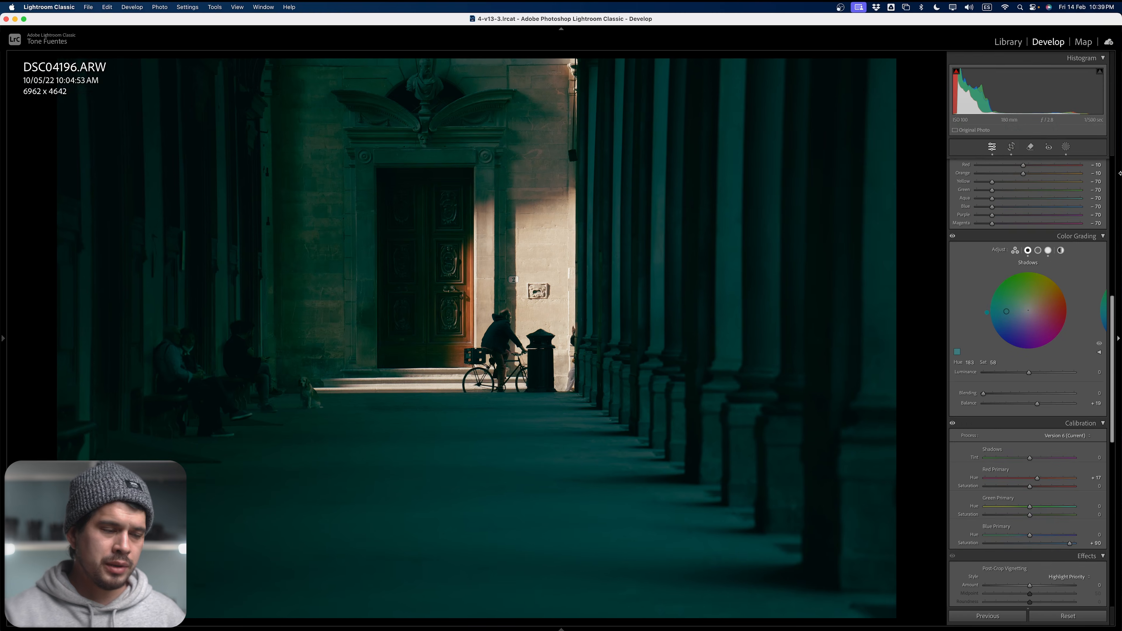
Step: Uncover the Instagram reference photo, sample its dark tunnel as the shadow tint with hue 200 and saturation 58, and restore the full-size window
drag(1120, 173, 758, 170)
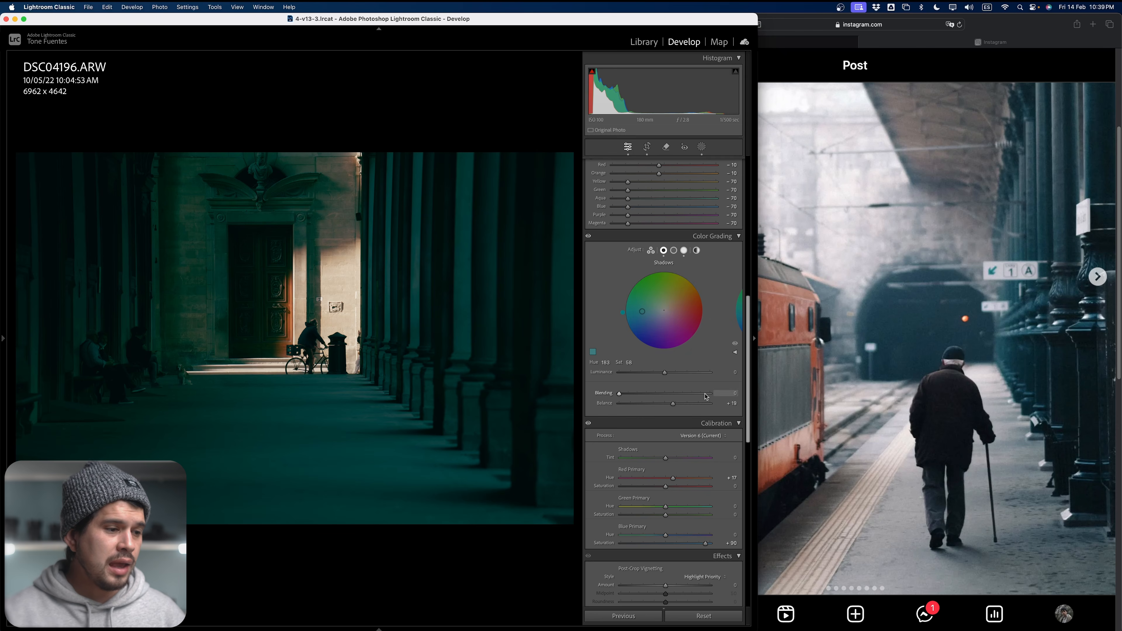
click(593, 352)
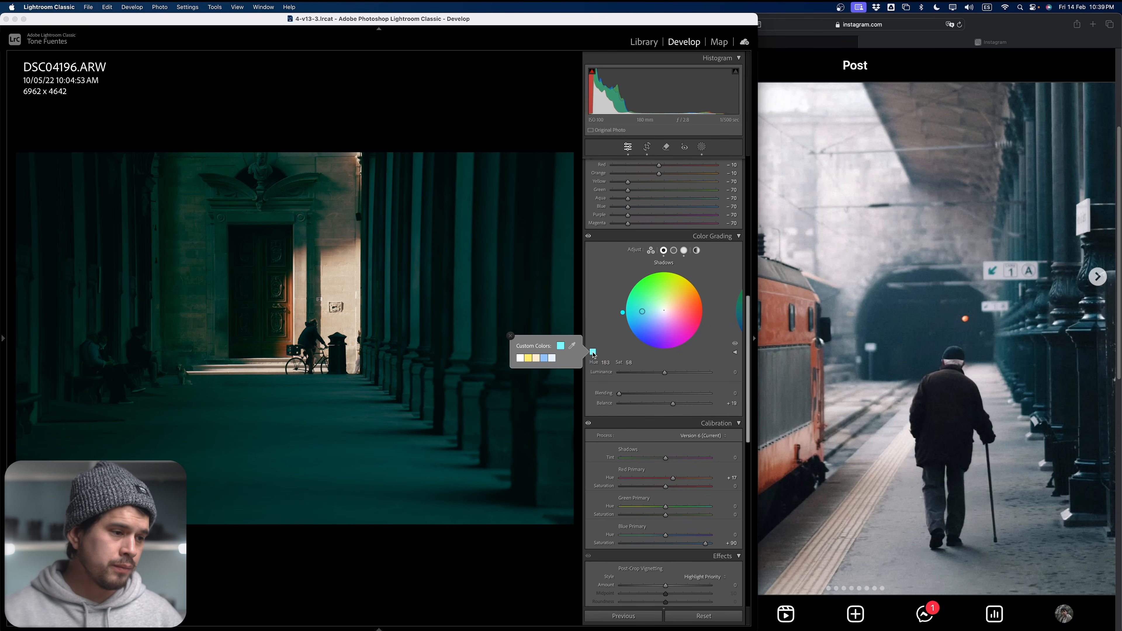
click(573, 348)
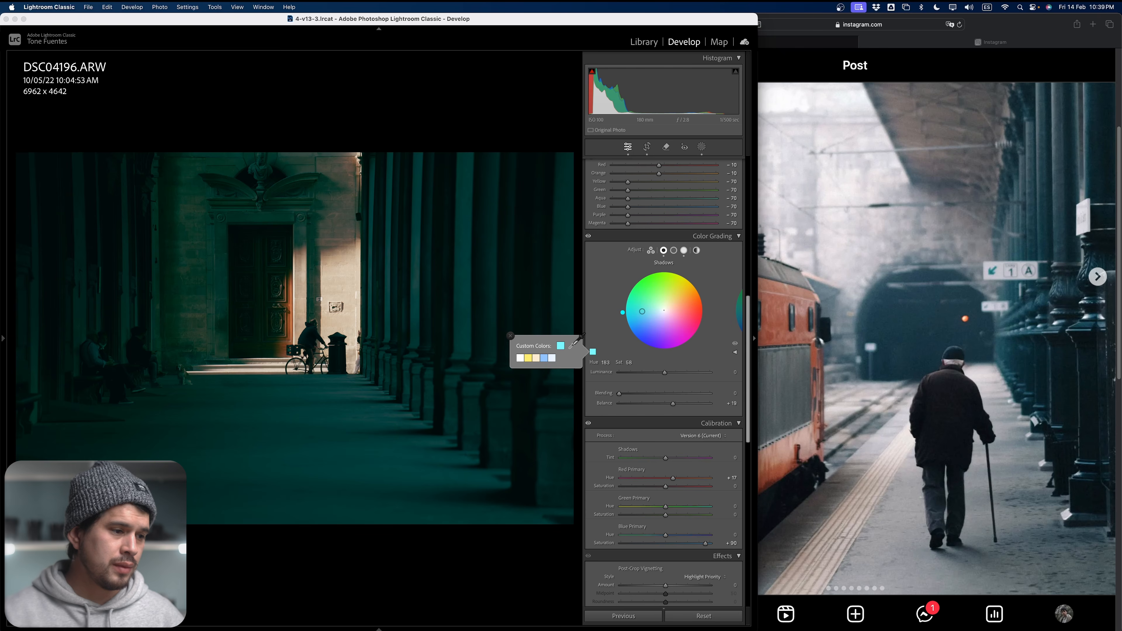
click(571, 348)
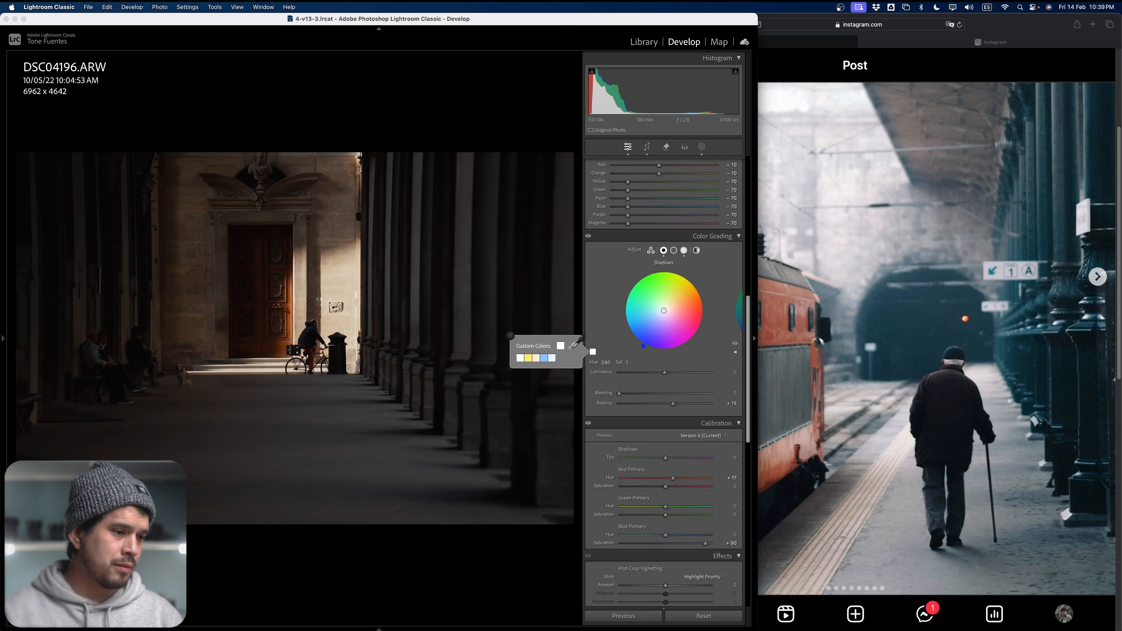
drag(948, 365, 926, 336)
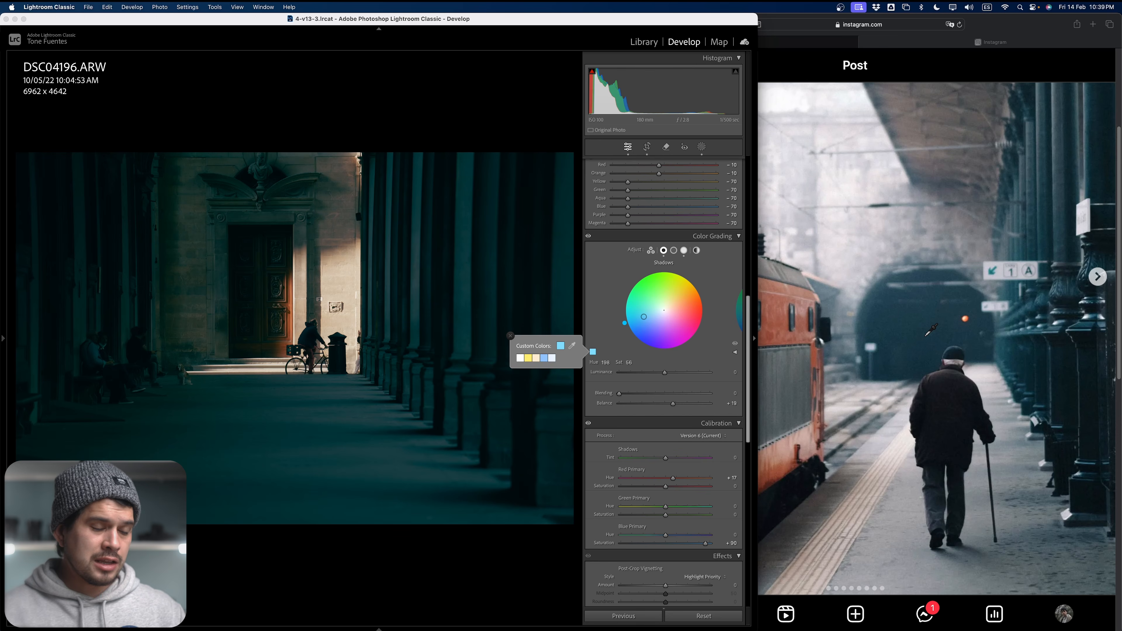
mouse_move(930, 330)
mouse_down()
mouse_move(927, 318)
mouse_move(940, 324)
mouse_move(928, 320)
mouse_up()
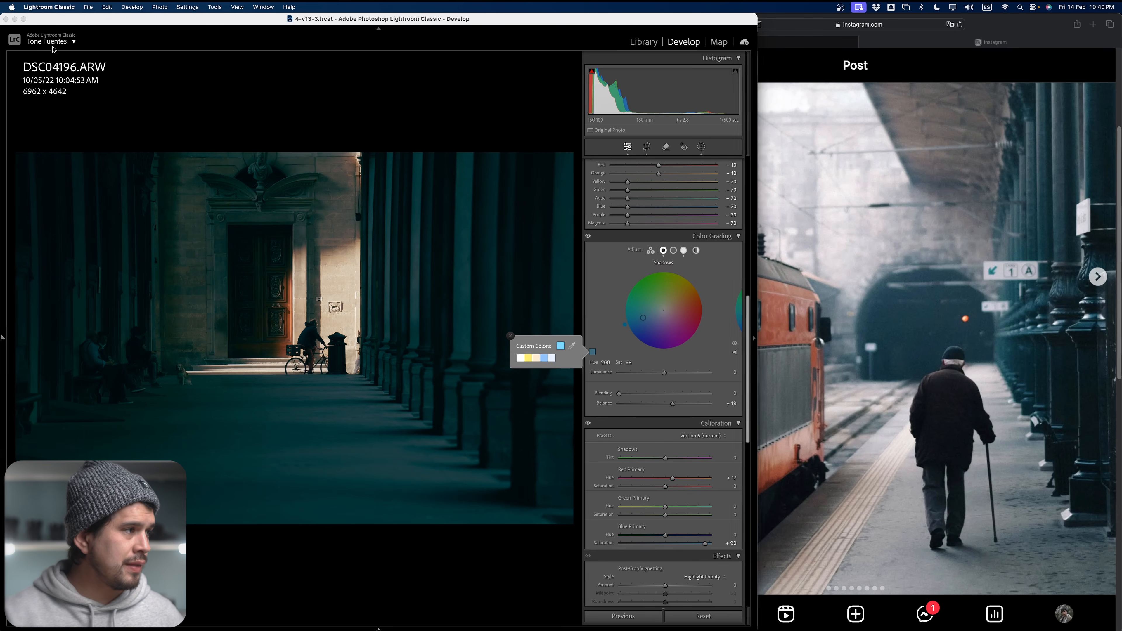
click(24, 19)
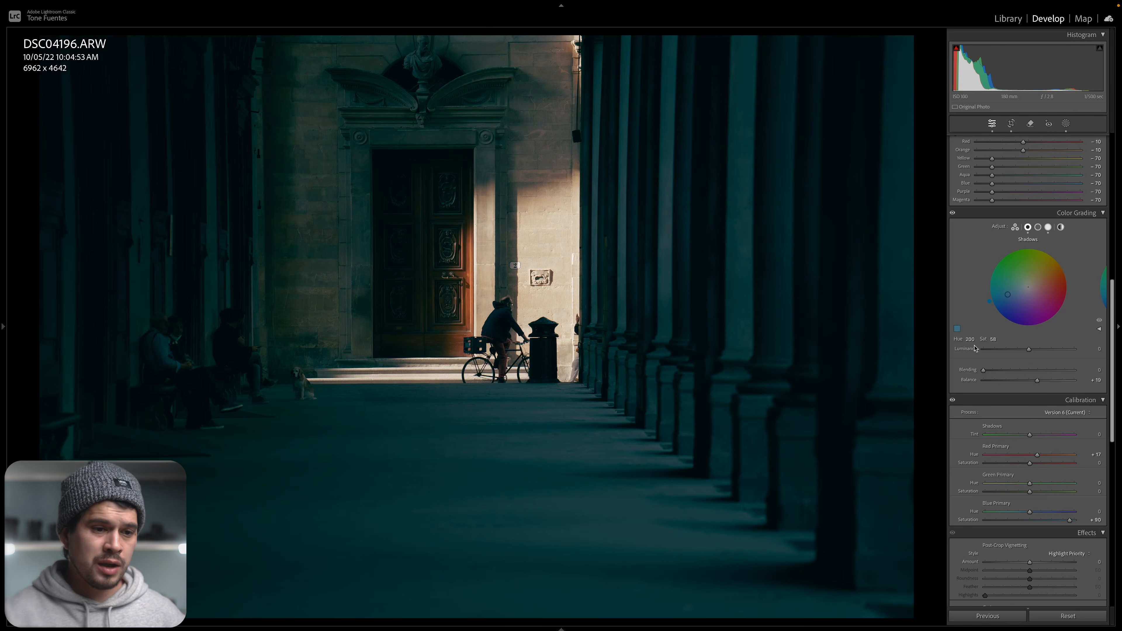
Step: Set the shadow tint's saturation to 40 and raise the colour grading Balance to about +30
click(993, 339)
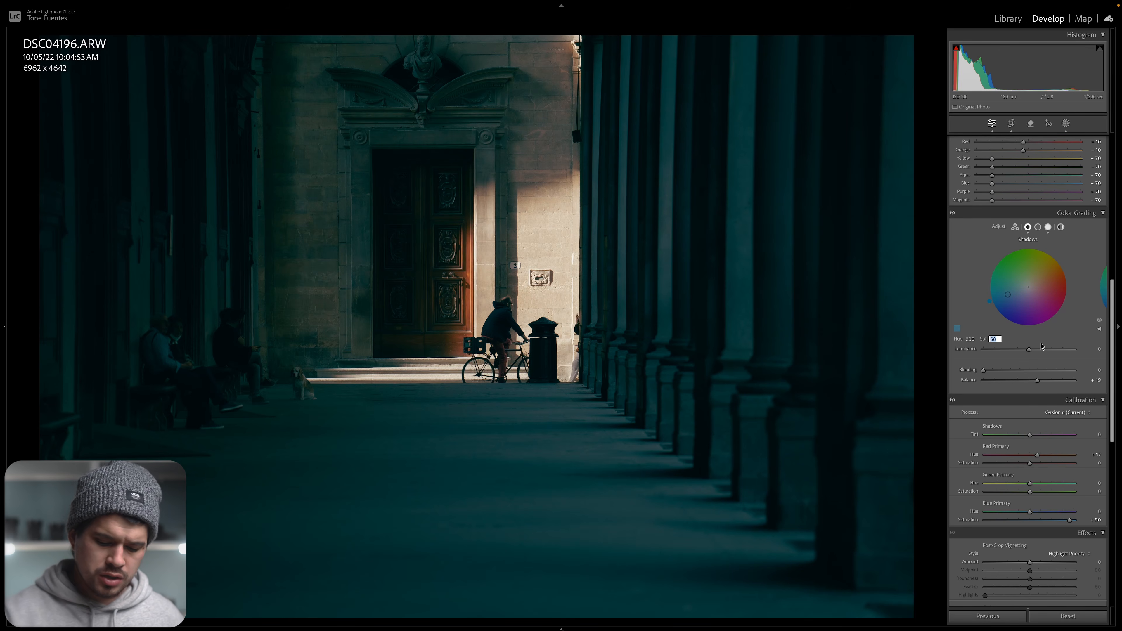
text(40)
key(Return)
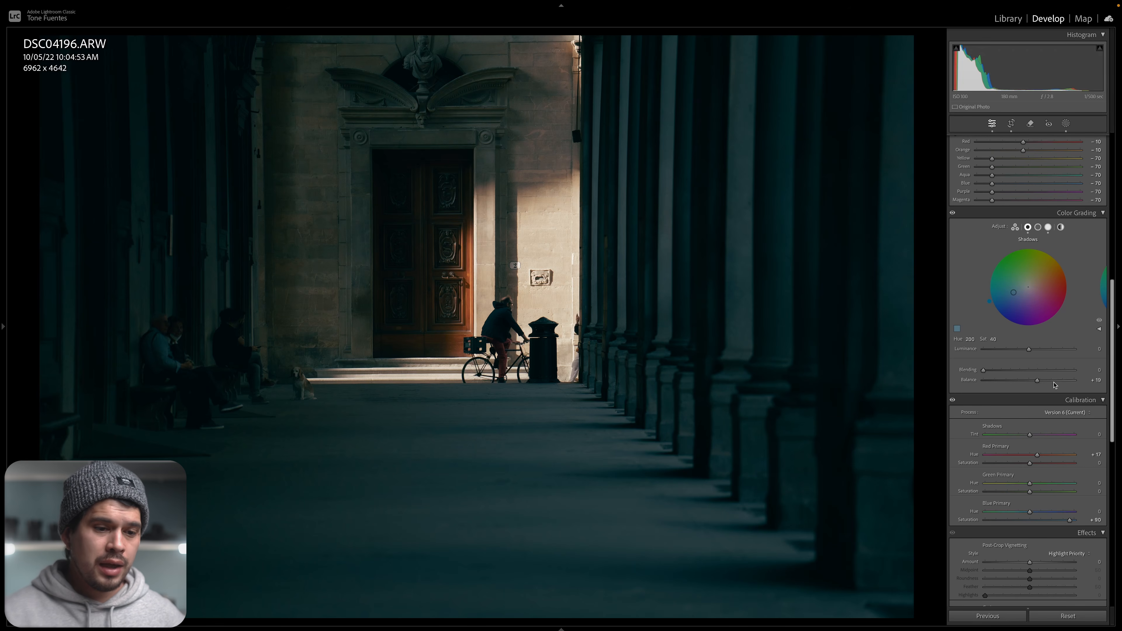
mouse_move(1039, 383)
mouse_down()
mouse_move(1062, 383)
mouse_move(1014, 383)
mouse_move(1034, 383)
mouse_up()
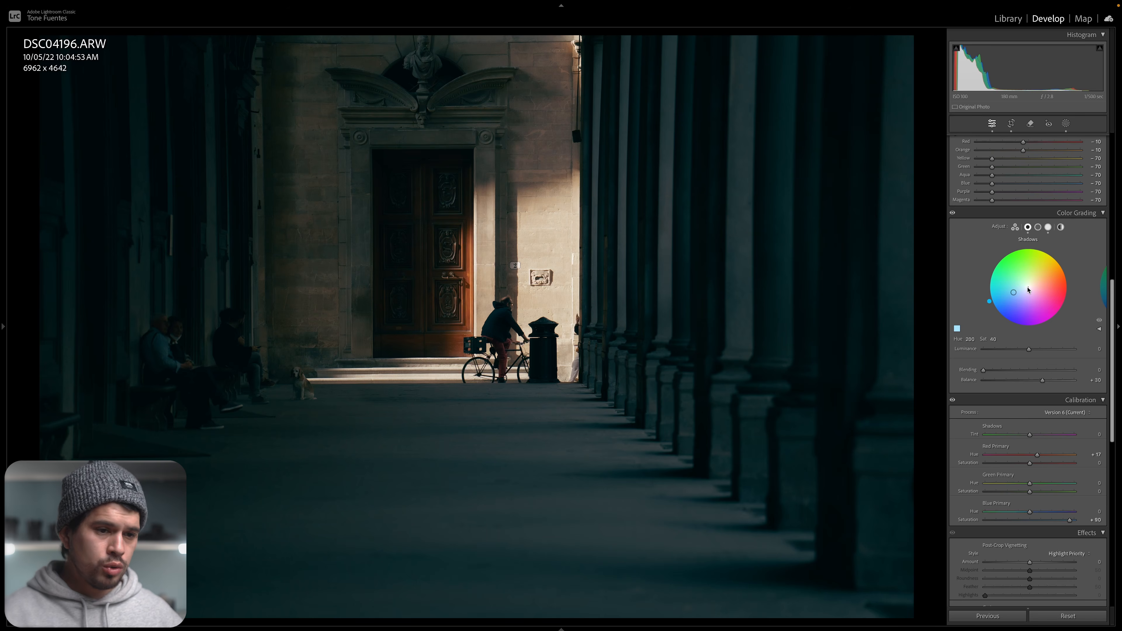
Step: Remove the shadow tint and move the highlights tint of hue 50, saturation 10 to the Global colour wheel
click(1028, 290)
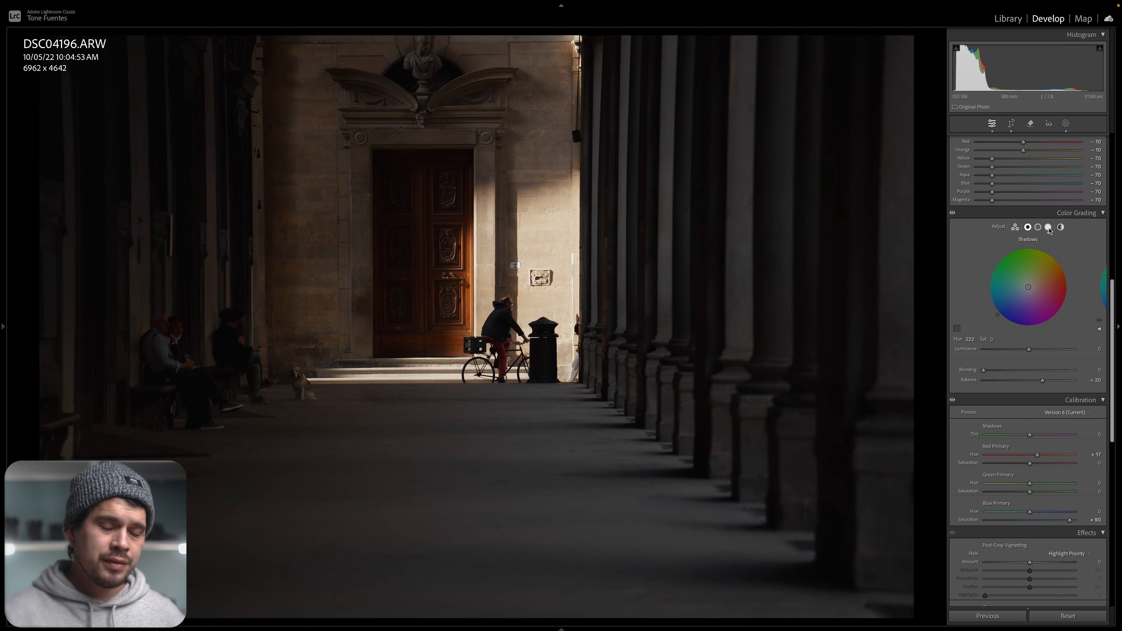
click(1049, 227)
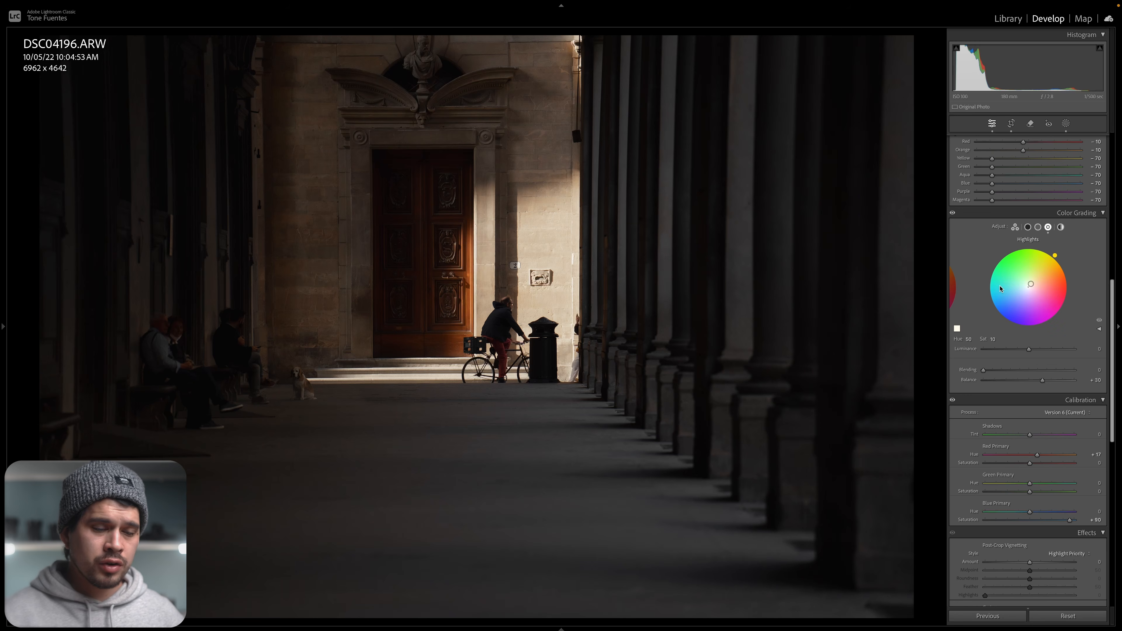
right_click(1009, 286)
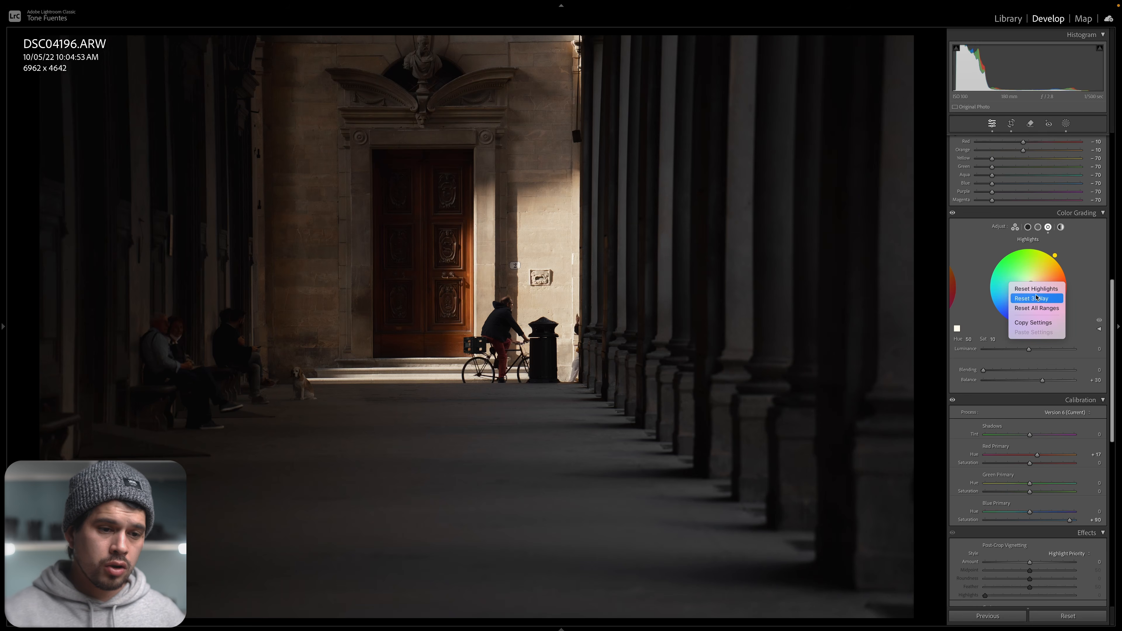
click(1038, 322)
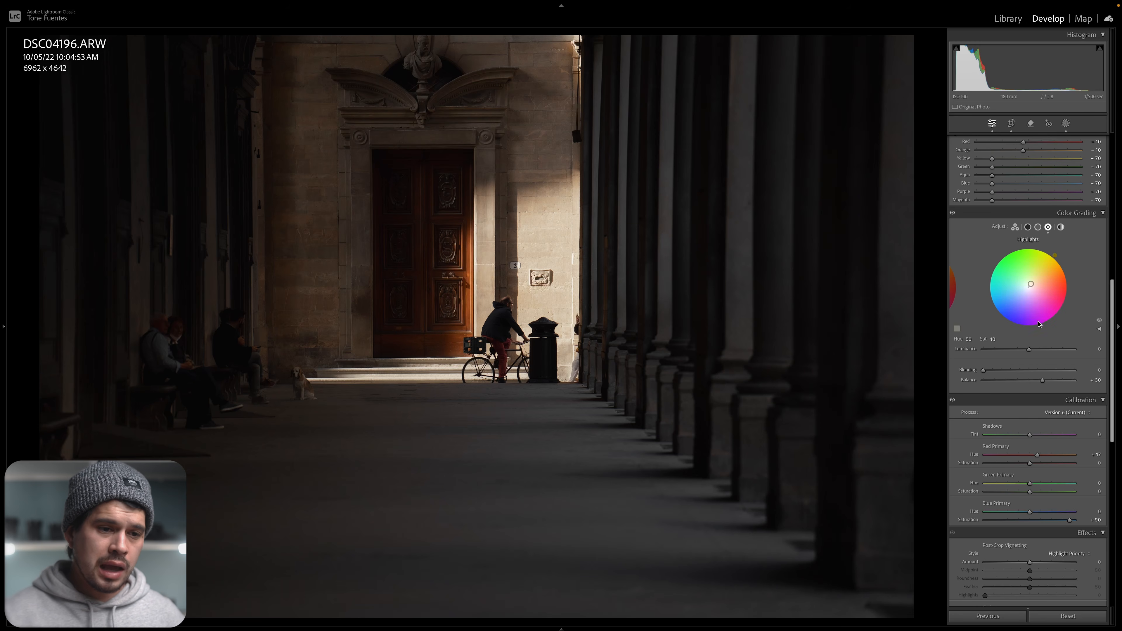
click(1026, 291)
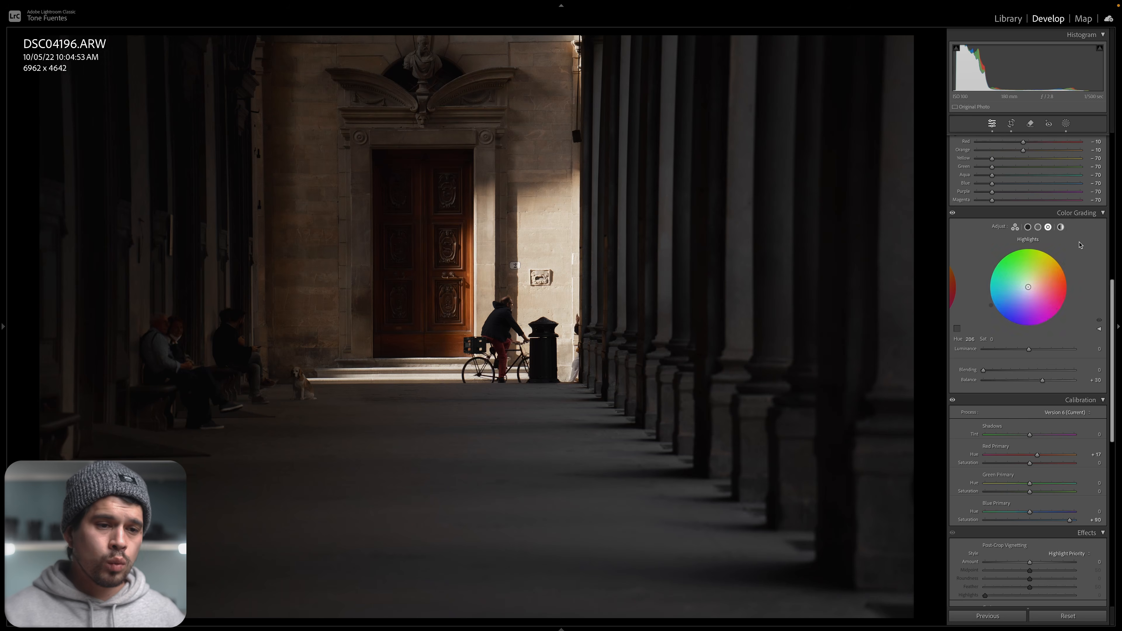
click(1061, 227)
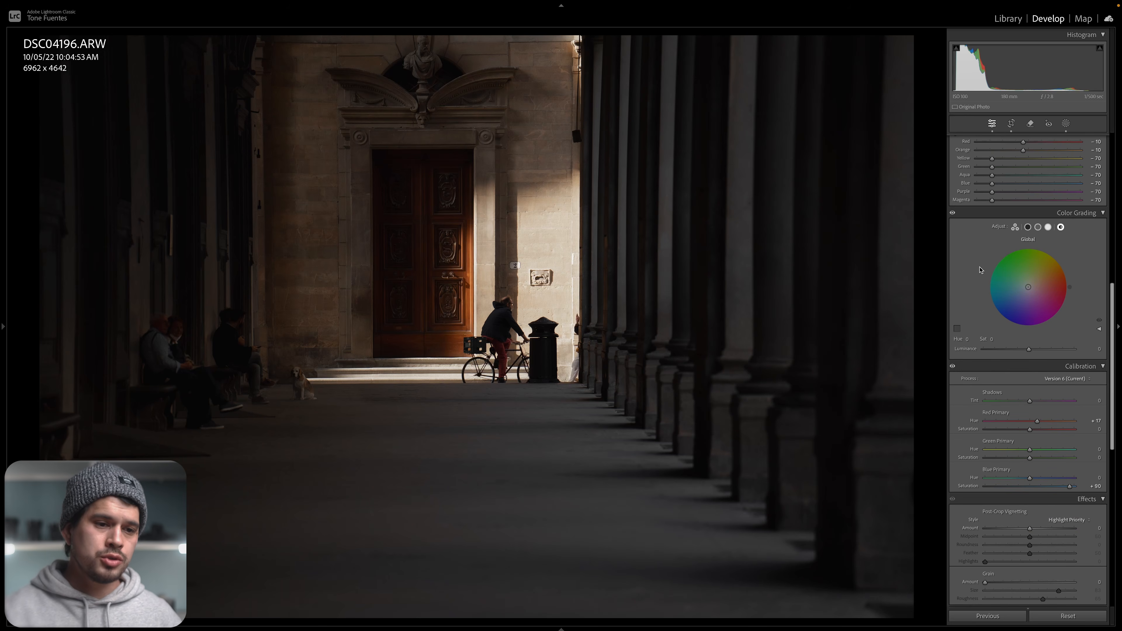
right_click(1029, 278)
click(1063, 325)
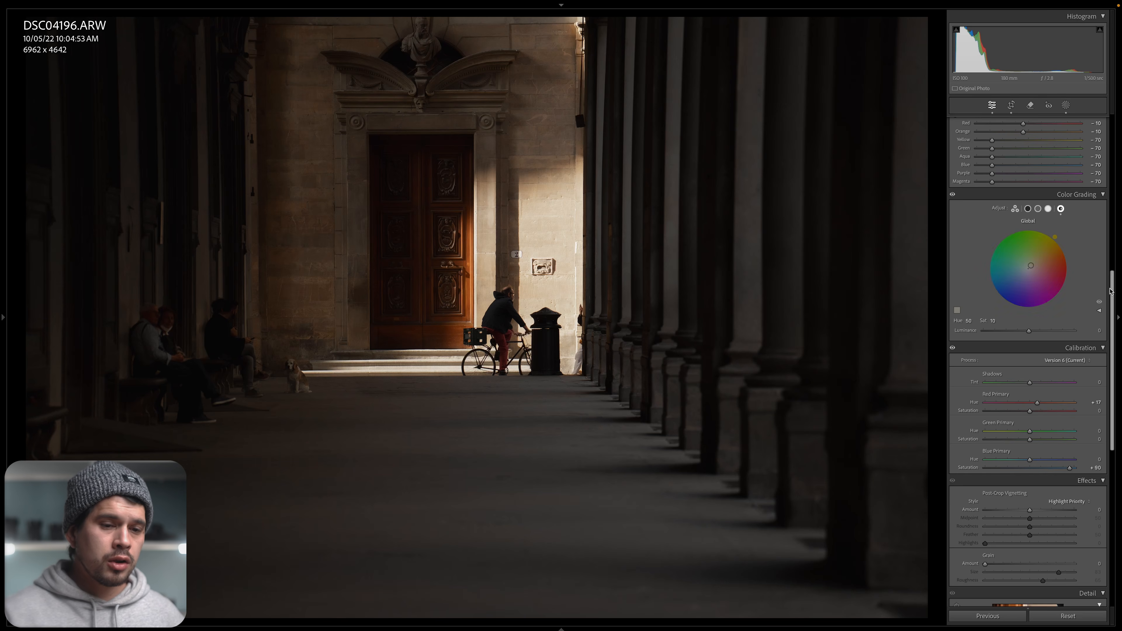
Step: Set Shadows to -20 and reset the tone curve's point curve channel to linear
drag(1112, 292, 1114, 115)
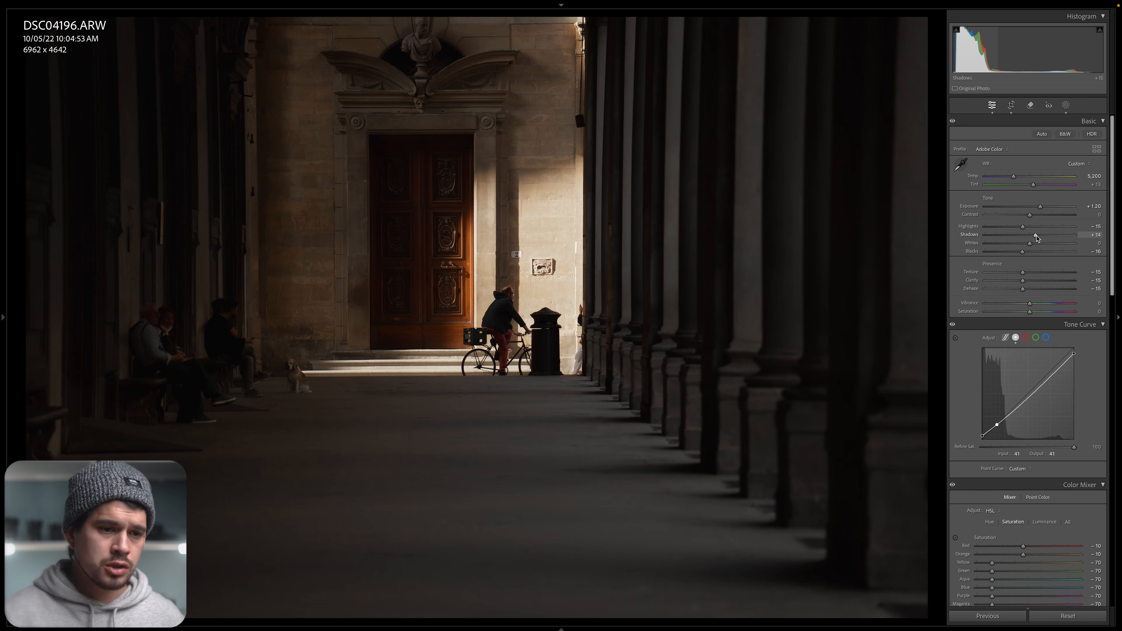
drag(1037, 238, 1023, 238)
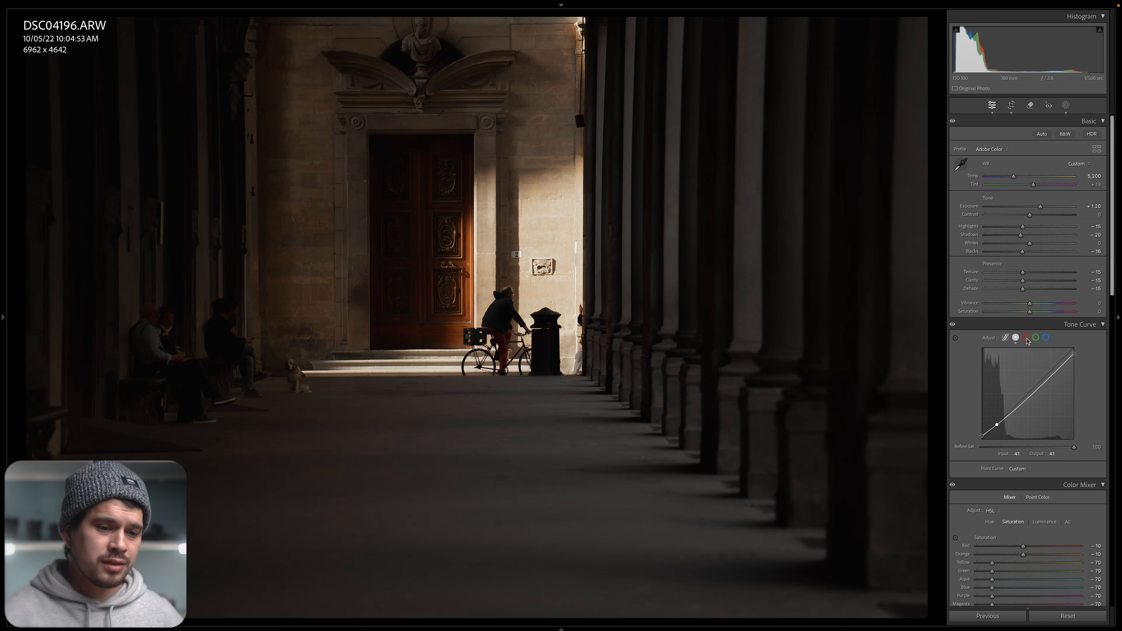
right_click(1011, 370)
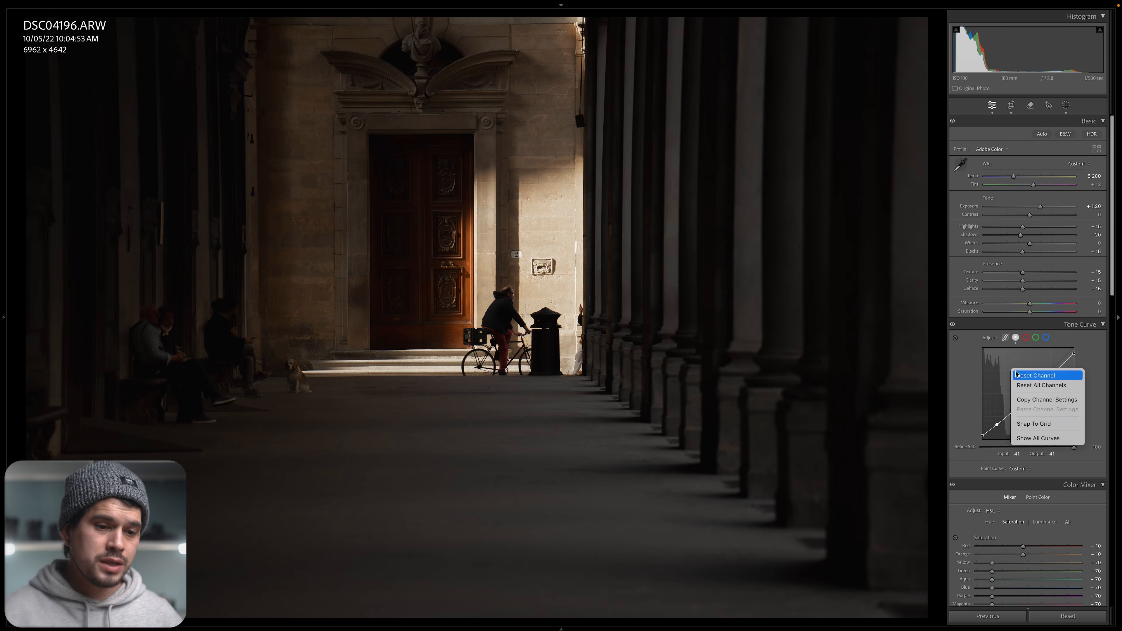
click(1018, 376)
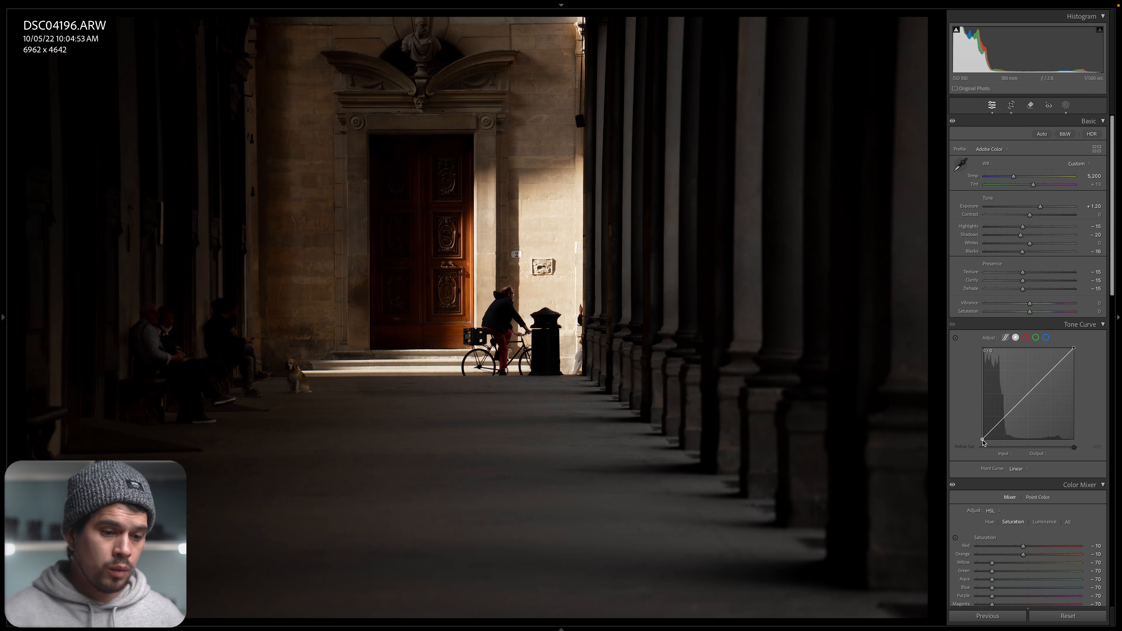
Step: Move the tone curve's black point slightly inward and set its white point to input 242, output 255
mouse_move(981, 442)
mouse_down()
mouse_move(978, 450)
mouse_move(997, 450)
mouse_move(986, 451)
mouse_up()
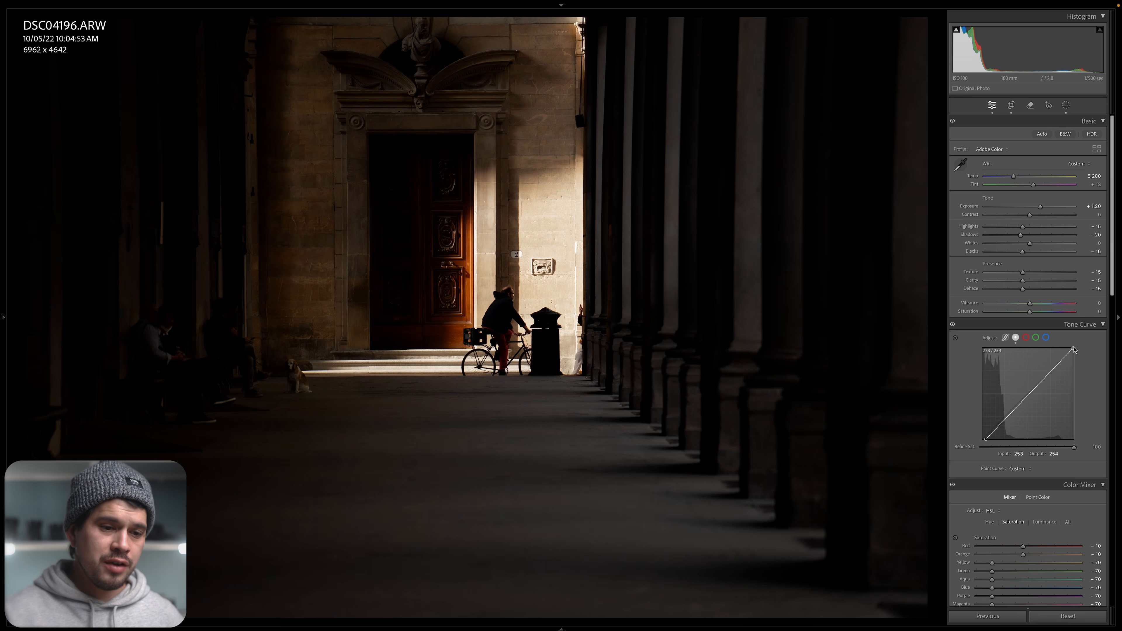
drag(1074, 350, 1070, 349)
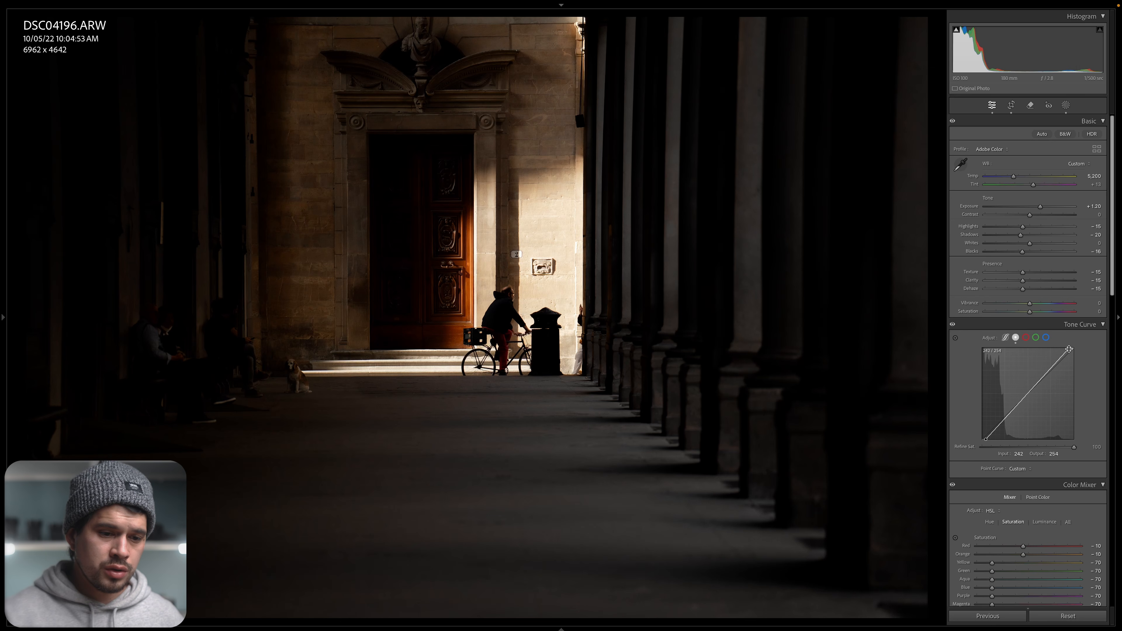
drag(1070, 349, 1069, 348)
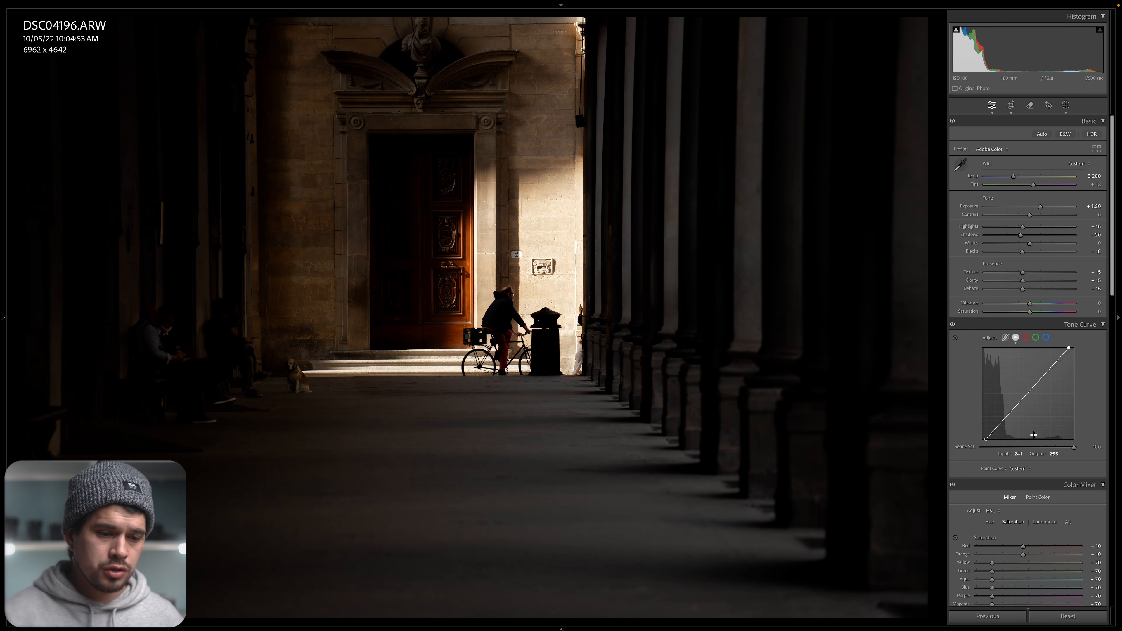
click(1019, 454)
text(24)
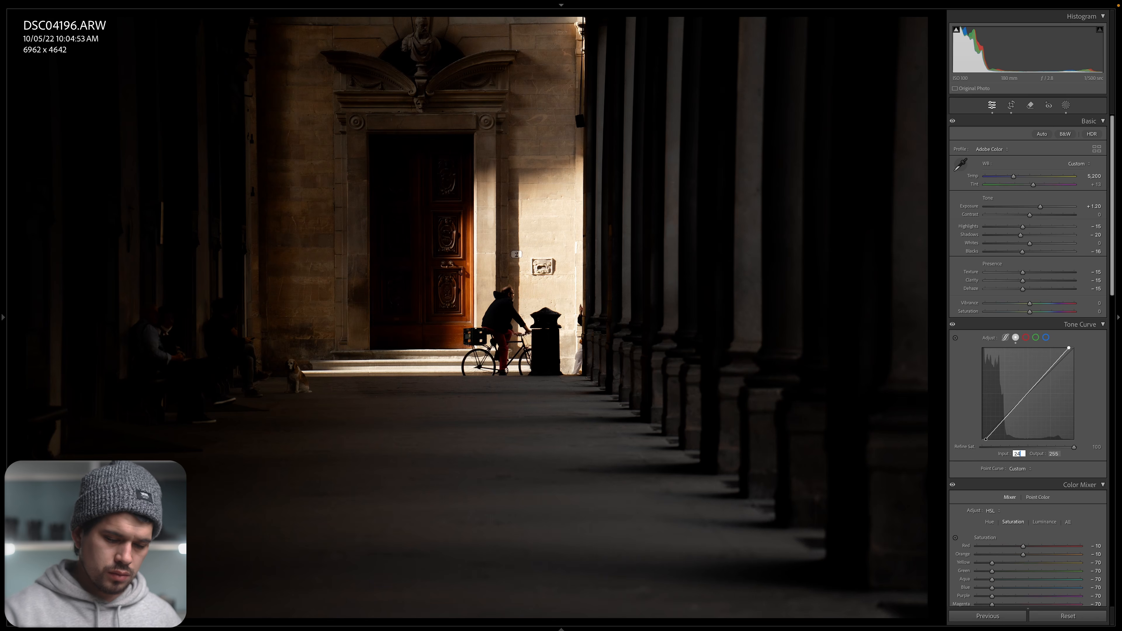
text(2)
key(Return)
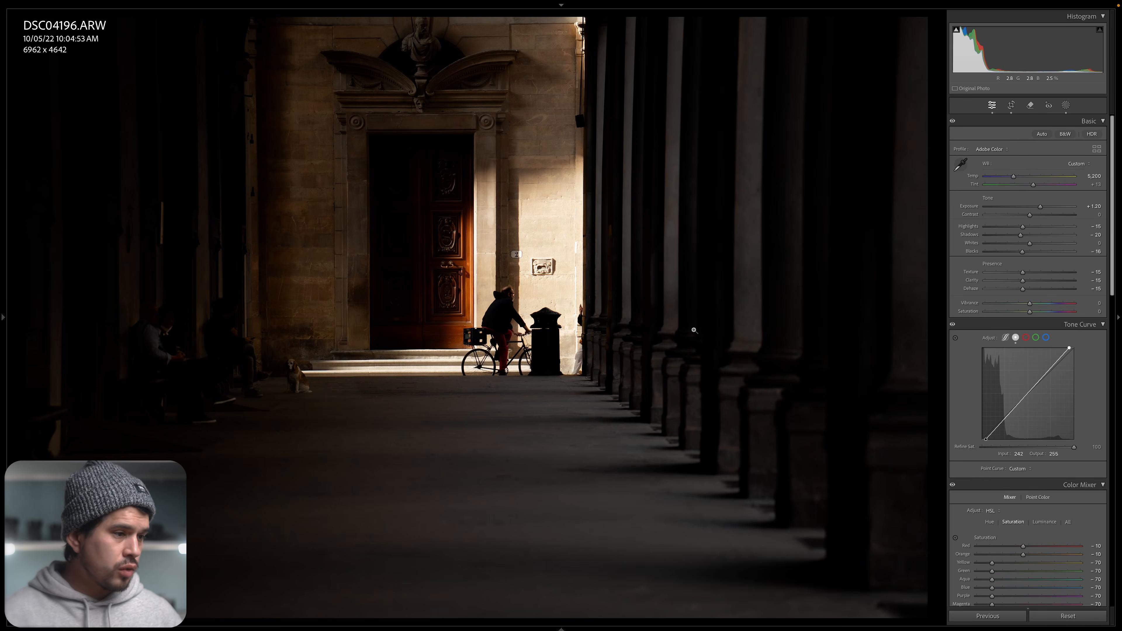
Step: Compare the cyclist photo before and after the edits side by side
key(y)
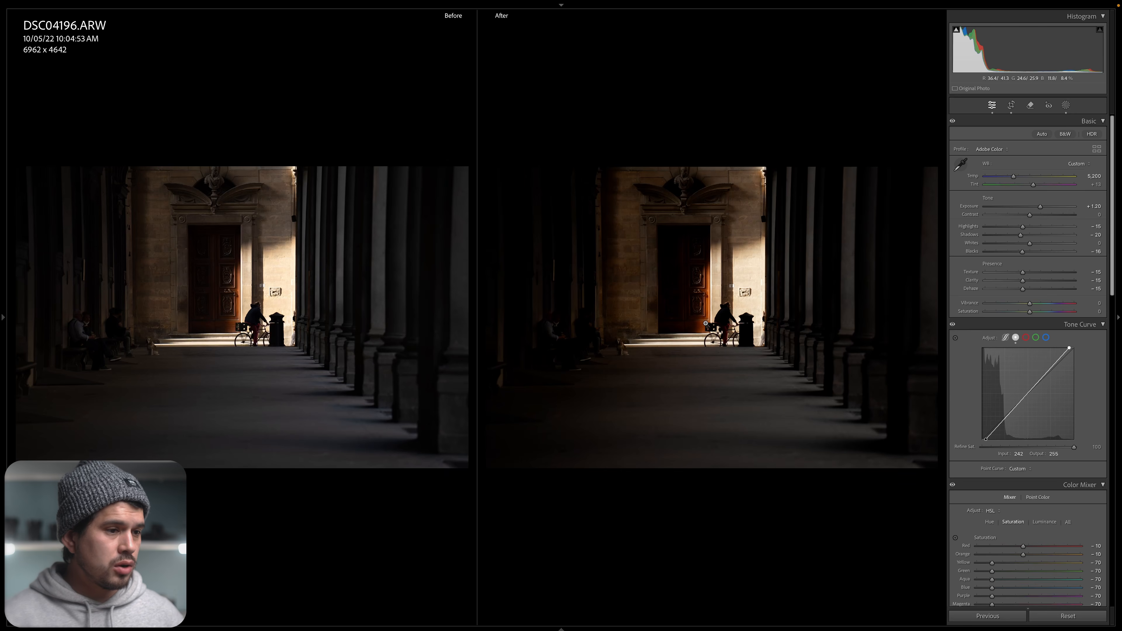
key(y)
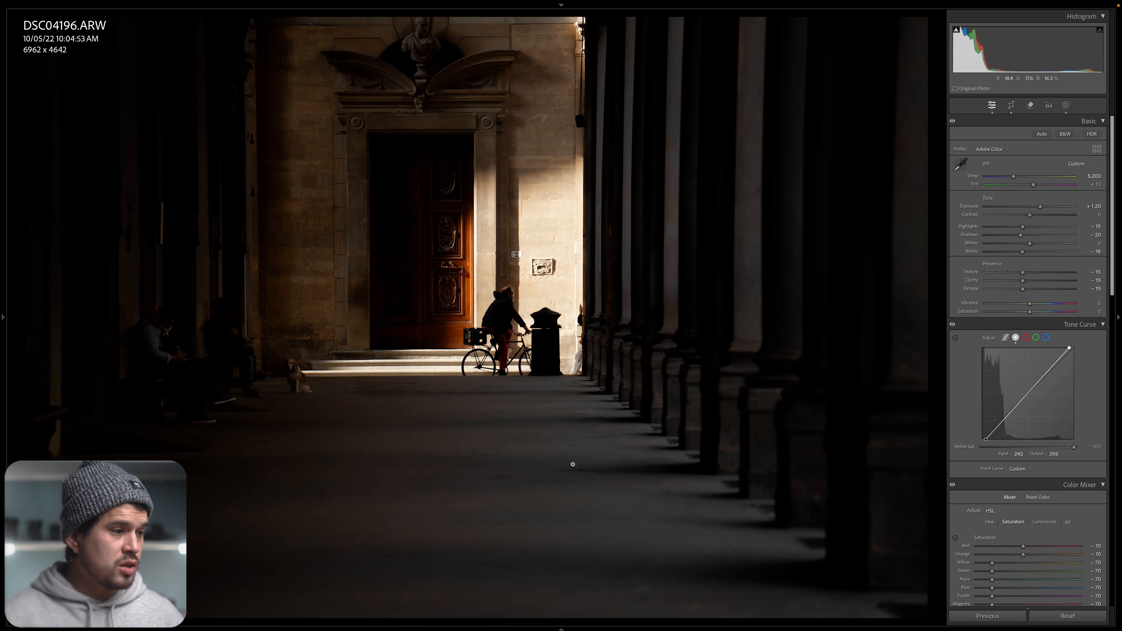
key(y)
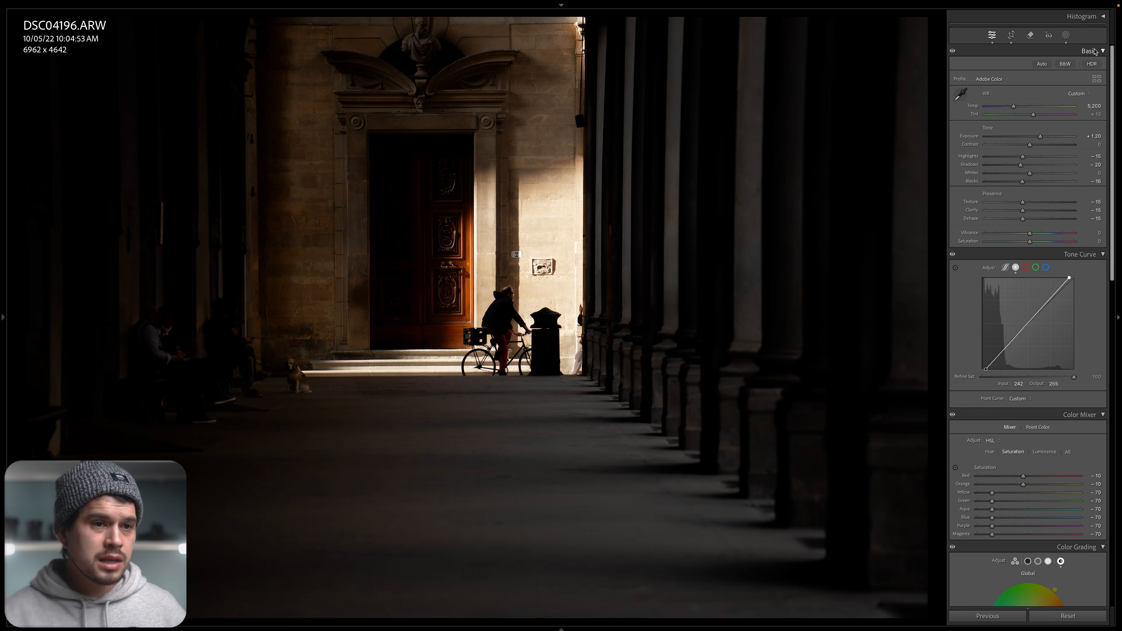
Step: Switch Mask 1 of the cyclist photo back on
click(1066, 35)
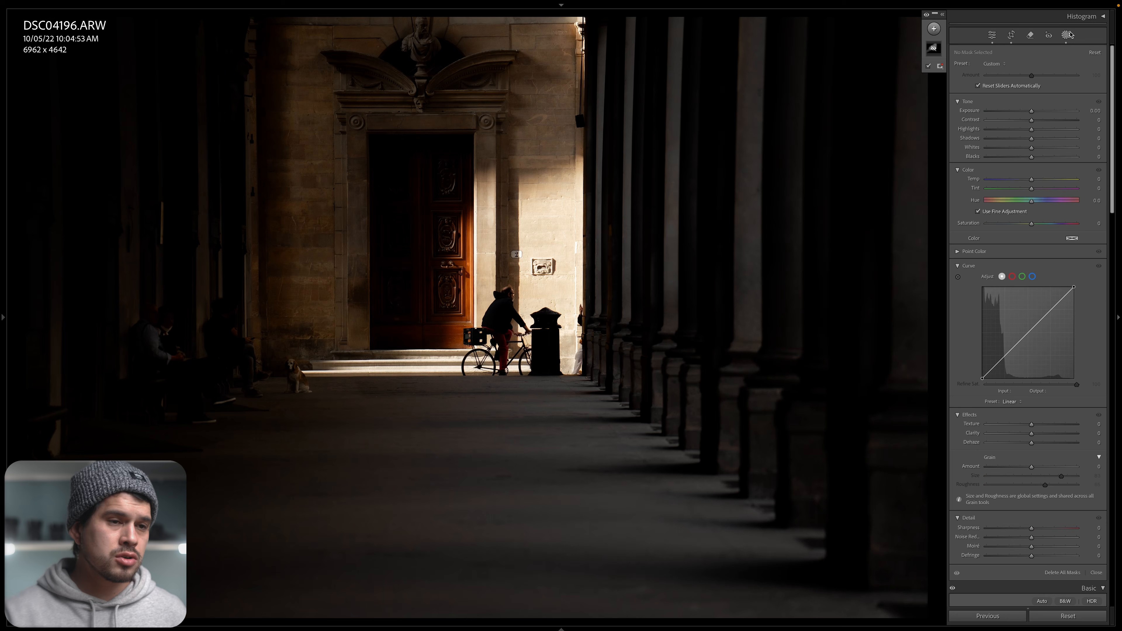
click(942, 15)
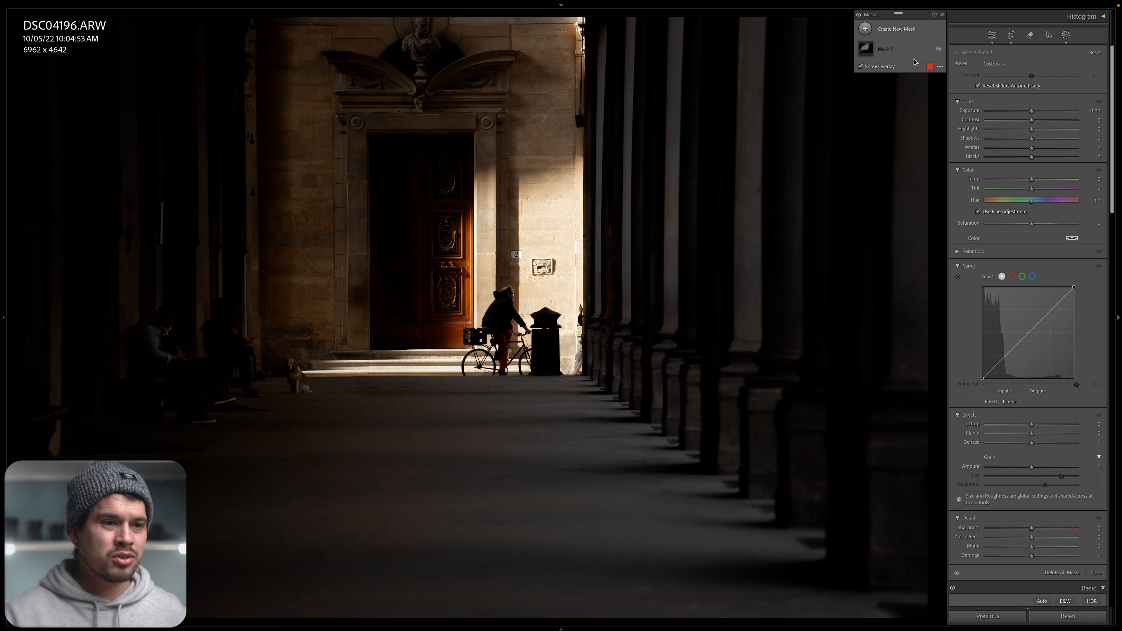
click(940, 50)
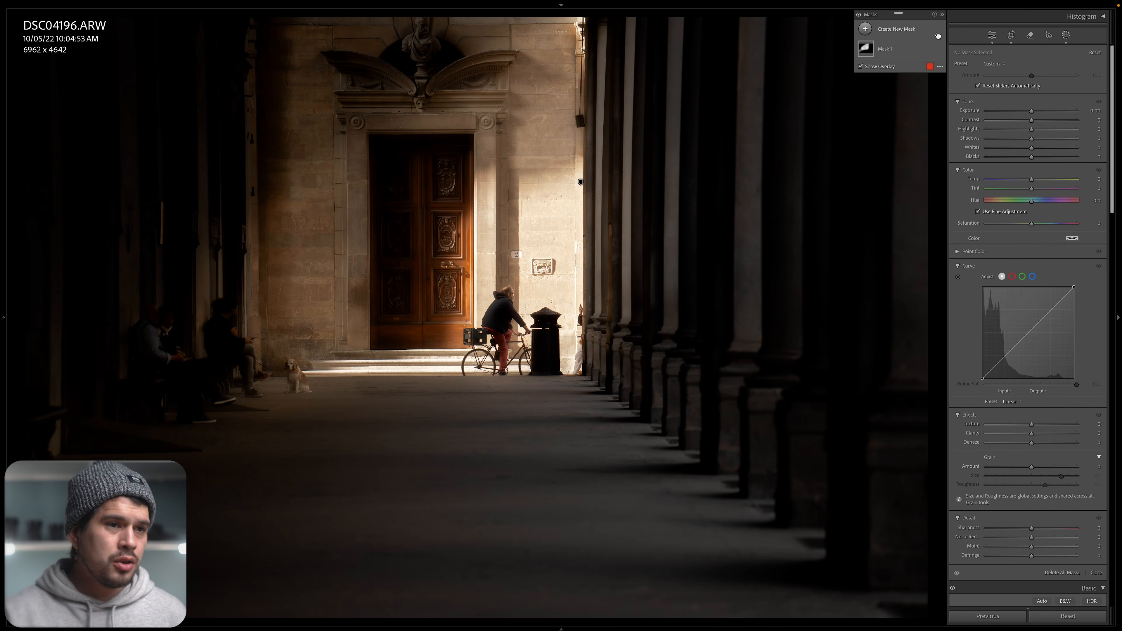
click(942, 16)
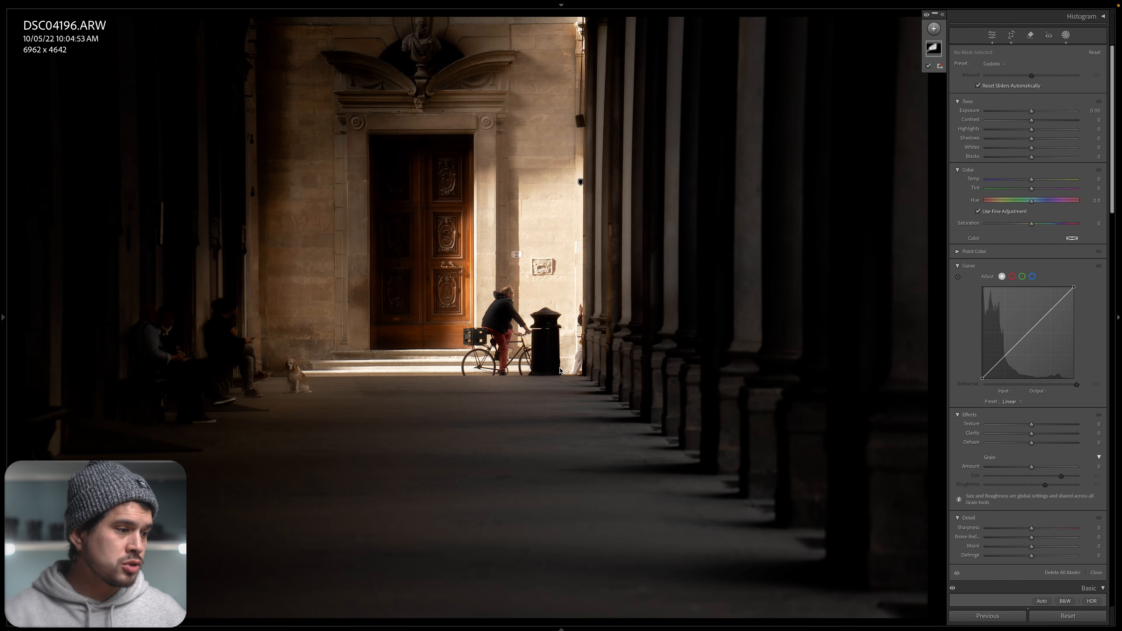
Step: Select the mask by the sunlit wall, try a stronger negative Dehaze, restore it to about -43, and lower the mask's Clarity
click(581, 182)
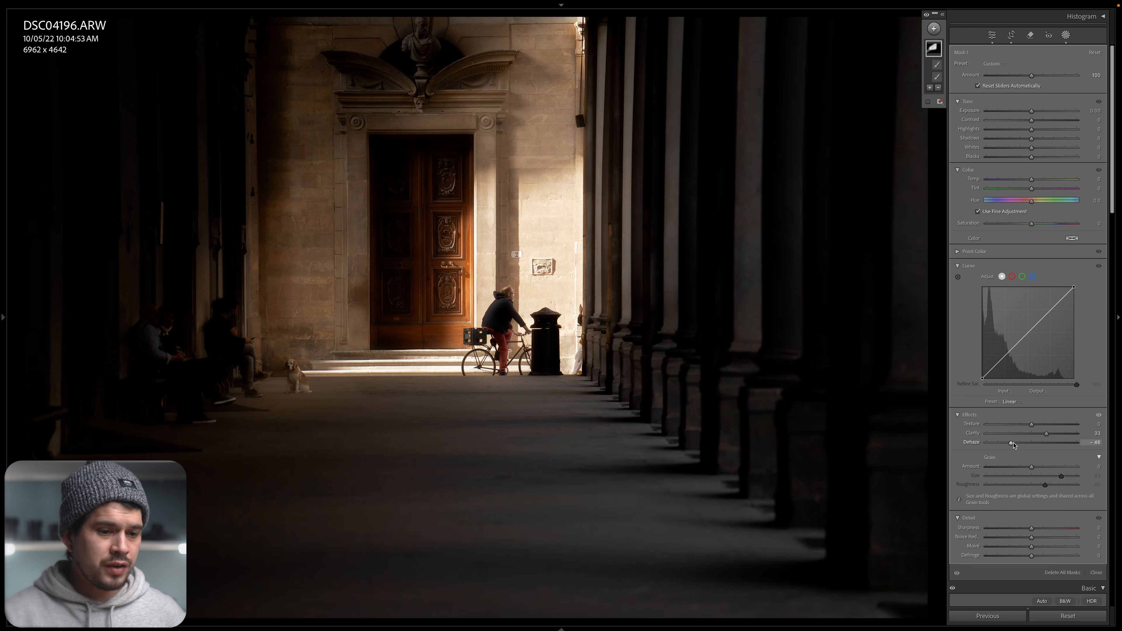
mouse_move(1015, 446)
mouse_down()
mouse_move(1044, 446)
mouse_move(1000, 446)
mouse_up()
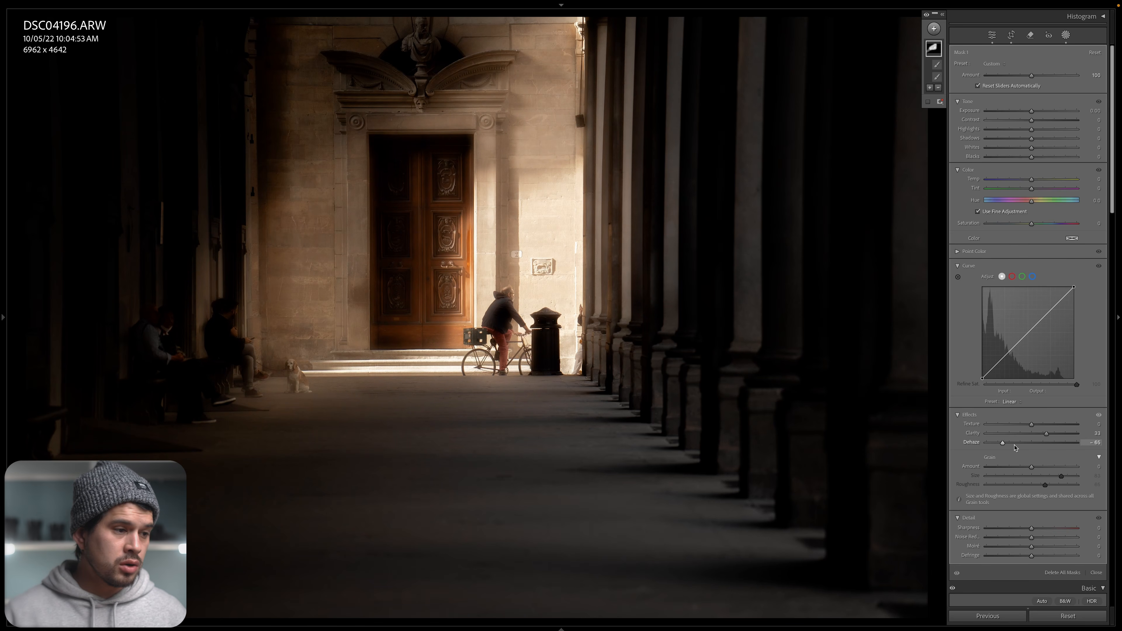
drag(1014, 448, 1013, 447)
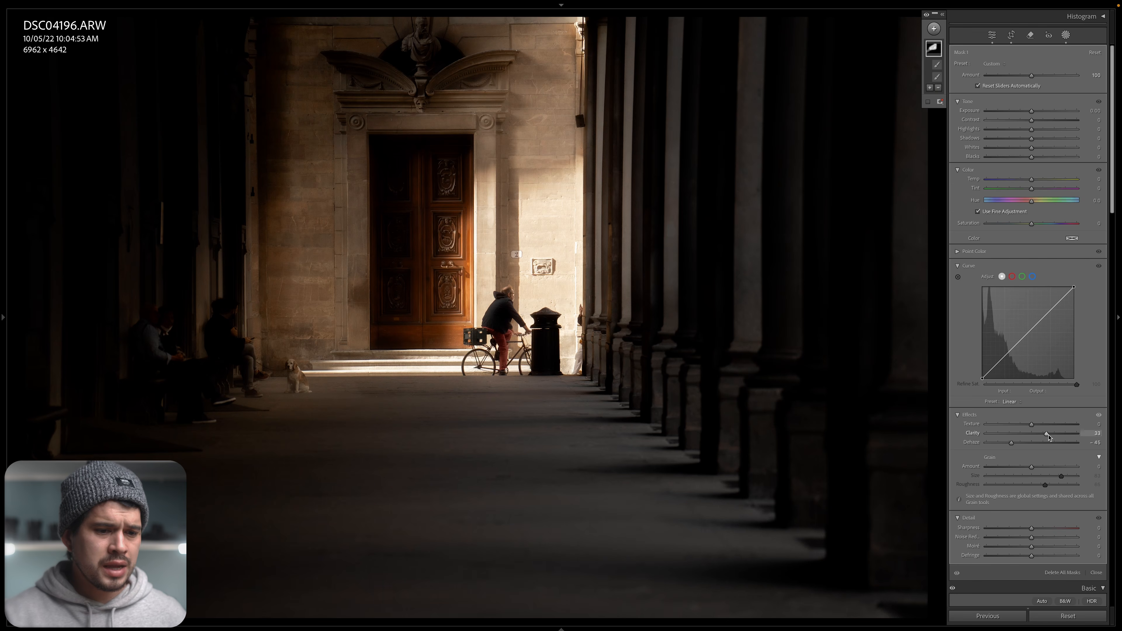
drag(1049, 437, 1035, 436)
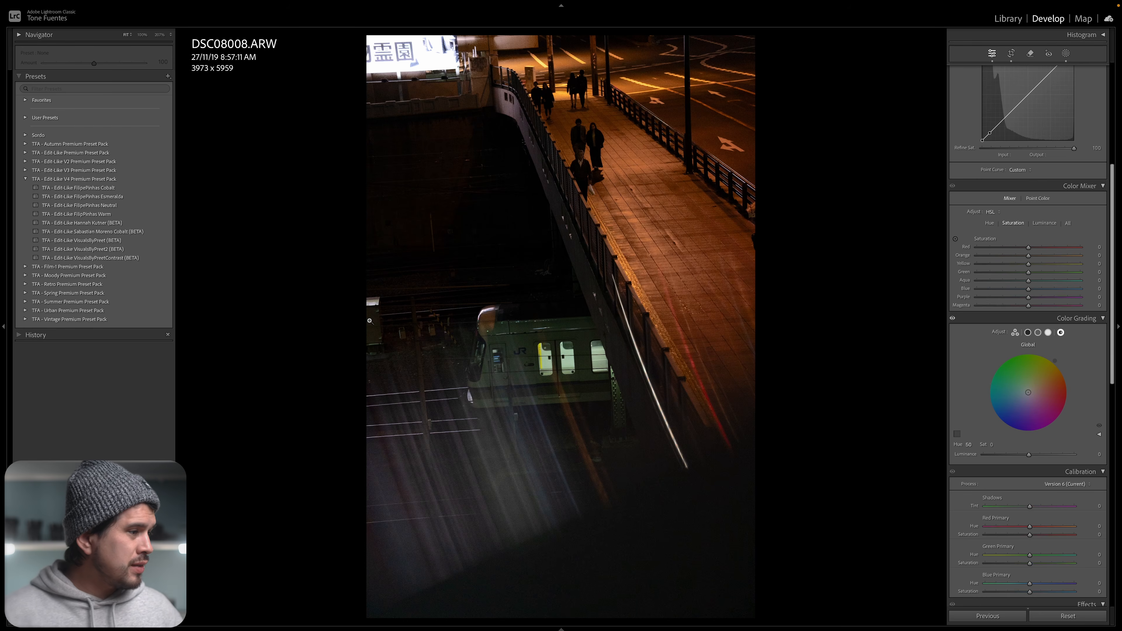
Step: Try the Neutral and Cobalt presets on night bridge photo DSC08008, setting the Cobalt colour grade's Balance to -15
click(164, 204)
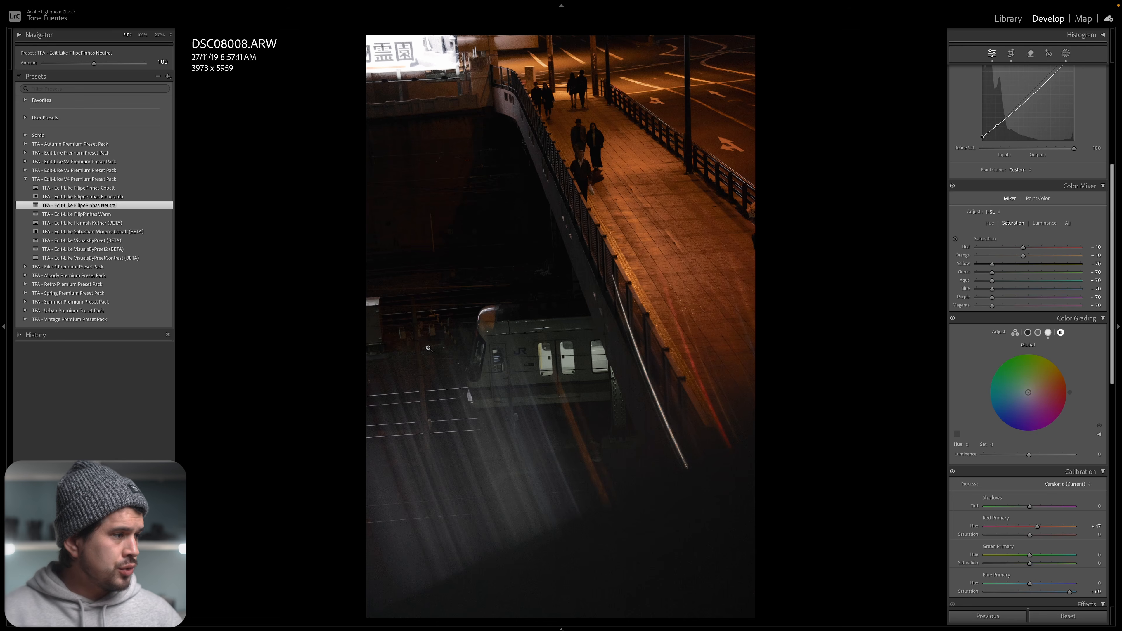
click(171, 189)
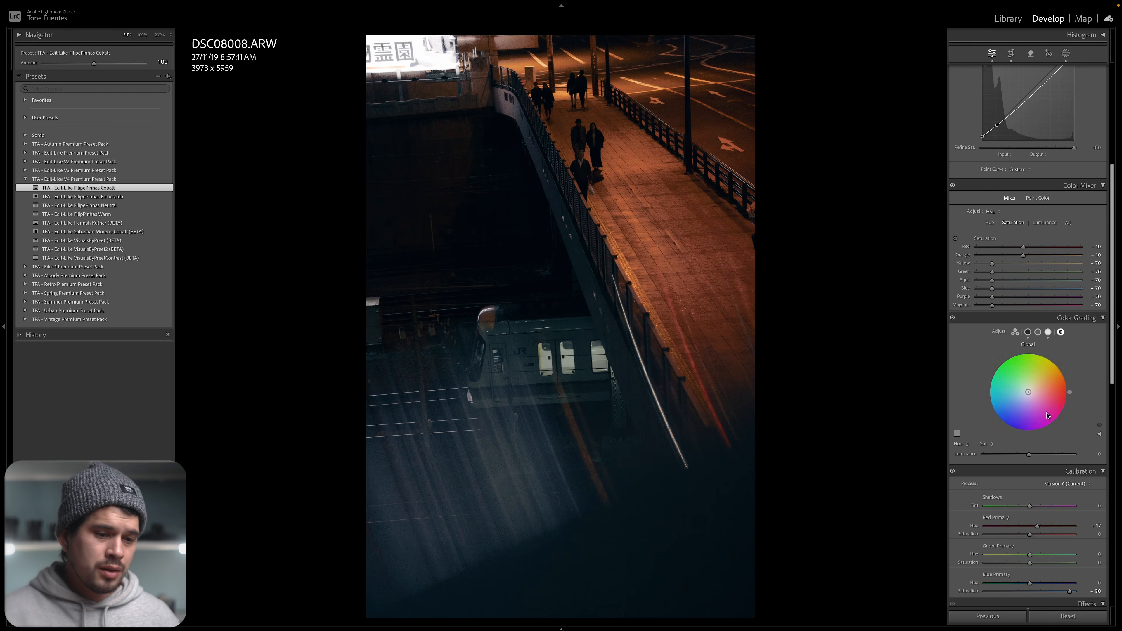
click(1016, 333)
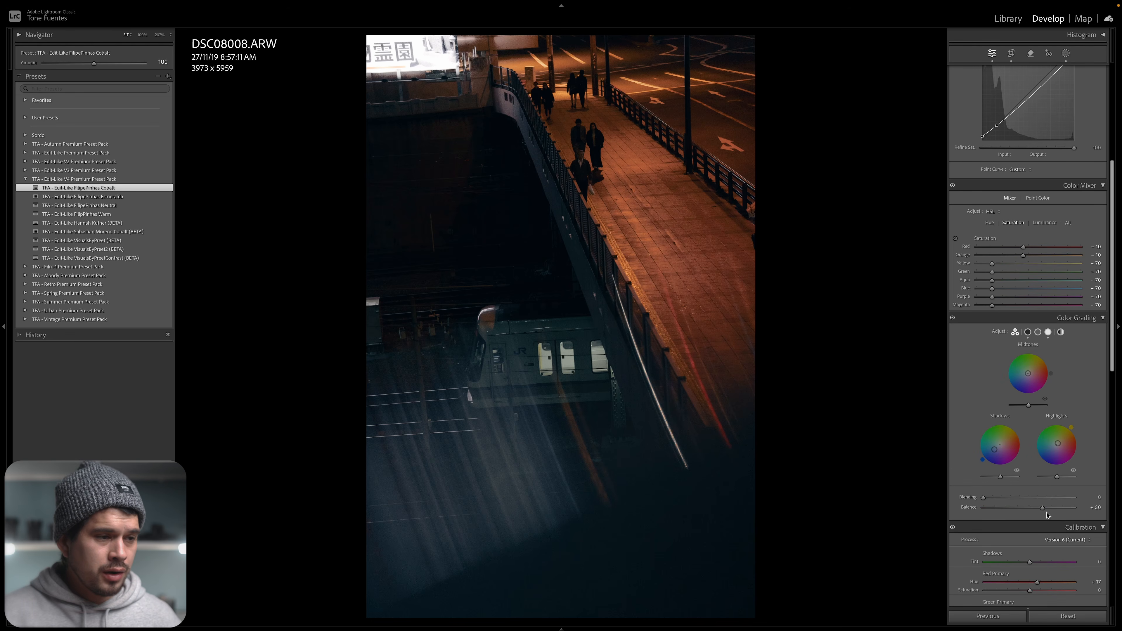
mouse_move(1012, 511)
mouse_down()
mouse_move(1063, 510)
mouse_move(1023, 510)
mouse_up()
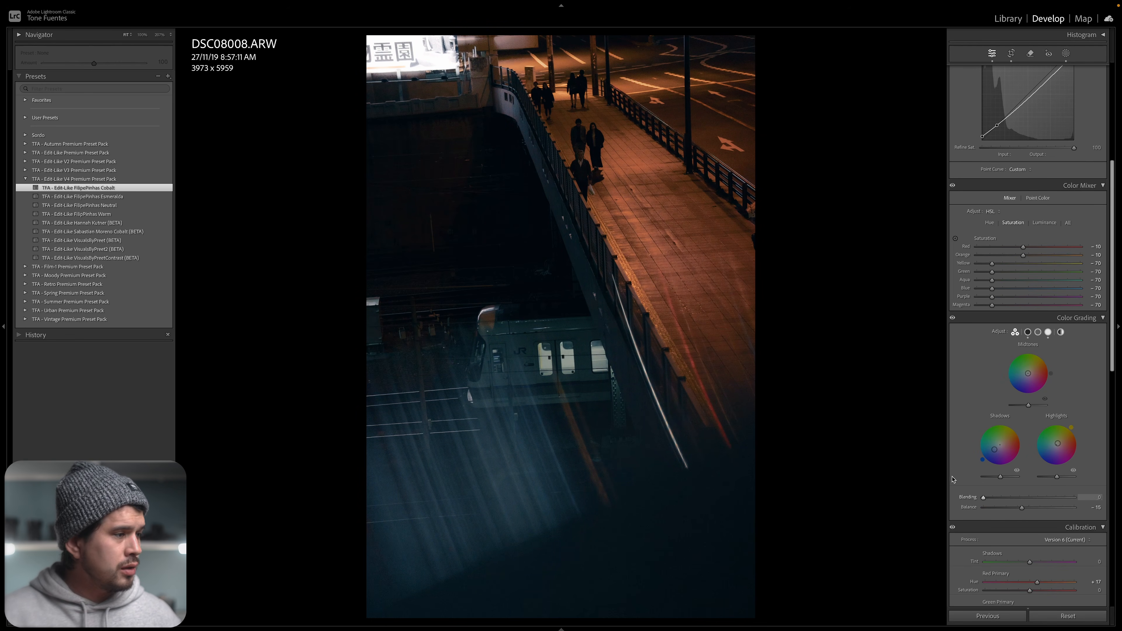
Step: Apply the Esmeralda preset to the night bridge photo and set its colour grading Balance to -20
click(119, 196)
drag(1042, 508, 1020, 513)
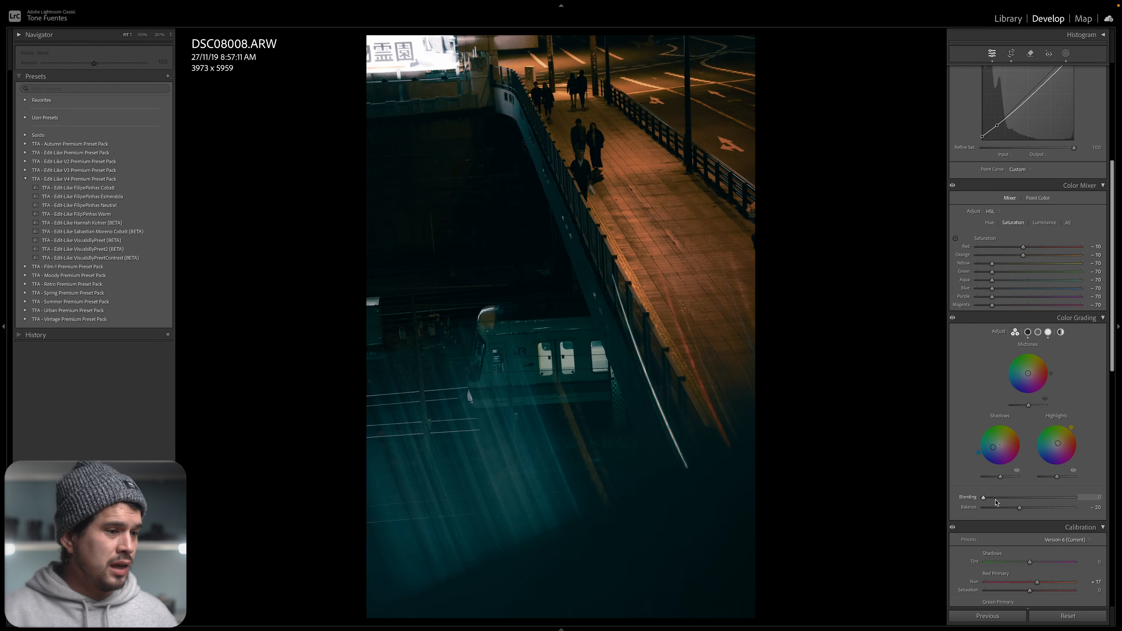
Step: On the next photo, DSC08028, try the Neutral and Cobalt presets, lowering the Cobalt colour grade's Balance close to 0
key(Right)
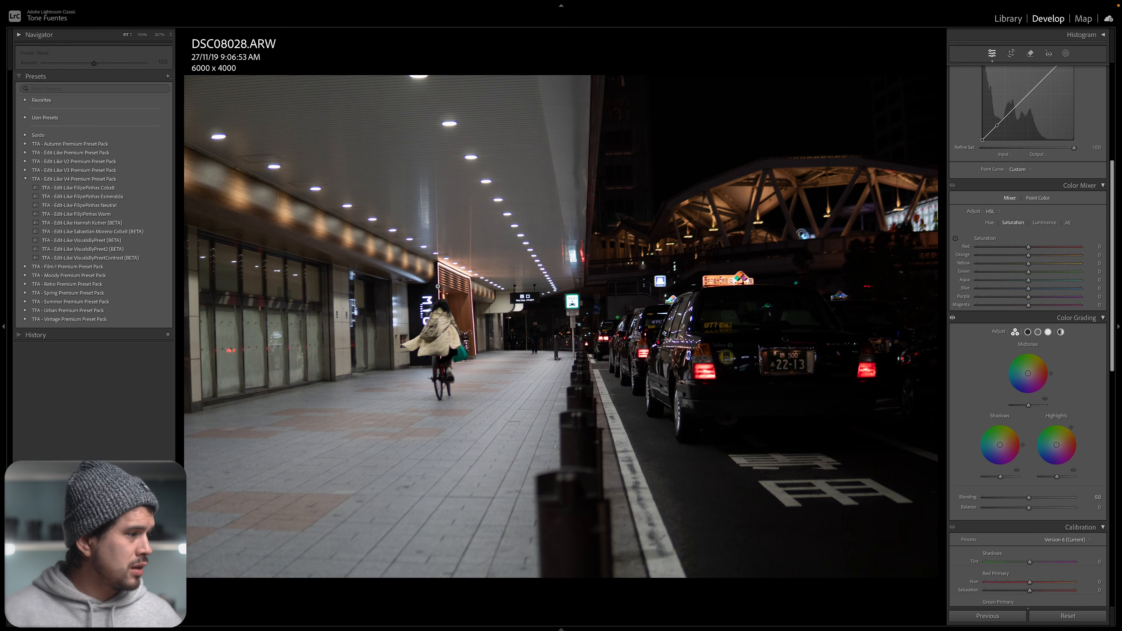
click(99, 206)
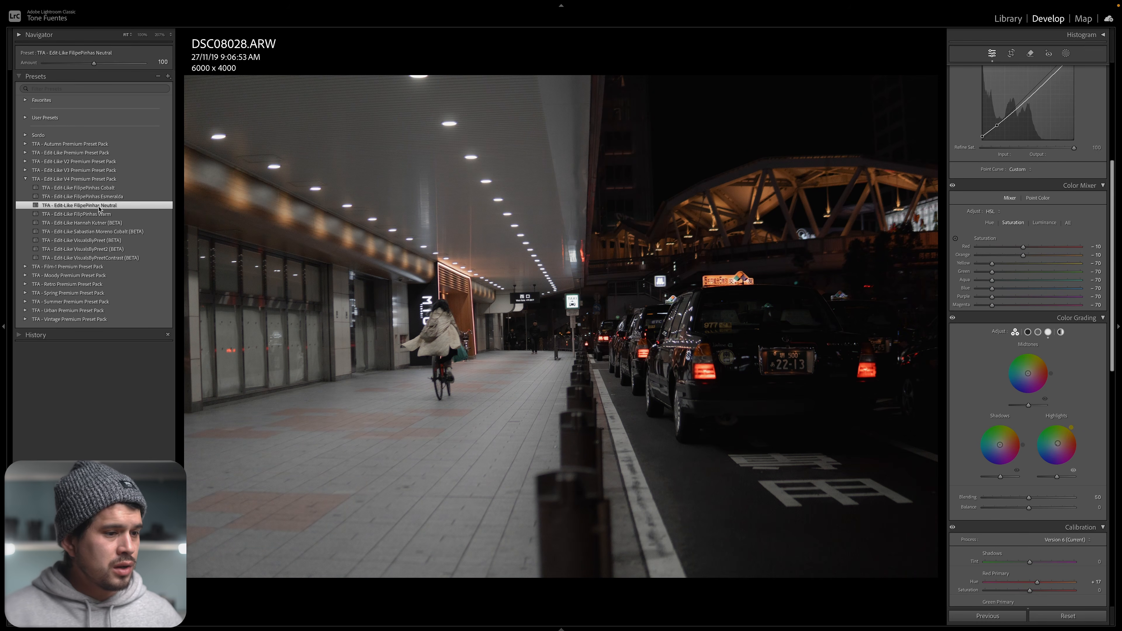
click(446, 6)
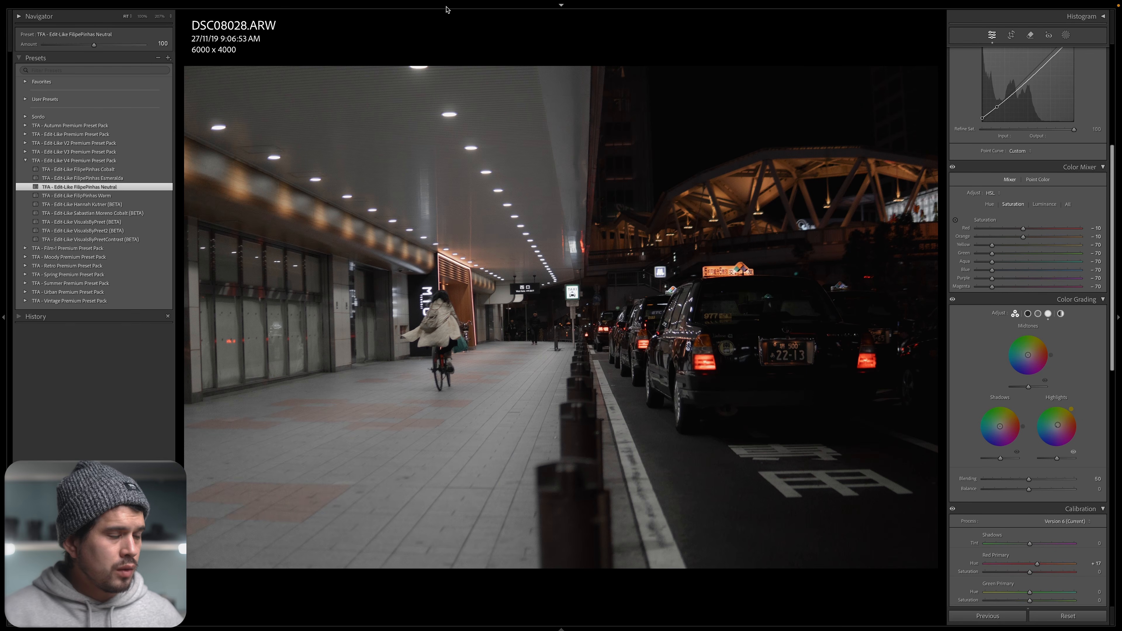
click(166, 172)
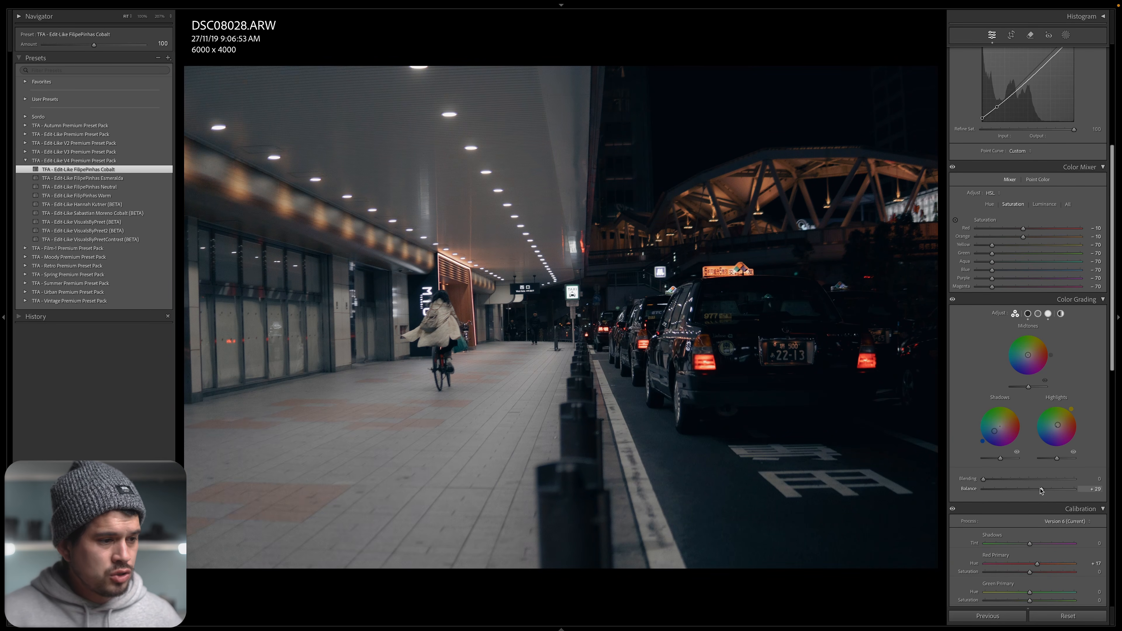
drag(1042, 490, 1030, 491)
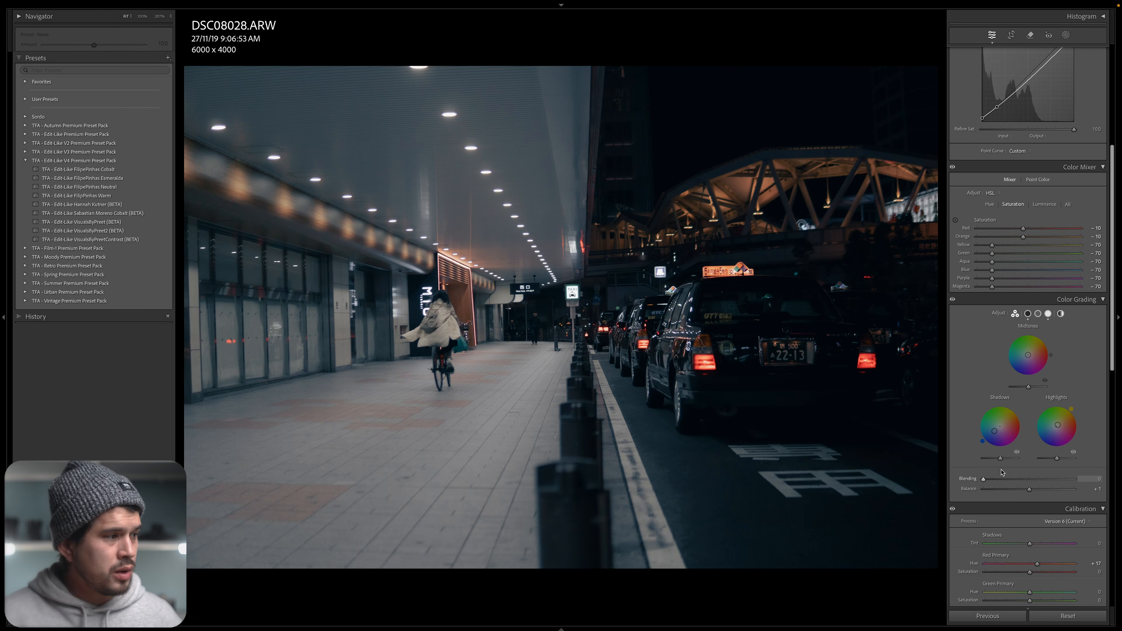
Step: Apply the Esmeralda preset to the taxi street photo and set its colour grading Balance to +6
click(118, 181)
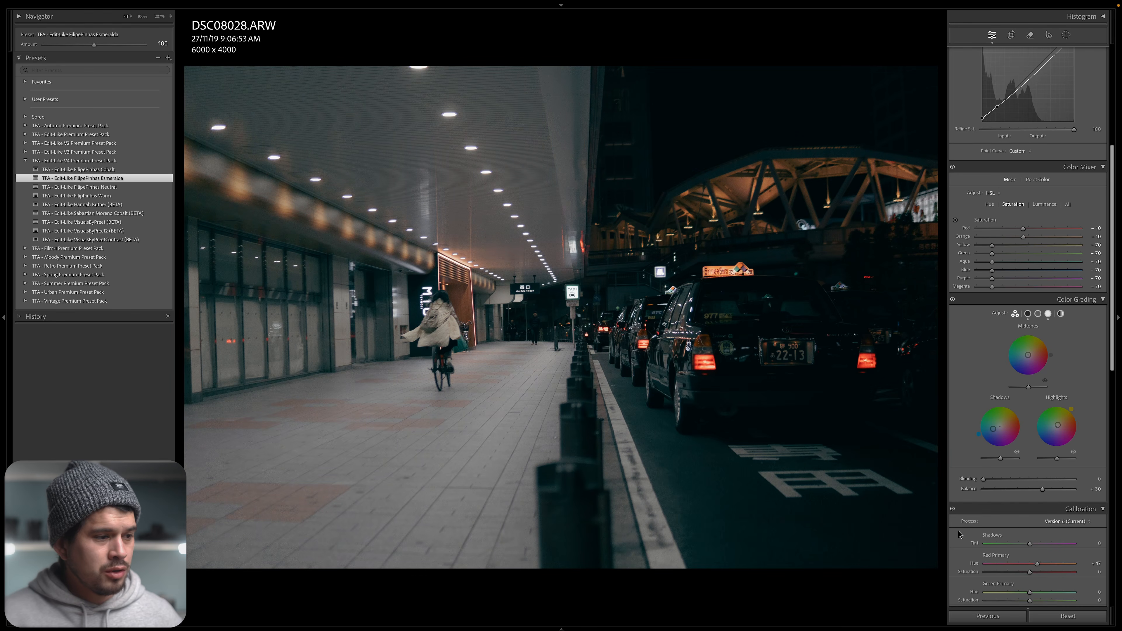
drag(1042, 490, 1032, 493)
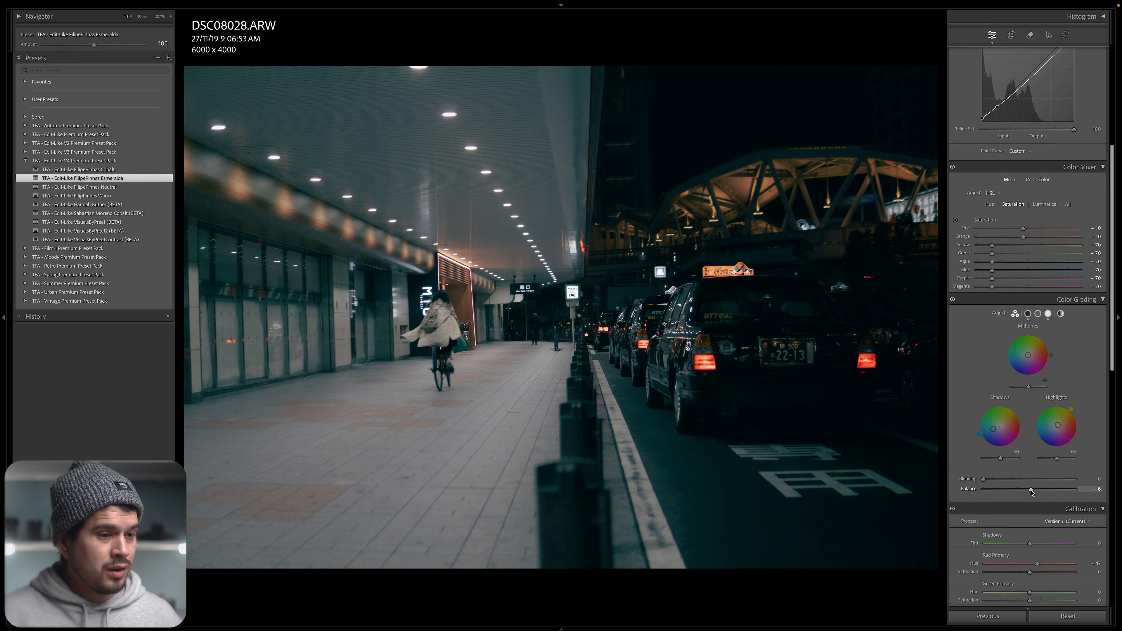